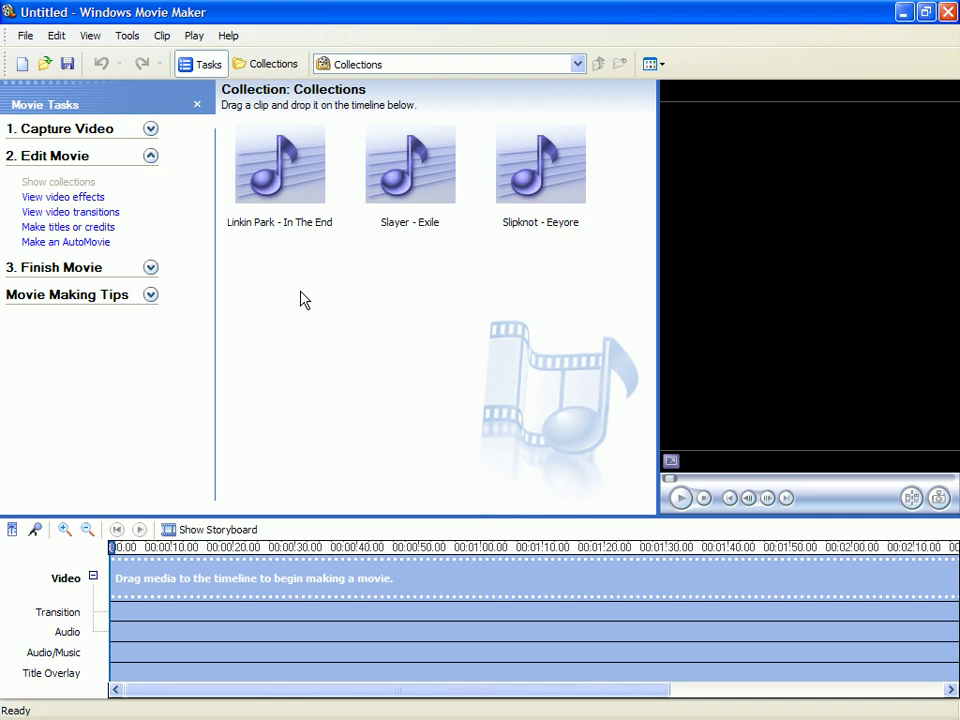
- Review the options under Capture Video, Edit Movie, Finish Movie and Movie Making Tips, leaving only Capture Video expanded
left_click(151, 155)
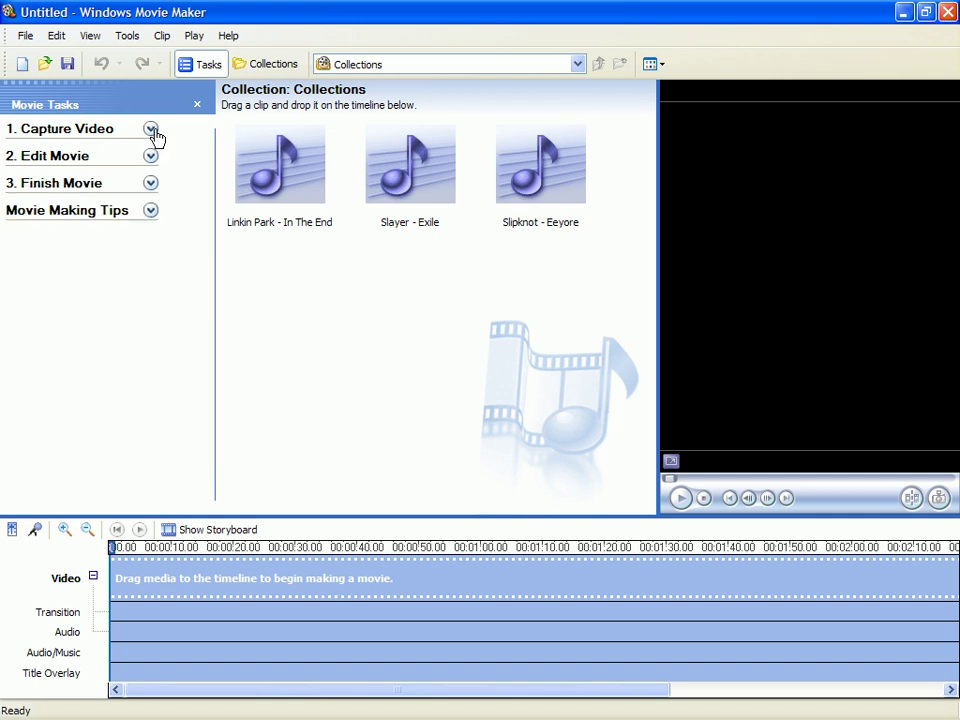
left_click(151, 129)
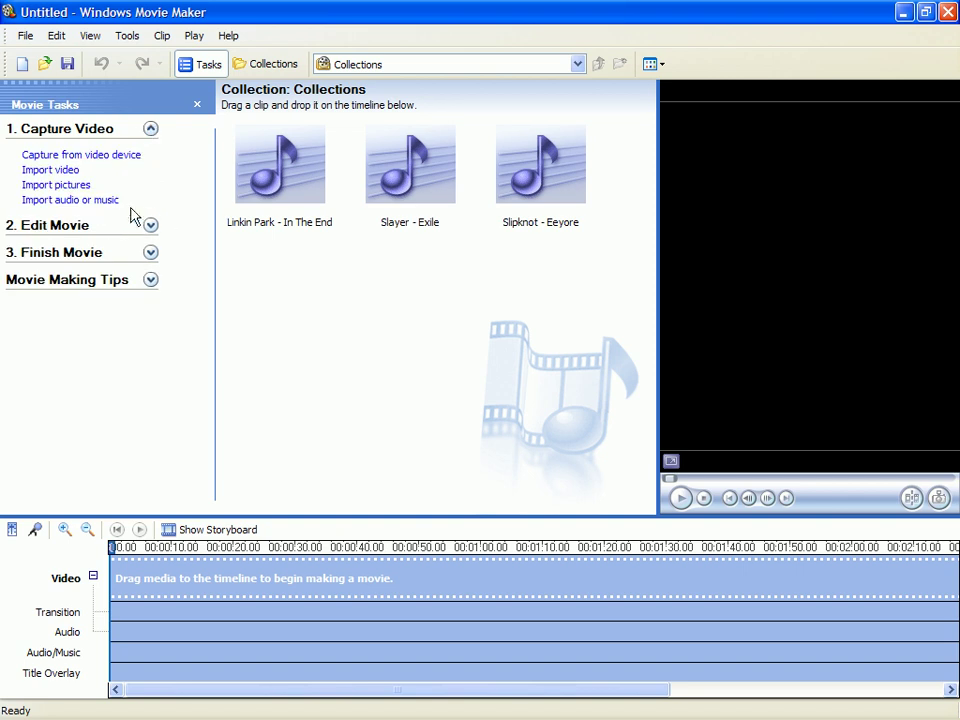
left_click(151, 224)
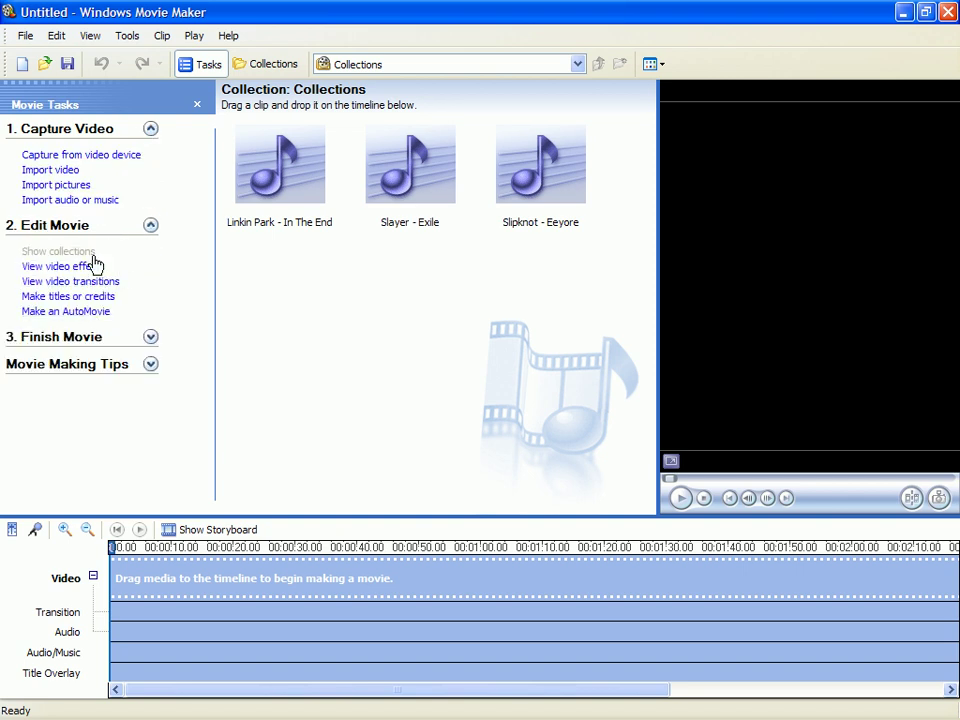
left_click(151, 337)
left_click(151, 448)
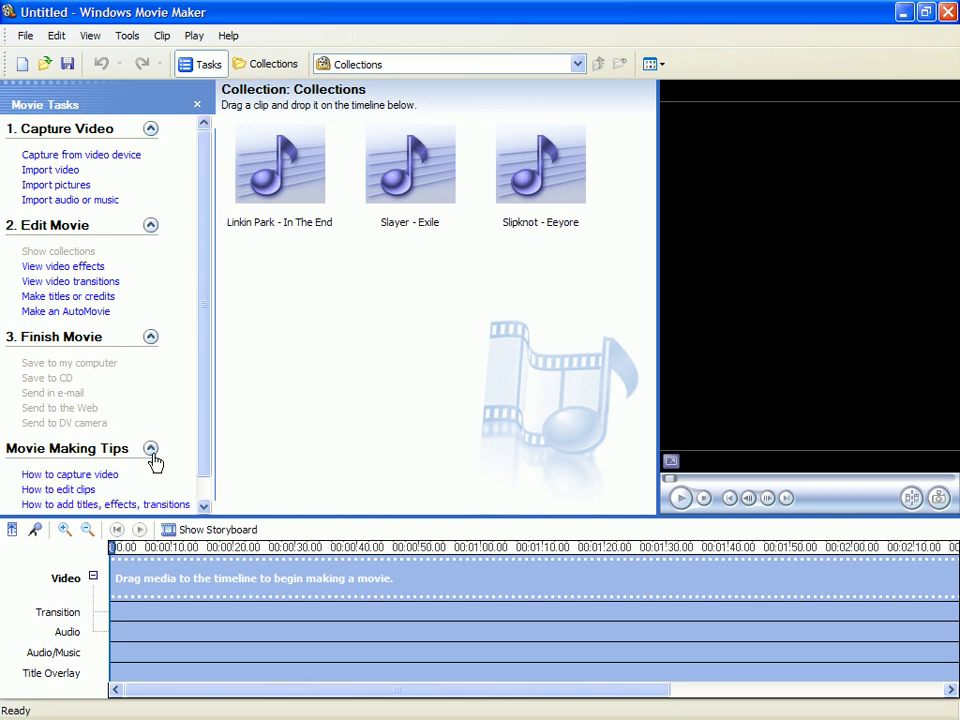
scroll(200, 410, "down", 3)
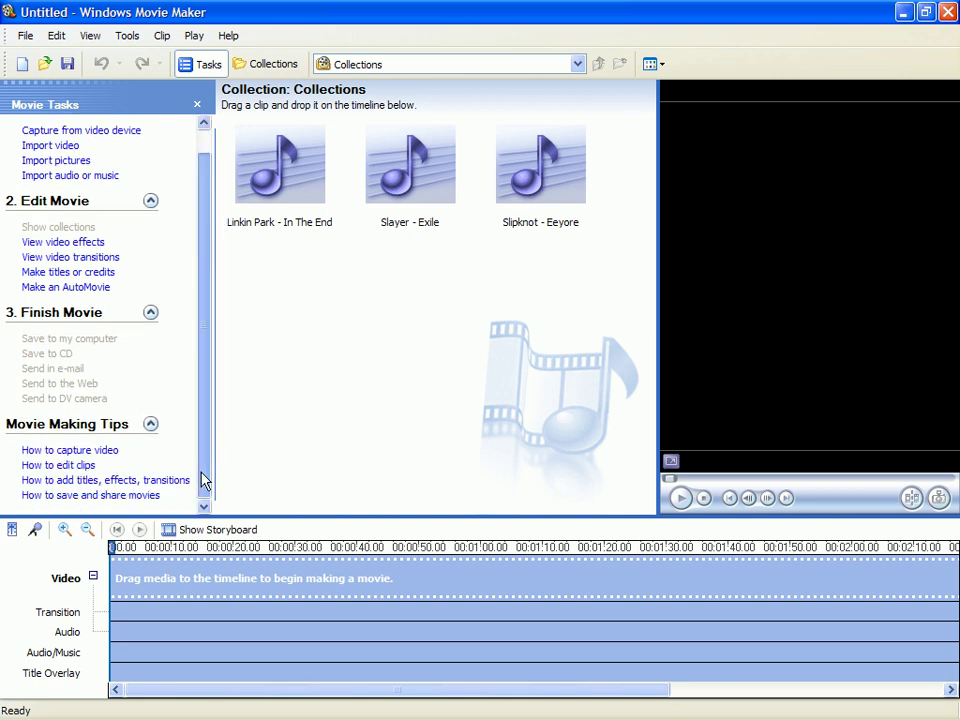
left_click(154, 430)
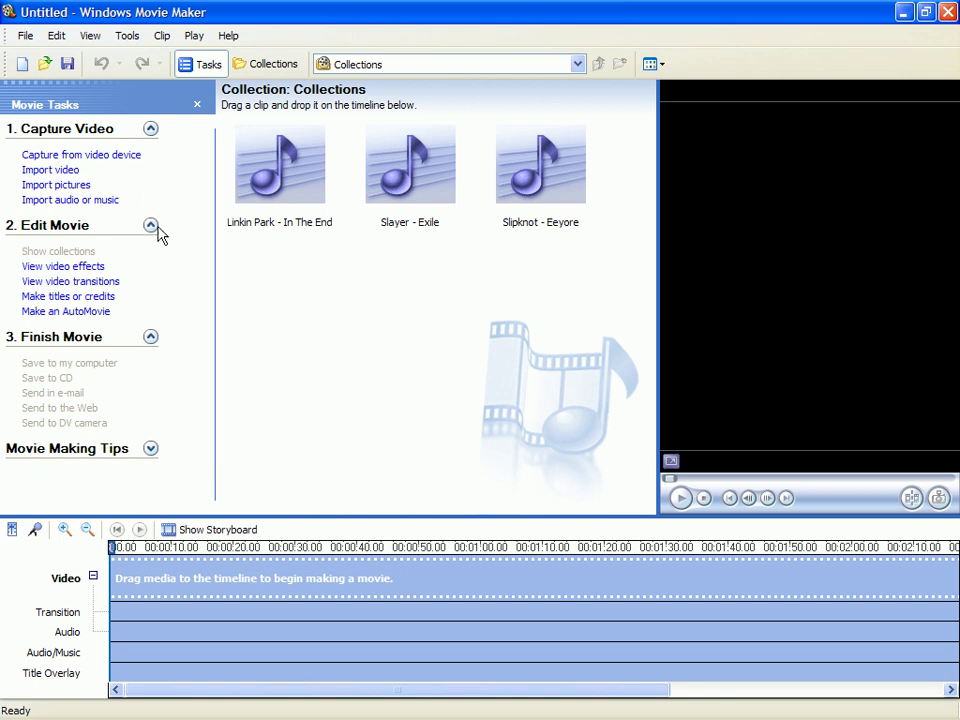
left_click(151, 337)
left_click(151, 364)
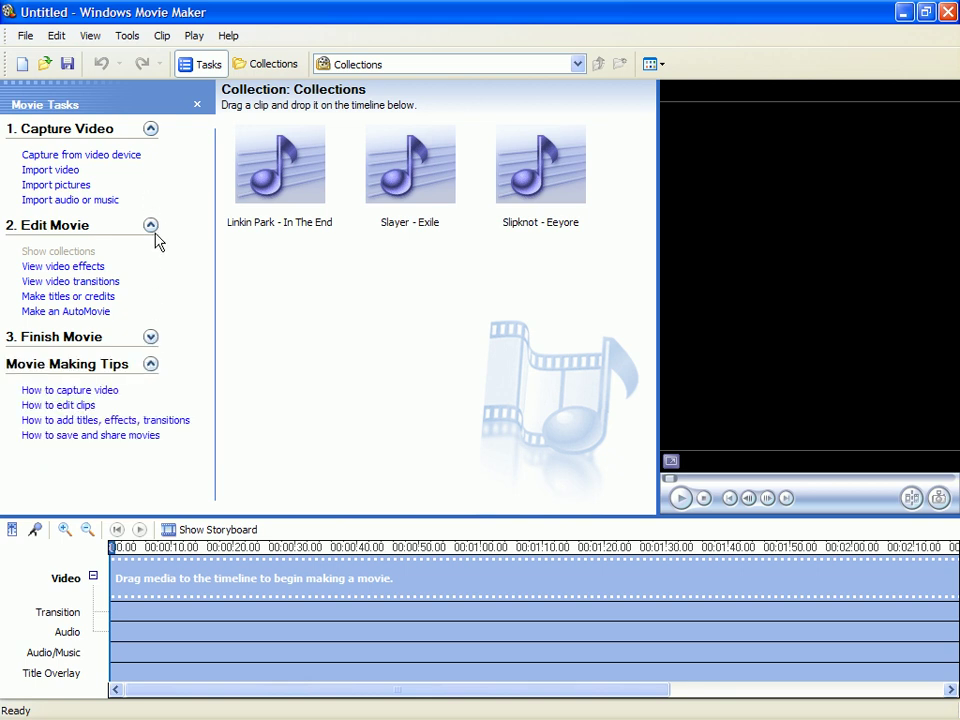
left_click(151, 364)
left_click(151, 227)
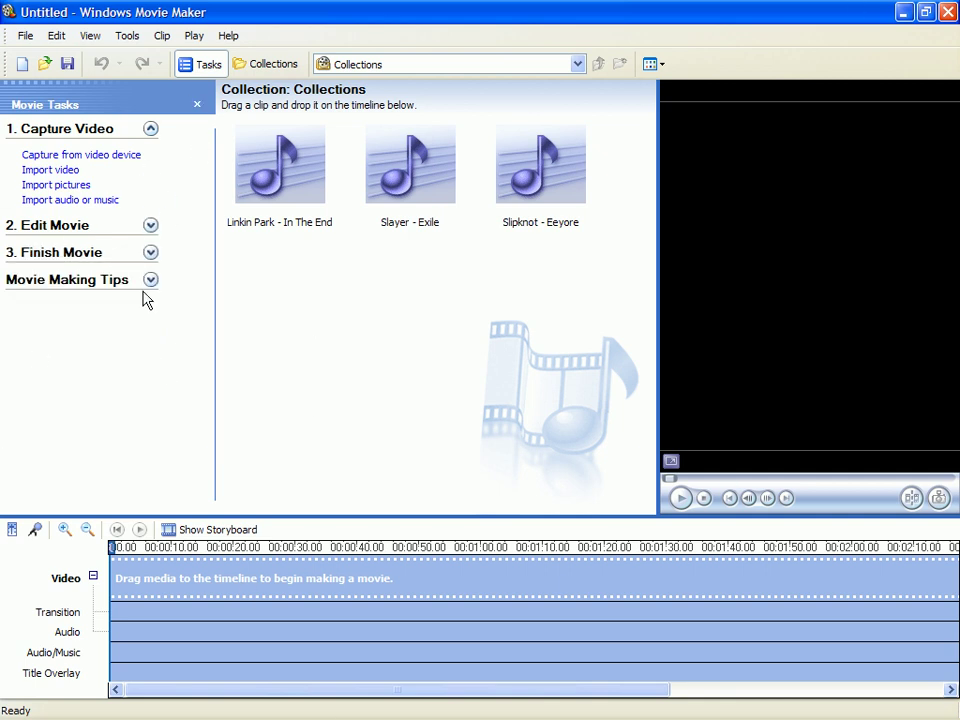
- Compare the storyboard and timeline views of the project, ending in the timeline view
left_click(236, 532)
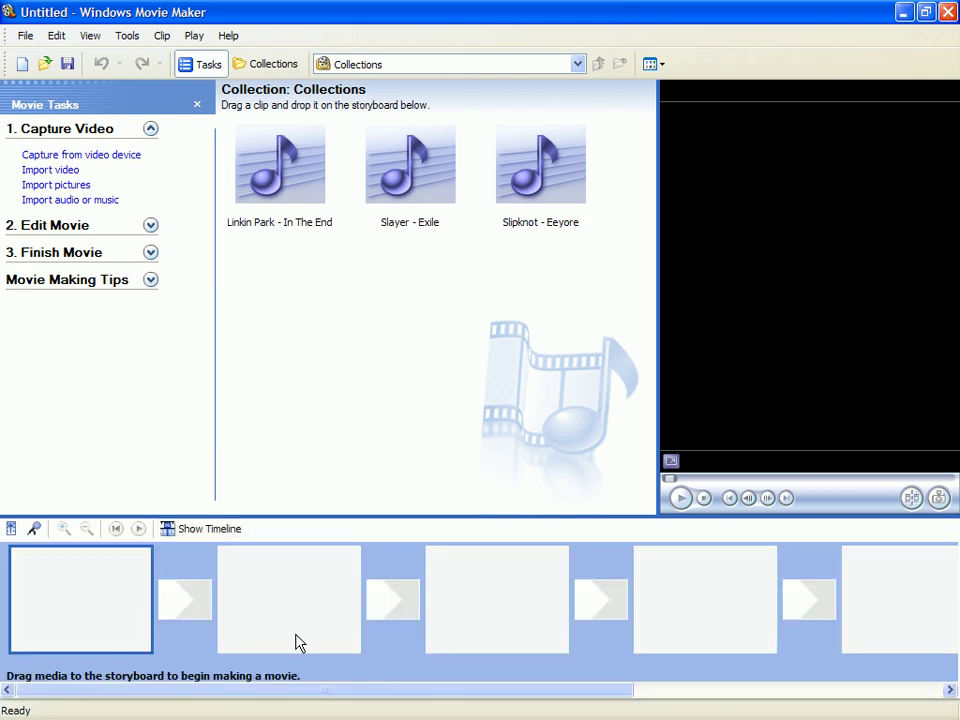
left_click(208, 530)
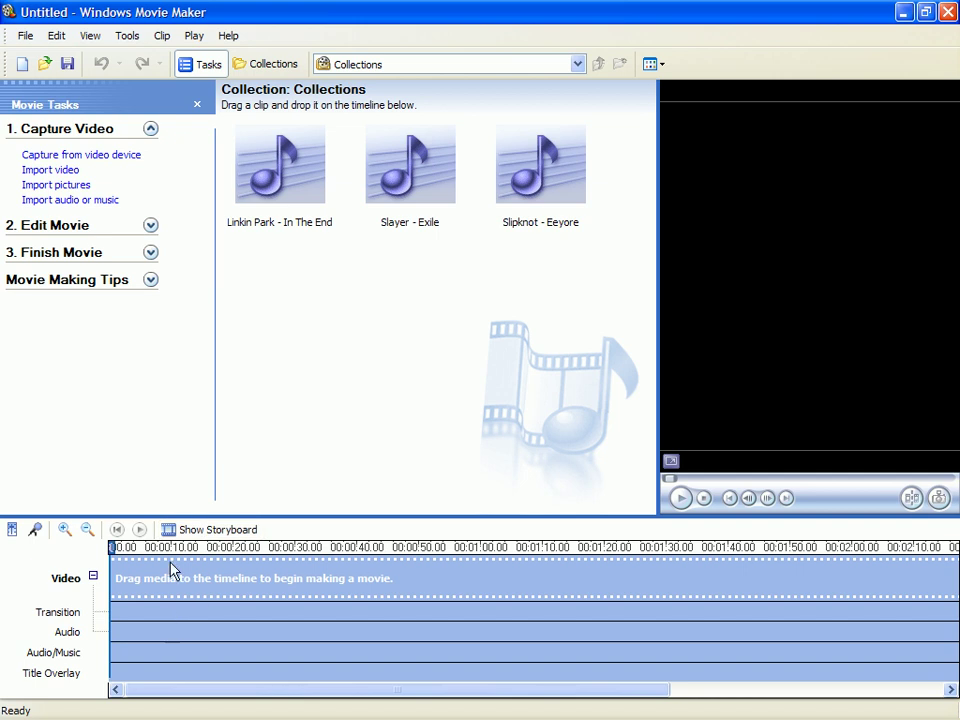
left_click(212, 528)
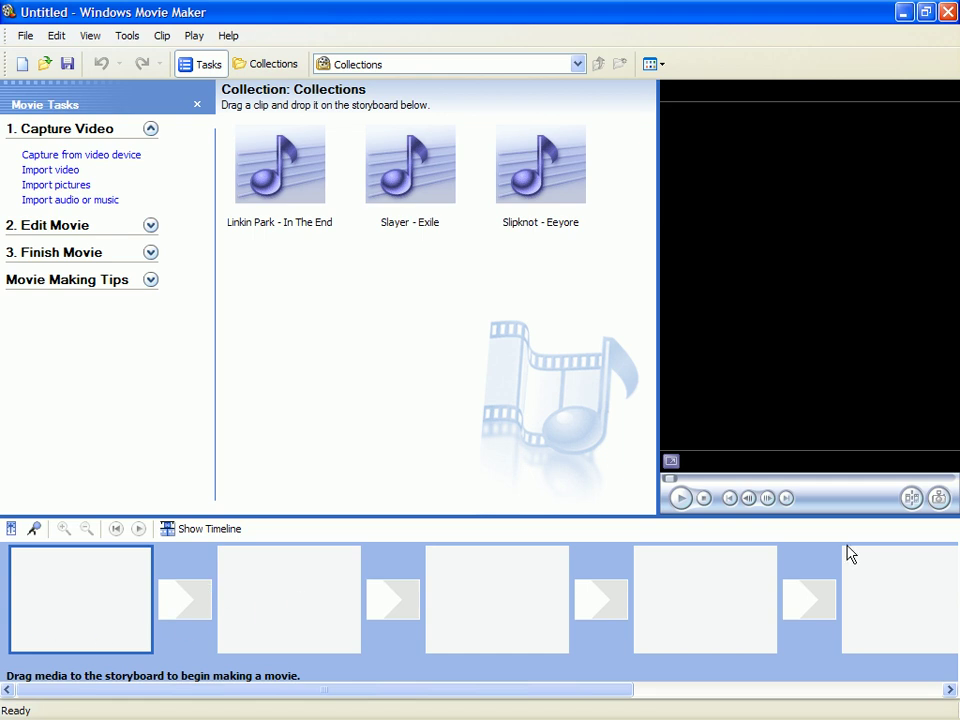
left_click(222, 533)
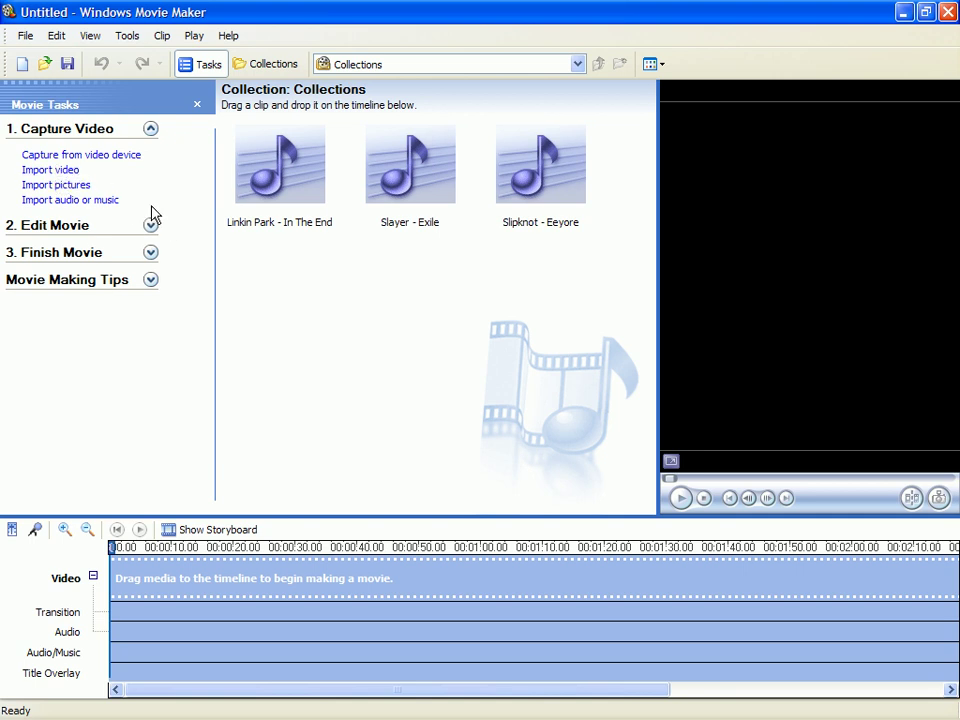
- Switch to the csmovies folder, look through its recorded game clips, and return to Windows Movie Maker
mouse_move(590, 688)
left_click(439, 712)
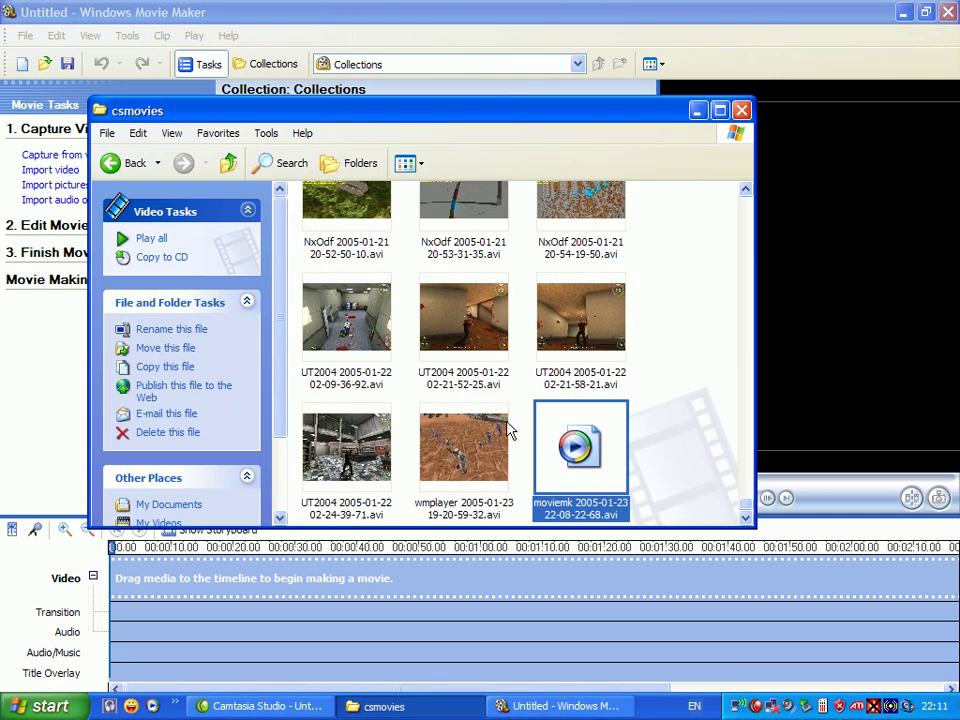
scroll(510, 420, "up", 3)
scroll(510, 400, "up", 15)
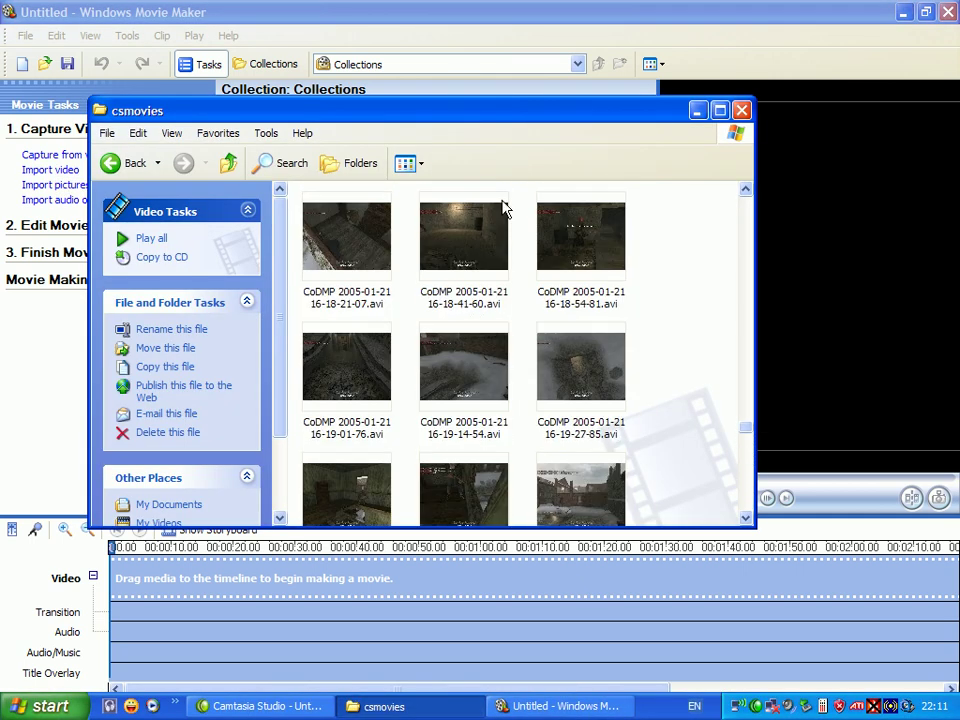
scroll(464, 270, "up", 15)
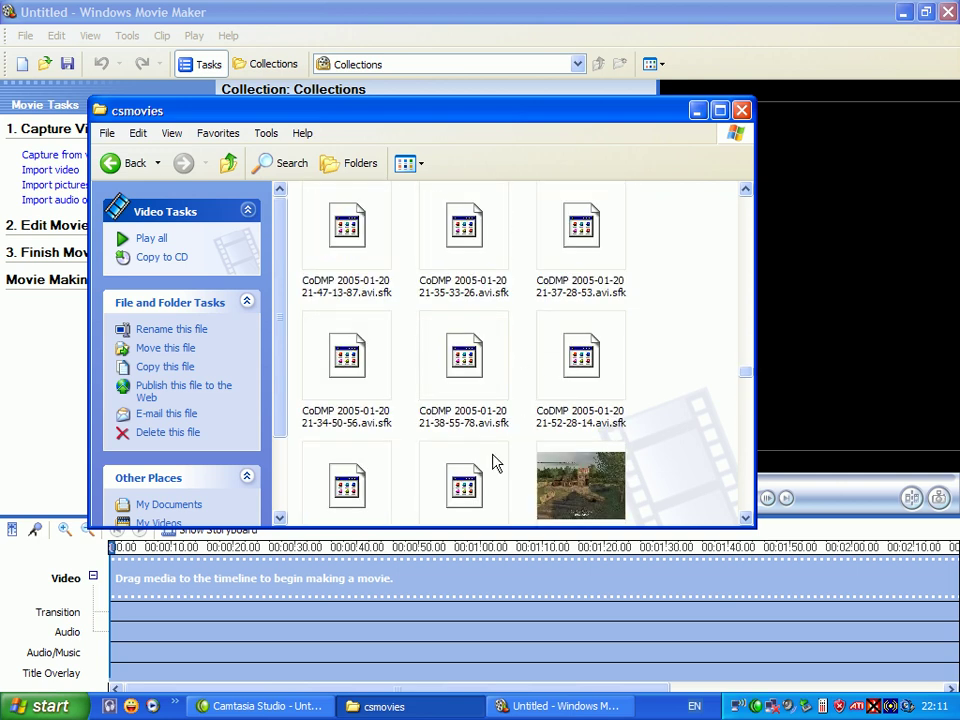
scroll(484, 485, "up", 15)
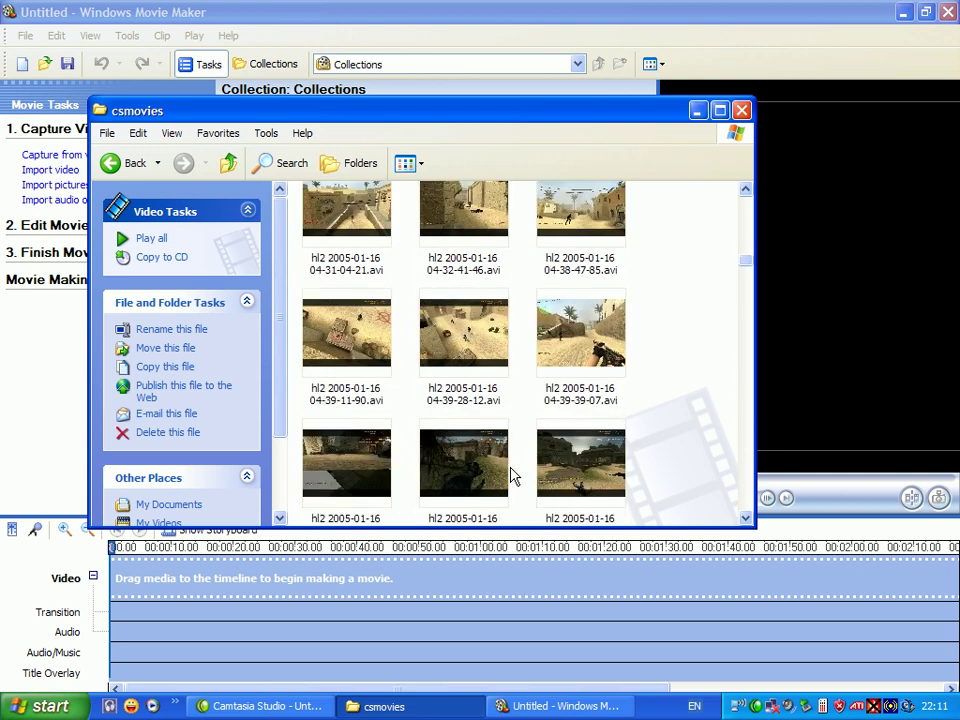
scroll(510, 475, "up", 1)
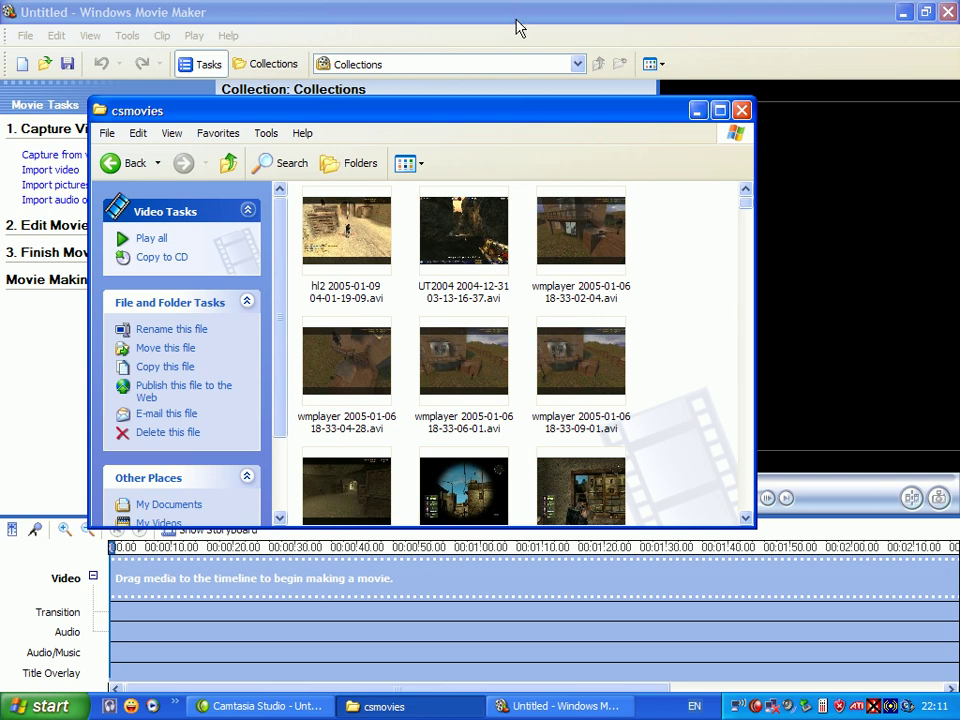
scroll(636, 317, "down", 12)
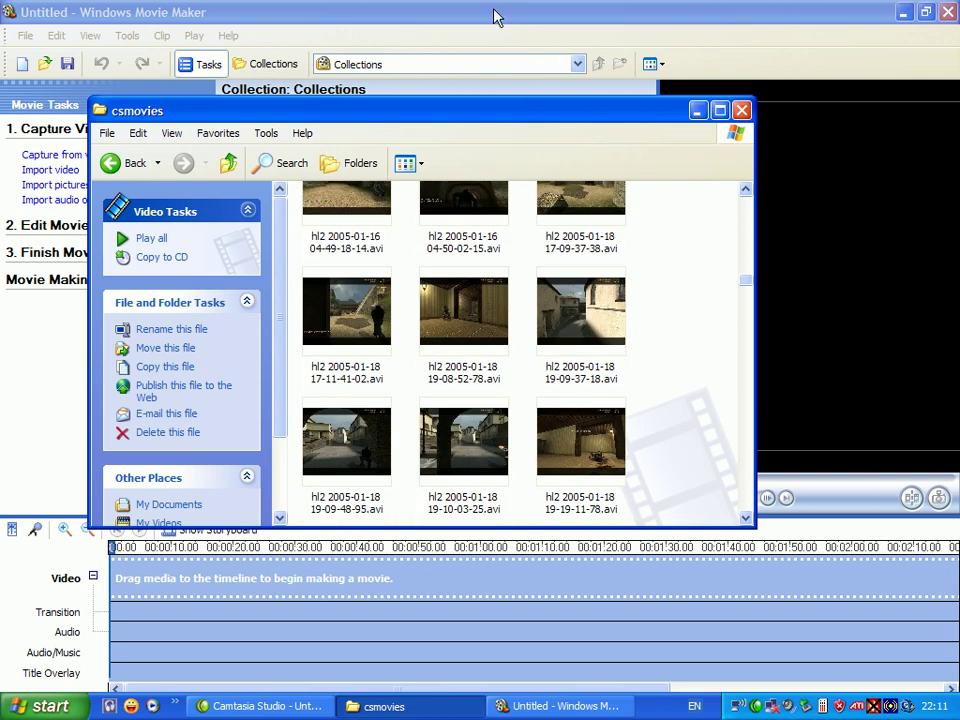
left_click(493, 17)
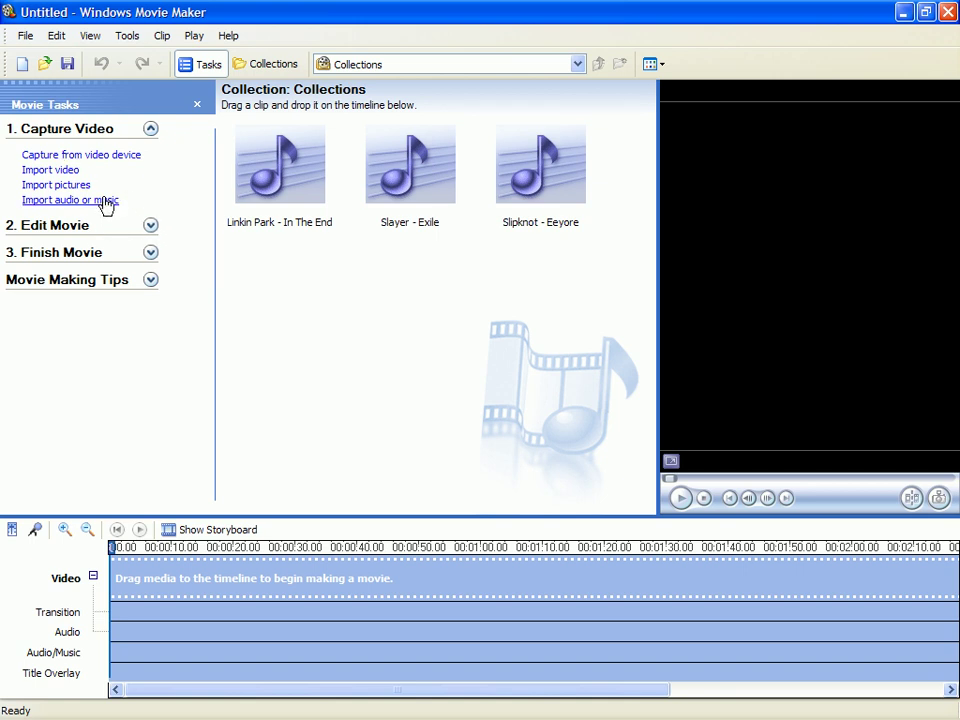
- Place "Linkin Park - In The End" at the start of the Audio/Music track and preview it, returning the playhead to the beginning
left_click_drag(298, 178, 120, 655)
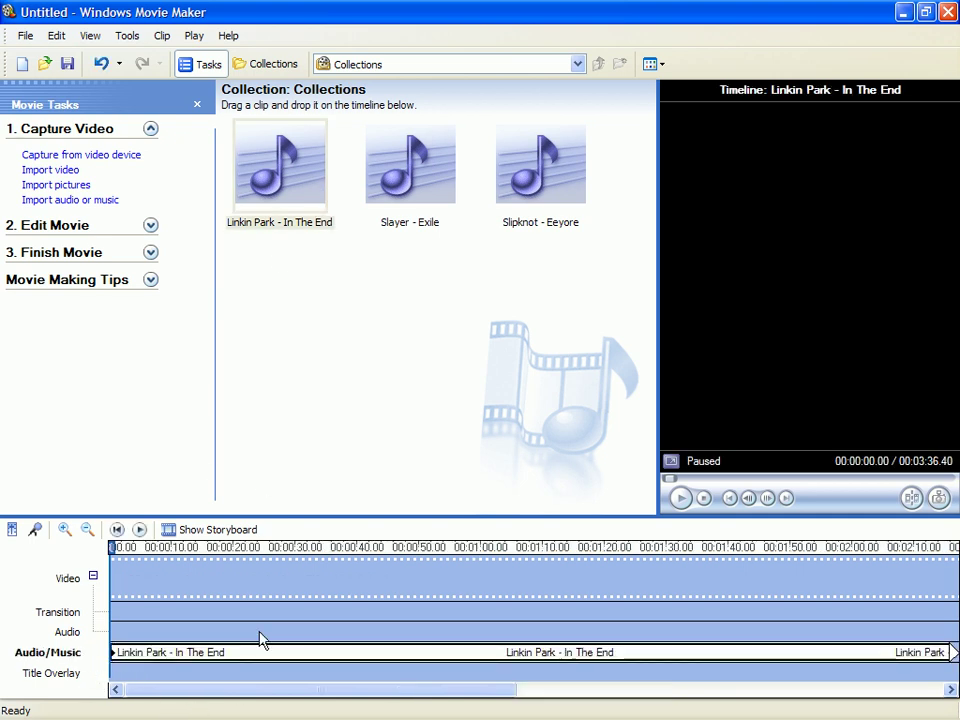
left_click(140, 530)
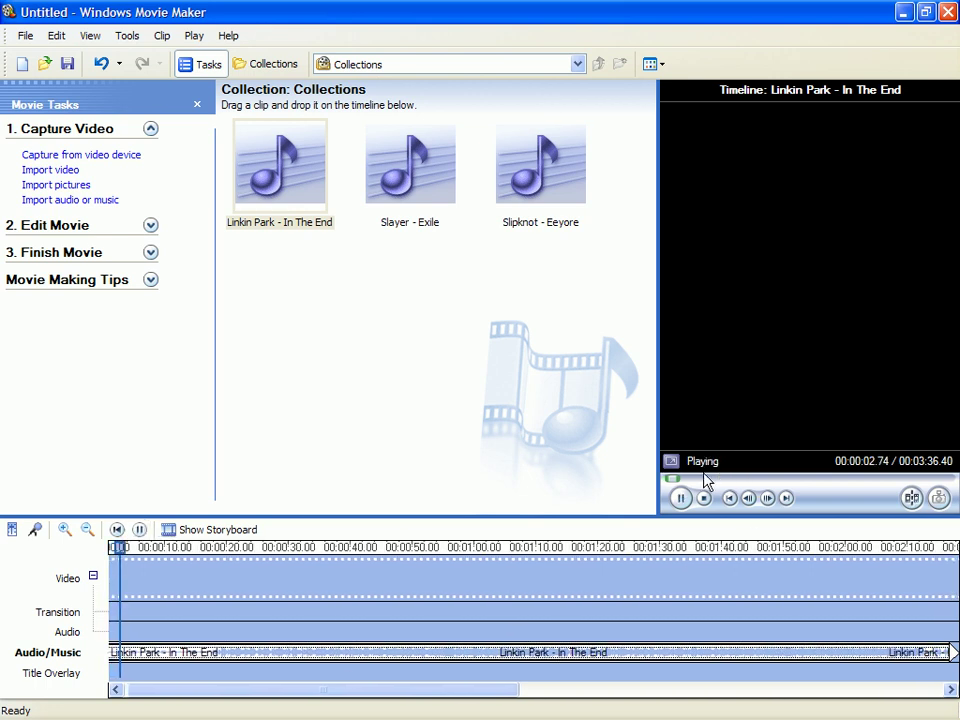
left_click(707, 479)
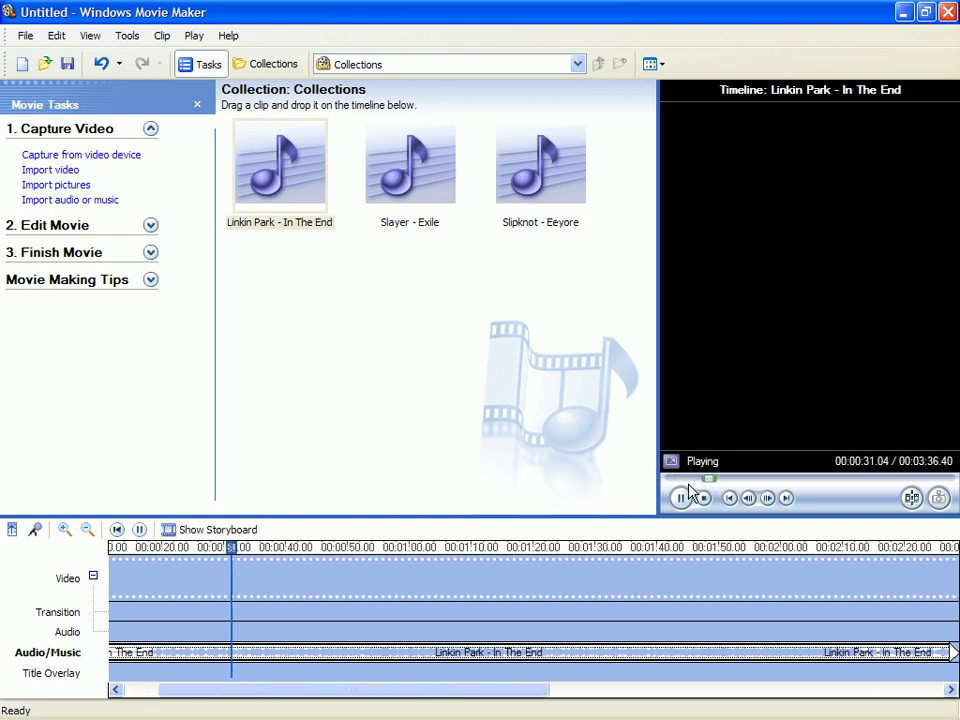
left_click(683, 498)
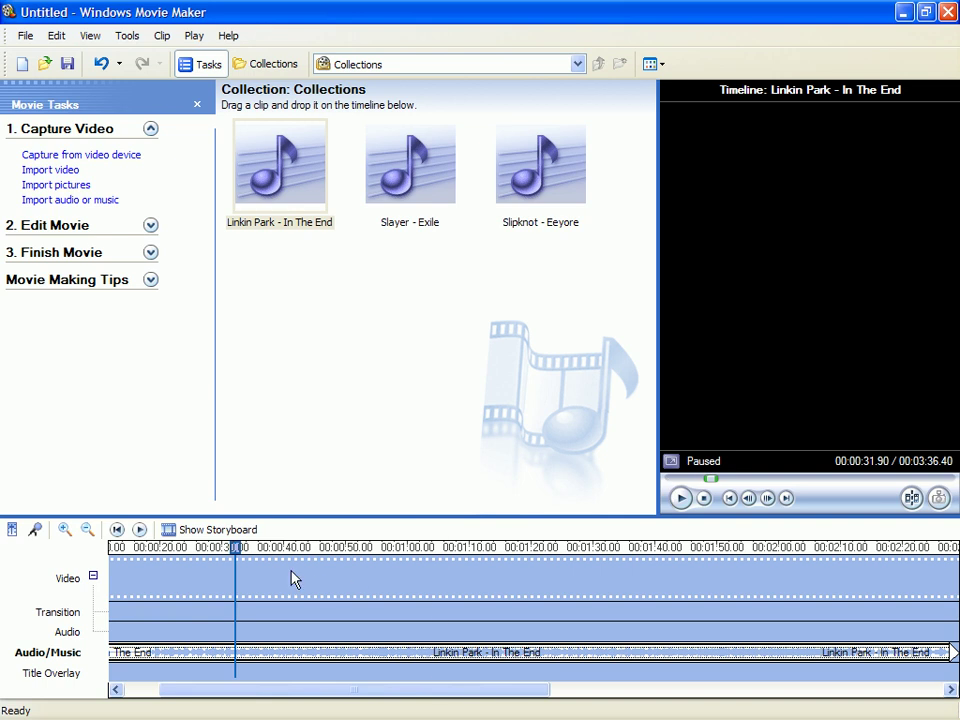
left_click_drag(237, 557, 78, 600)
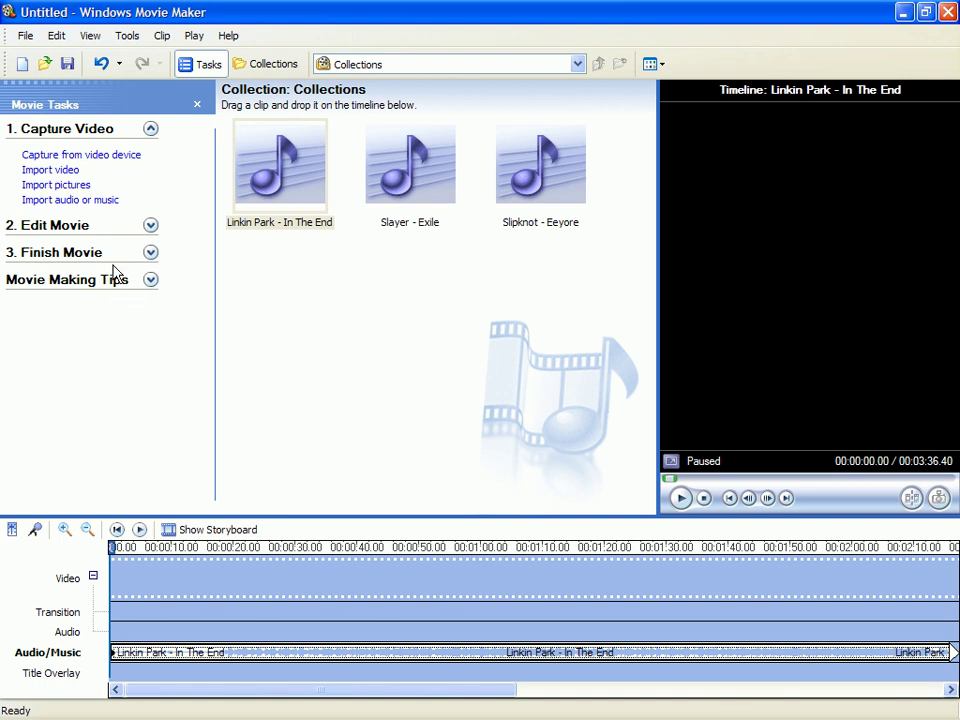
- Open the video import dialog and close it without importing a file
left_click(67, 172)
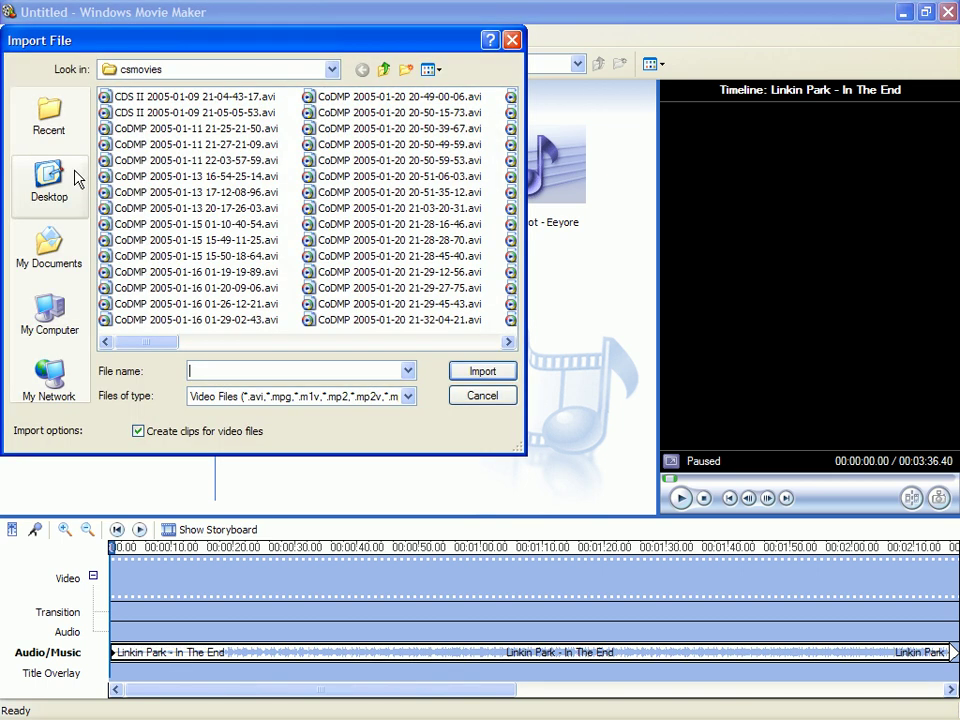
left_click(482, 396)
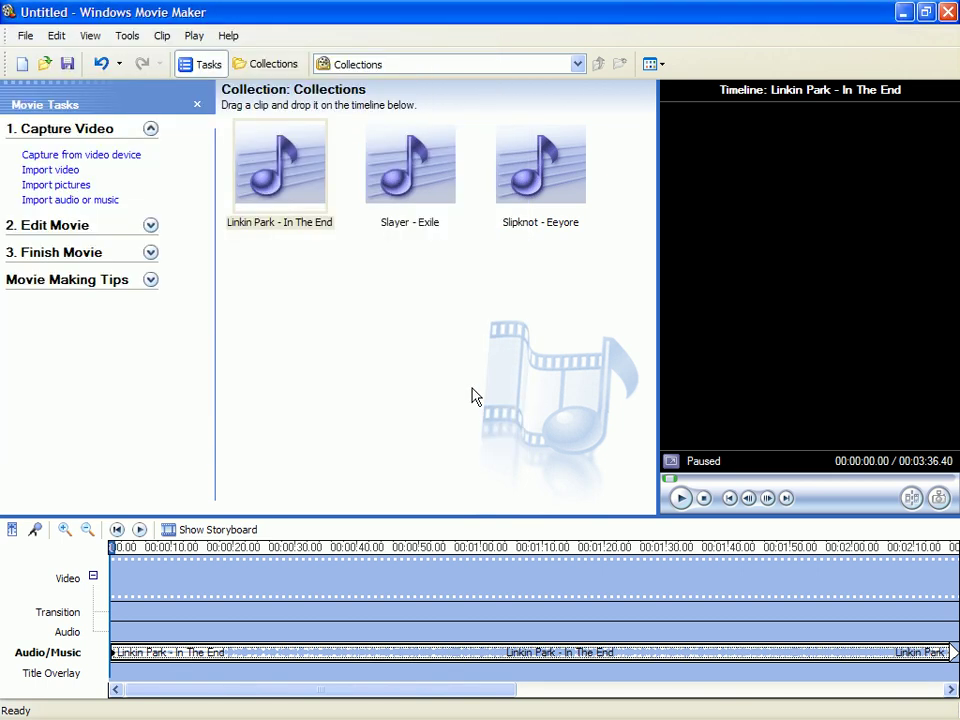
- Start a title at the beginning of the movie with the text "Modsonline owns."
left_click(148, 230)
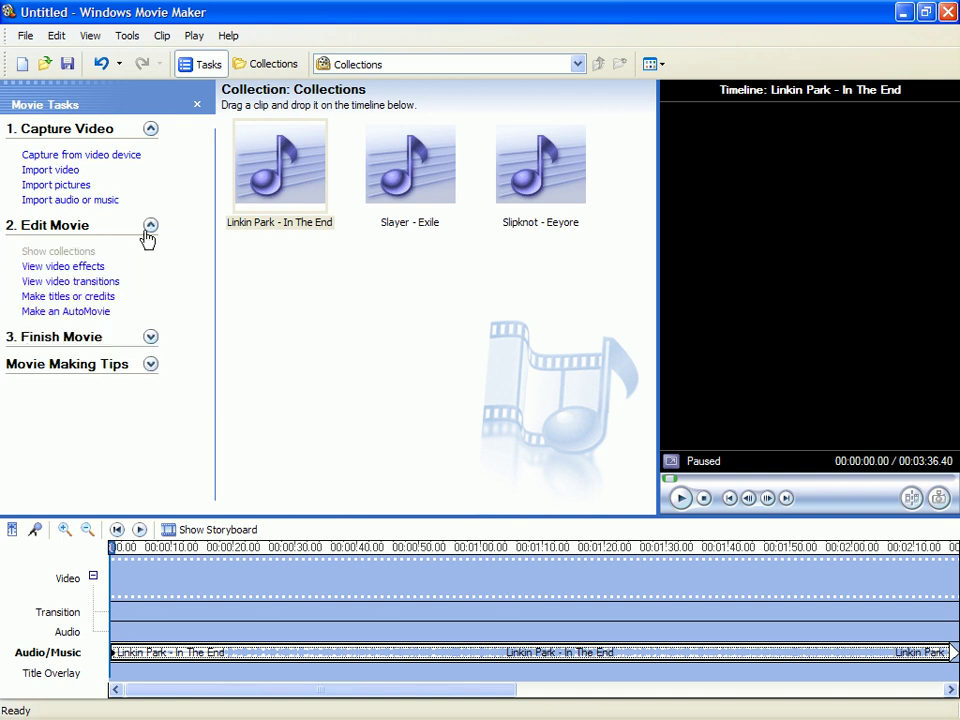
left_click(66, 297)
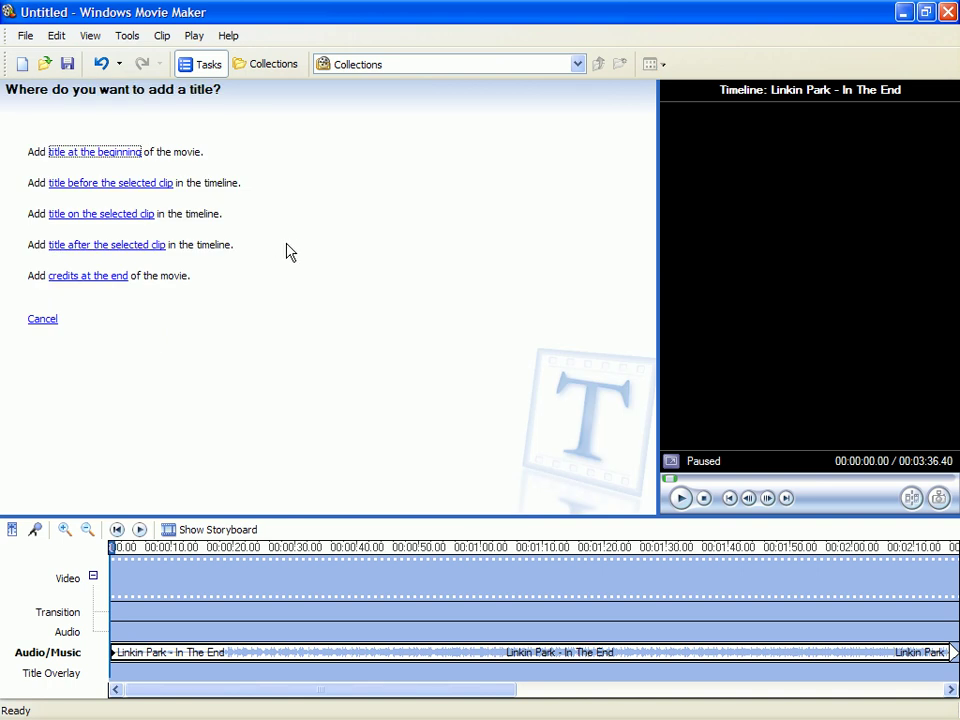
left_click(98, 157)
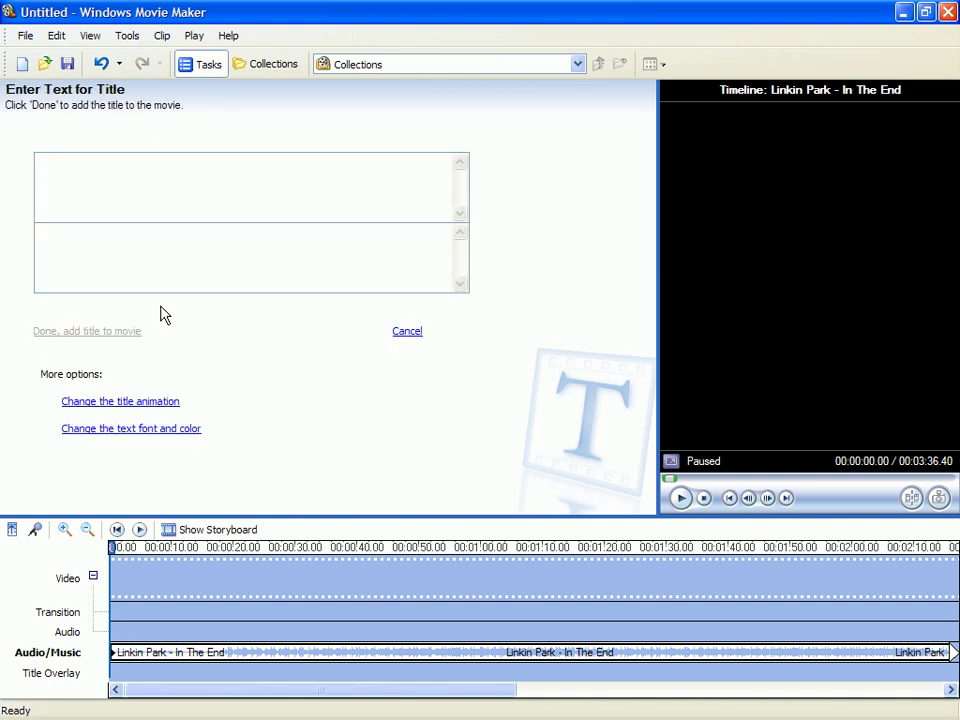
type("Modsonline owns.")
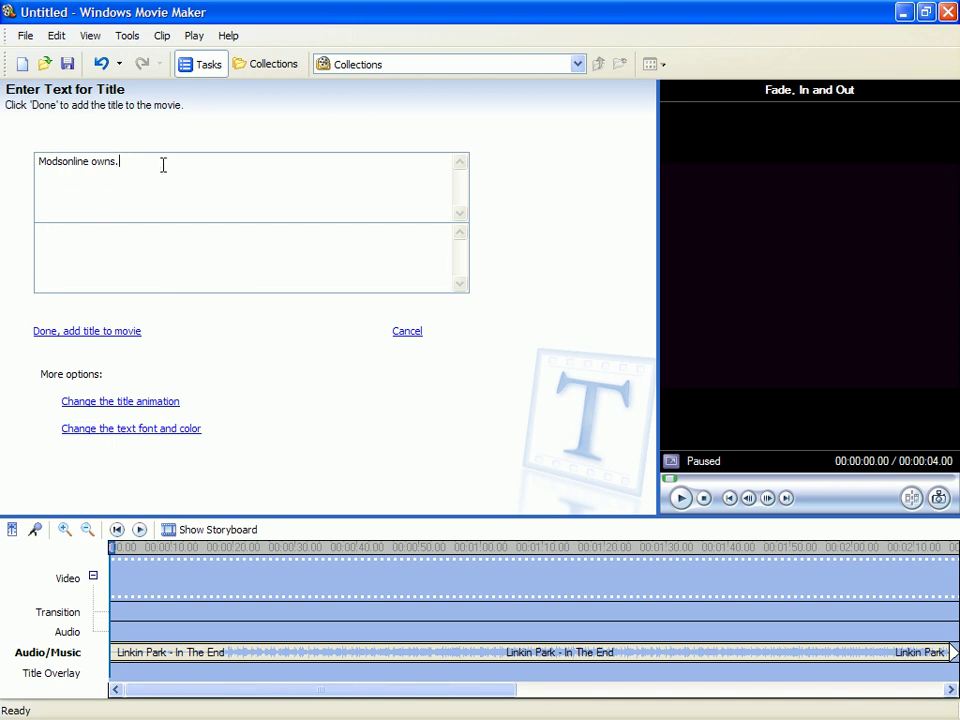
- Open the animation choices for the "Modsonline owns." title and look through the one-line, two-line and credits animations
left_click(128, 401)
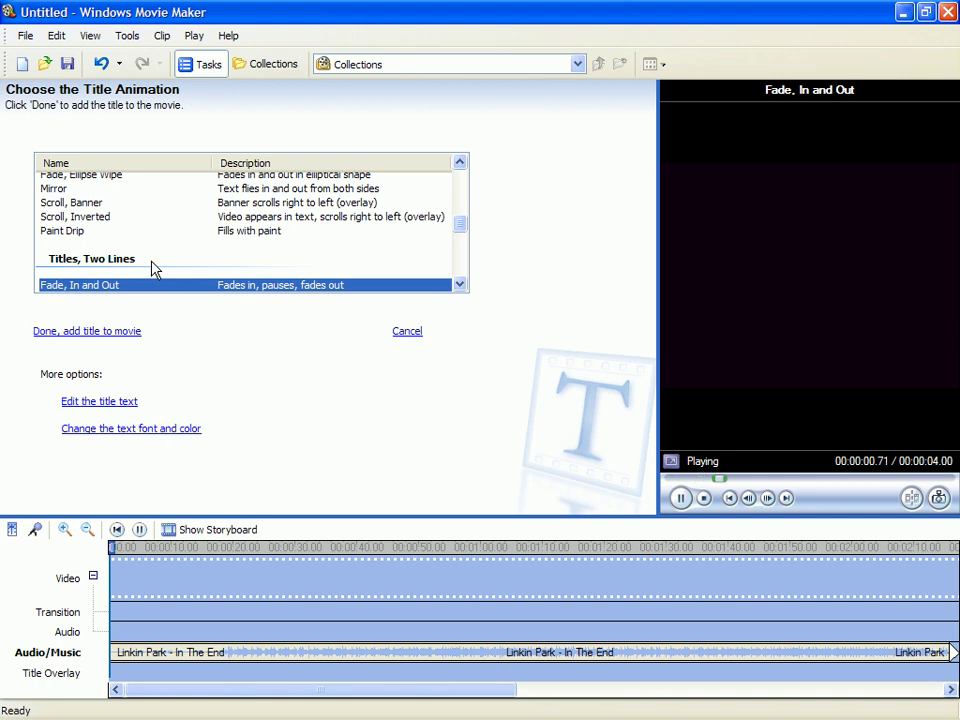
scroll(154, 268, "up", 1)
scroll(154, 268, "down", 4)
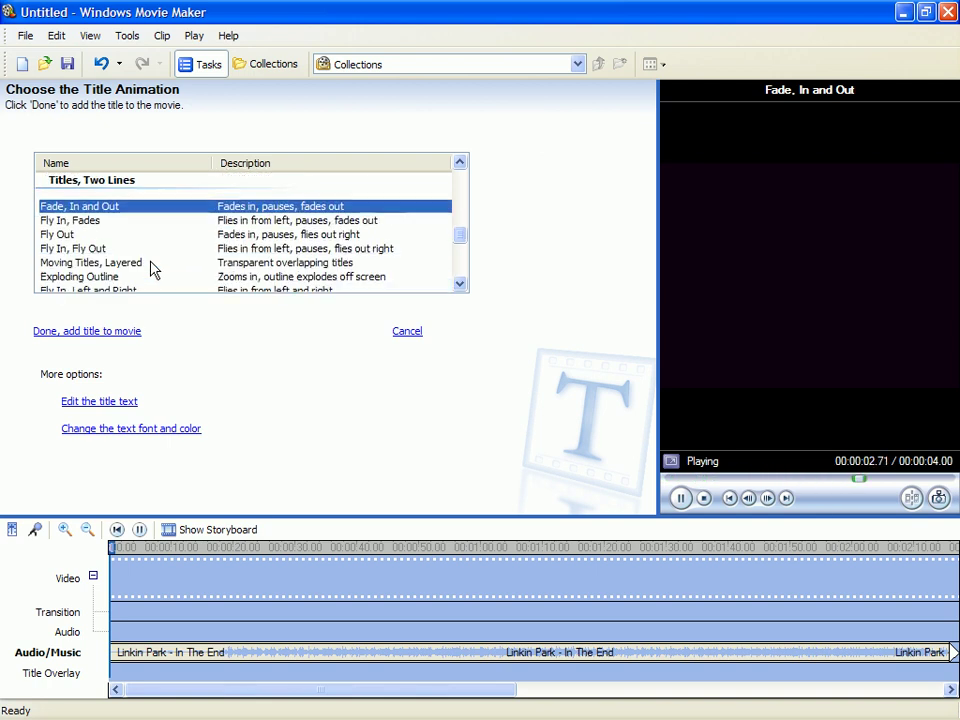
scroll(152, 268, "down", 4)
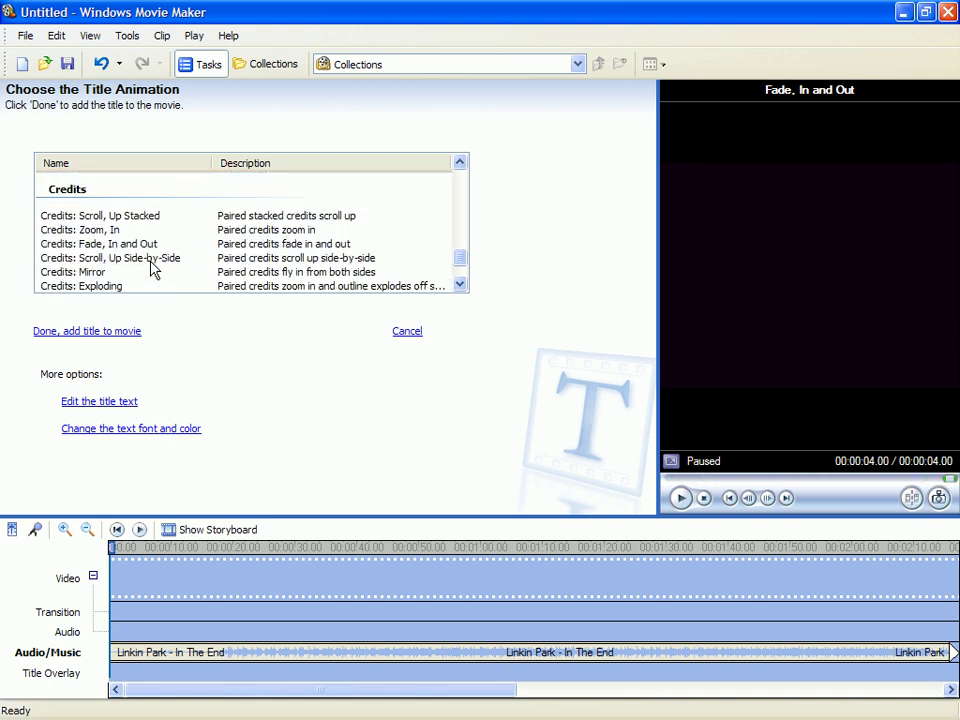
scroll(150, 268, "up", 10)
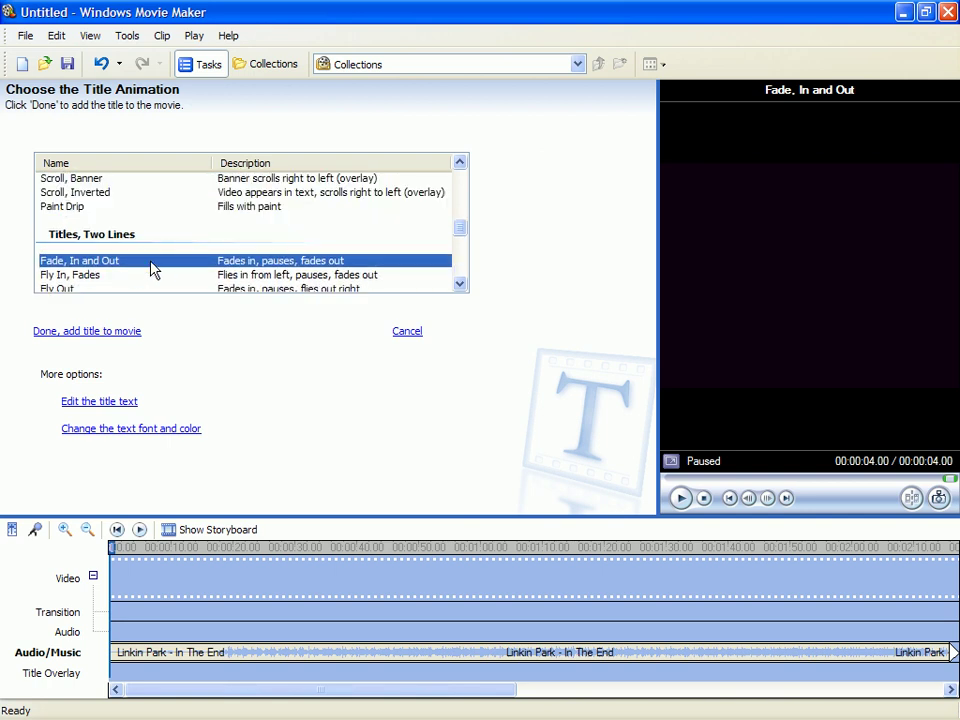
scroll(148, 270, "down", 1)
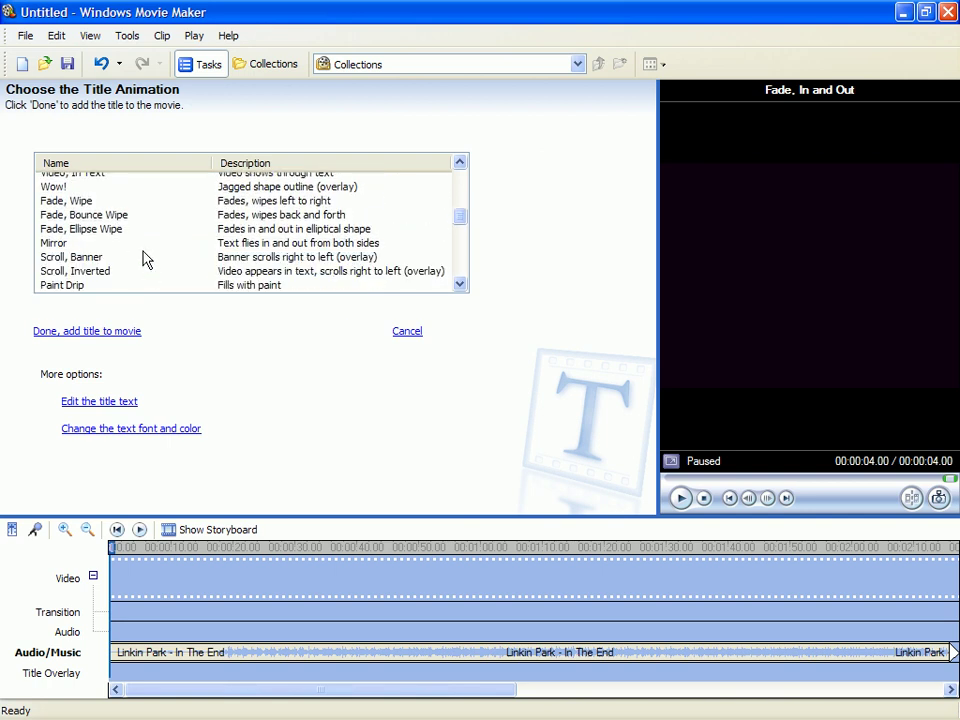
- Try the Wow!, Subtitle, Stretch and Basic Title animations on the title
left_click(96, 187)
scroll(94, 193, "up", 1)
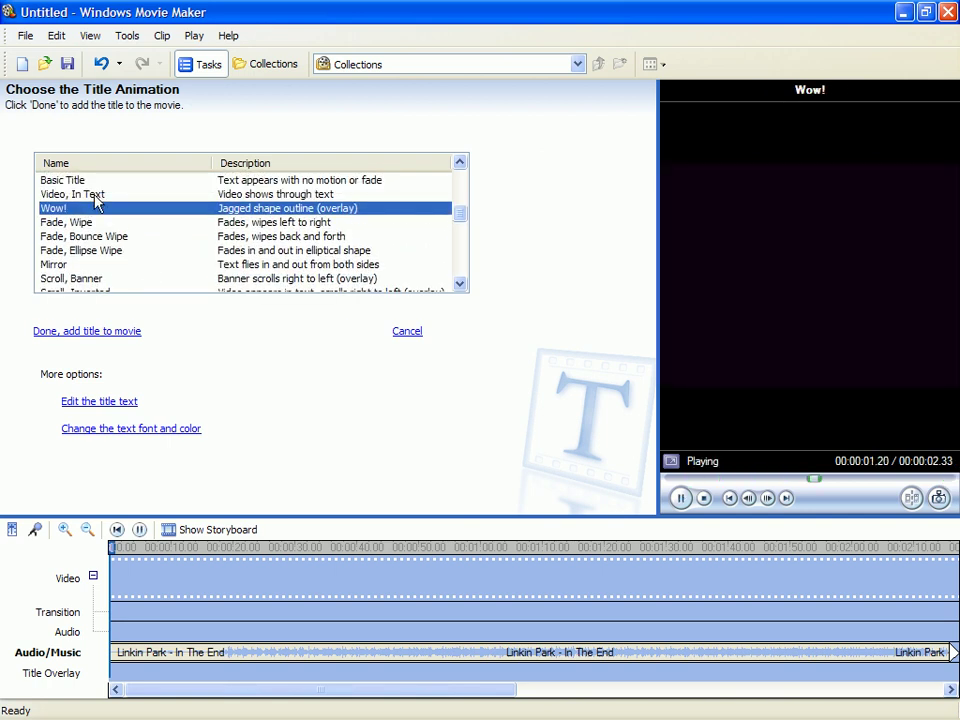
scroll(98, 210, "up", 2)
left_click(86, 244)
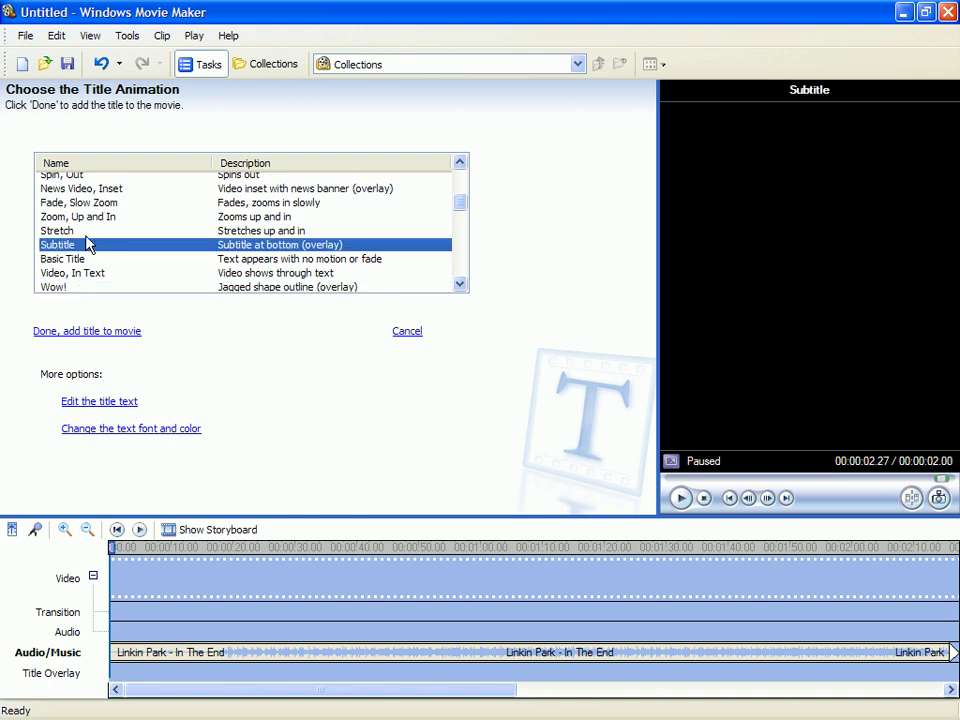
left_click(88, 231)
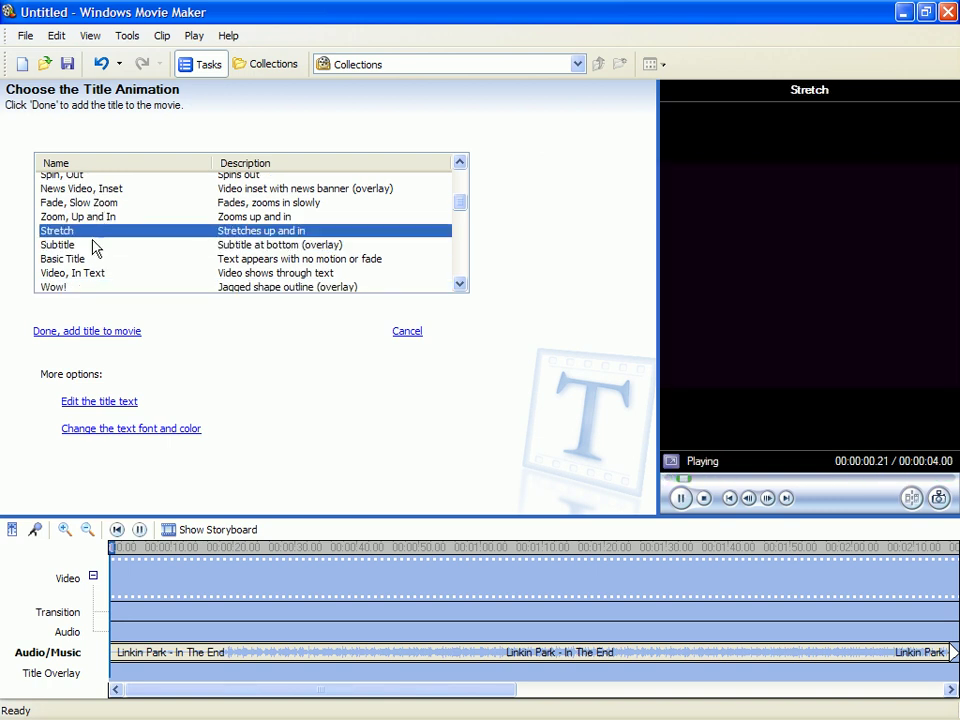
left_click(86, 259)
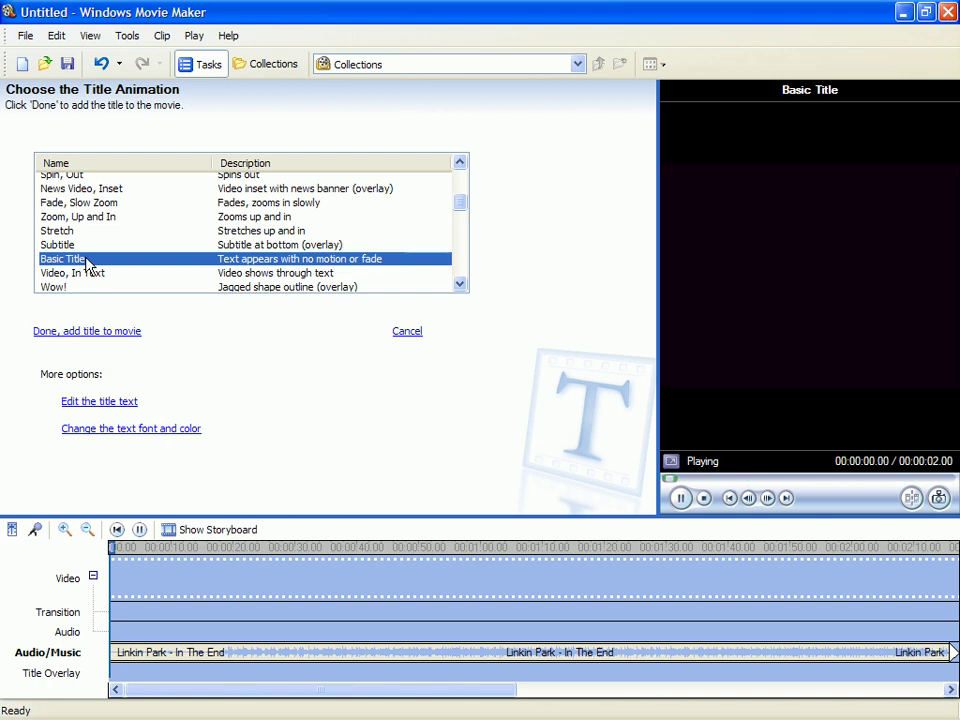
scroll(40, 257, "down", 1)
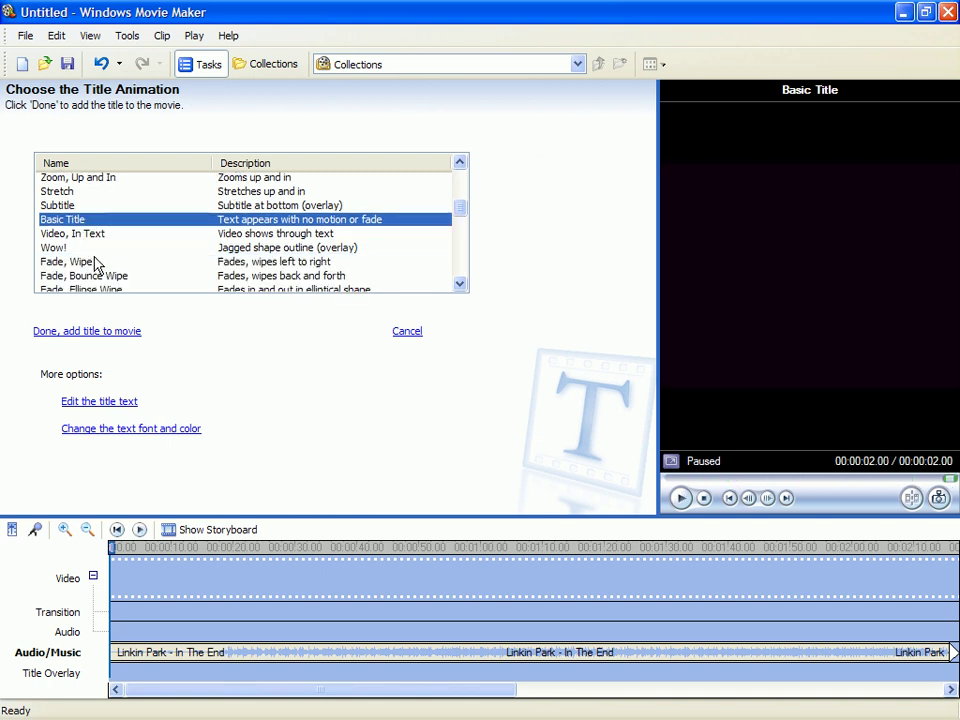
- Apply the two-line Exploding Outline animation to the title and add the title to the movie
scroll(97, 261, "up", 5)
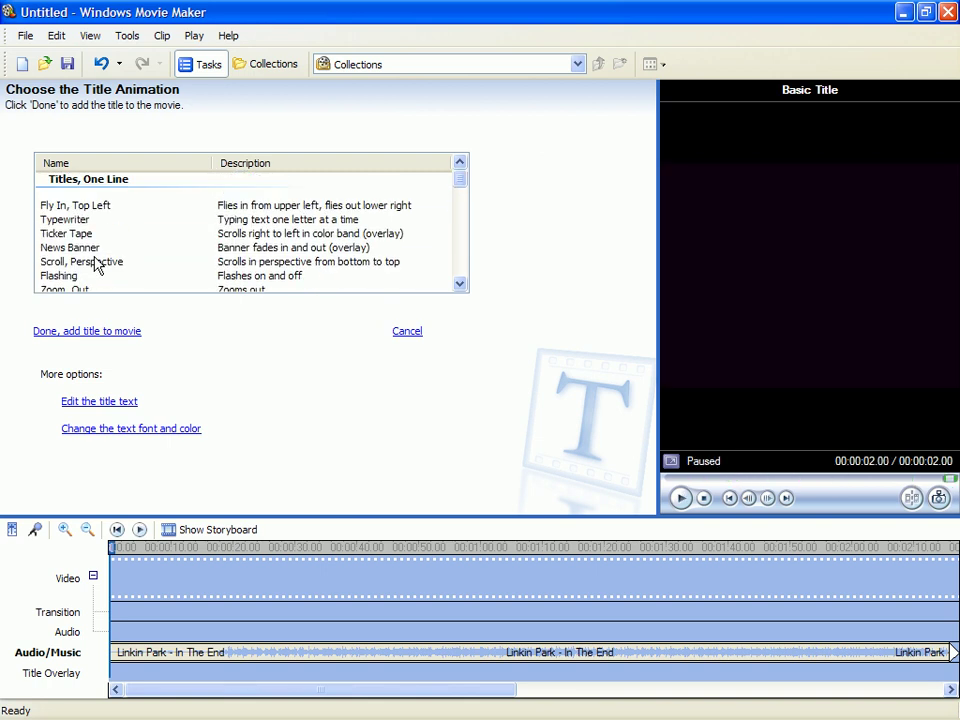
scroll(97, 264, "down", 8)
scroll(98, 265, "down", 3)
scroll(99, 266, "up", 5)
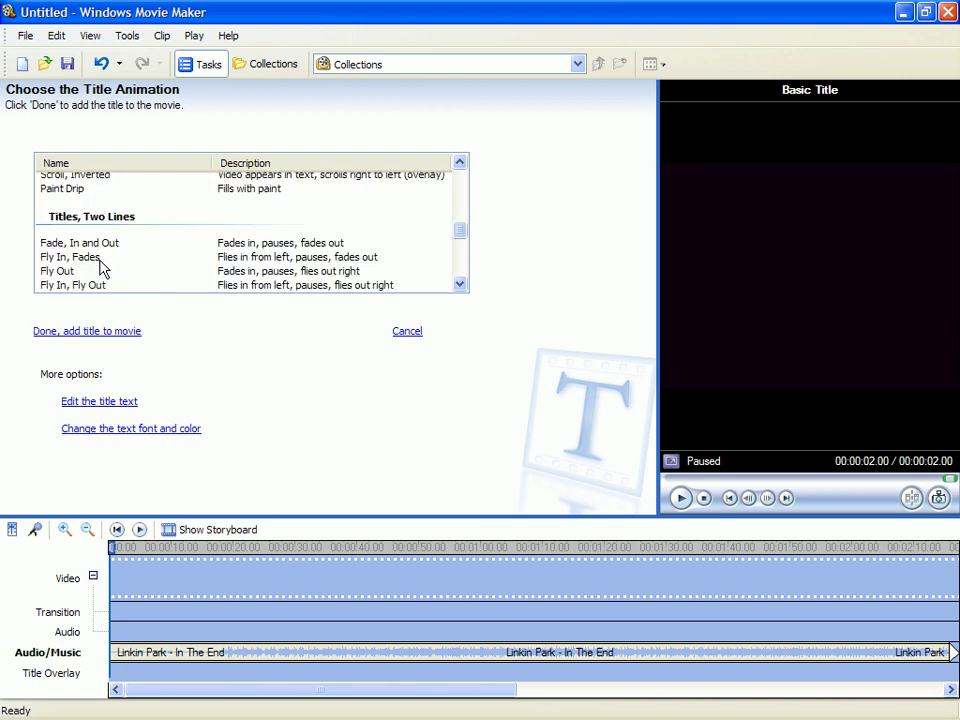
left_click(99, 258)
scroll(96, 272, "down", 2)
left_click(100, 238)
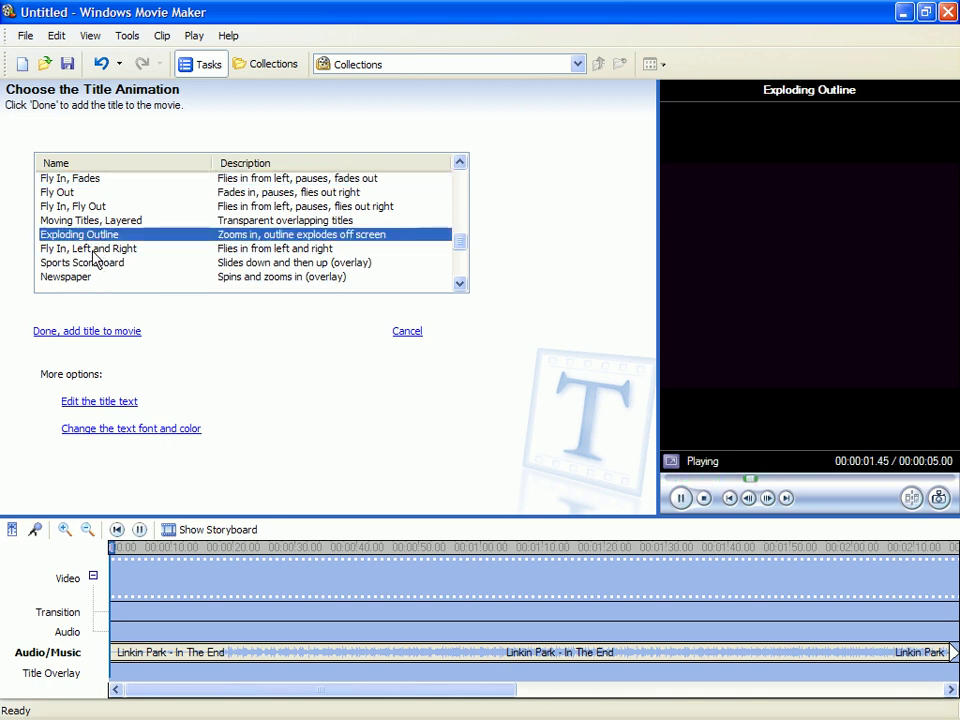
left_click(89, 332)
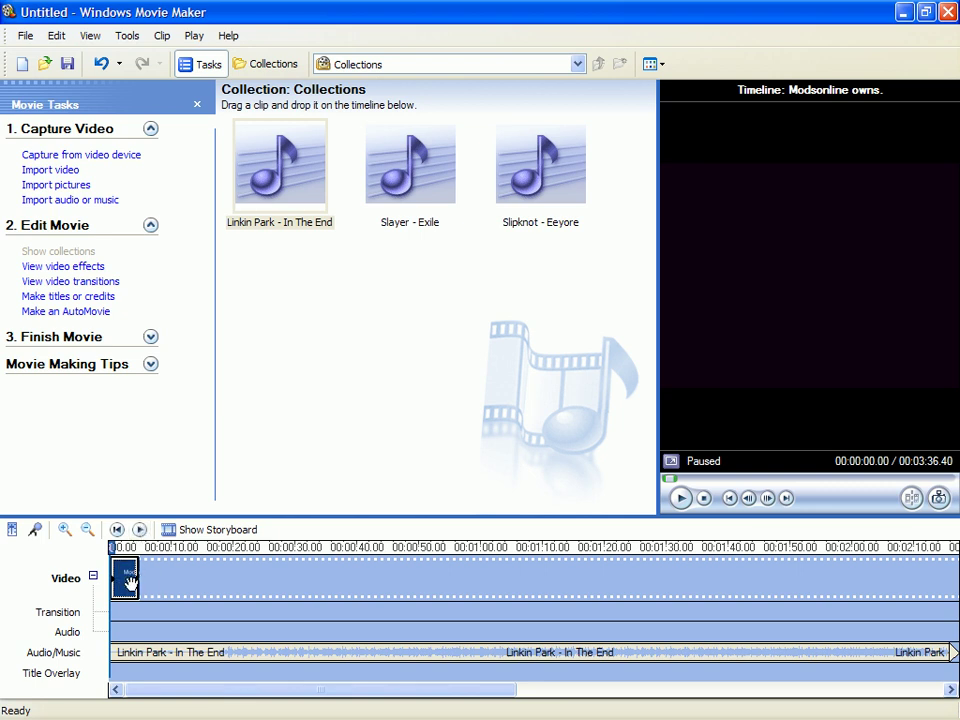
- Shorten the title clip on the Video track to about 3 seconds by trimming its end
left_click(138, 548)
left_click_drag(137, 553, 101, 551)
left_click_drag(129, 574, 119, 574)
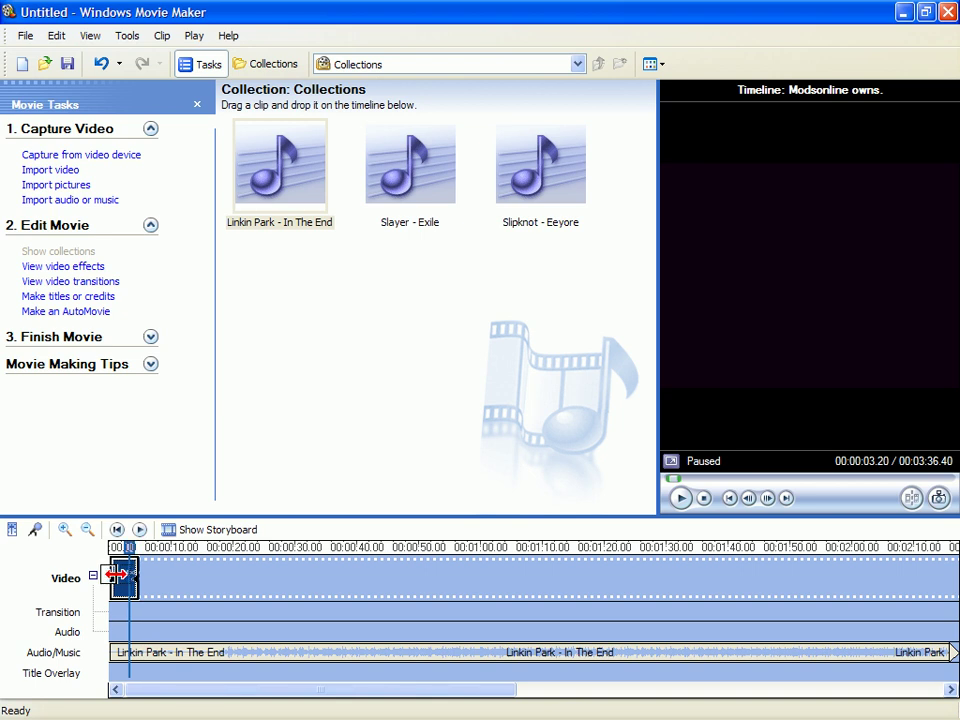
left_click_drag(101, 574, 122, 579)
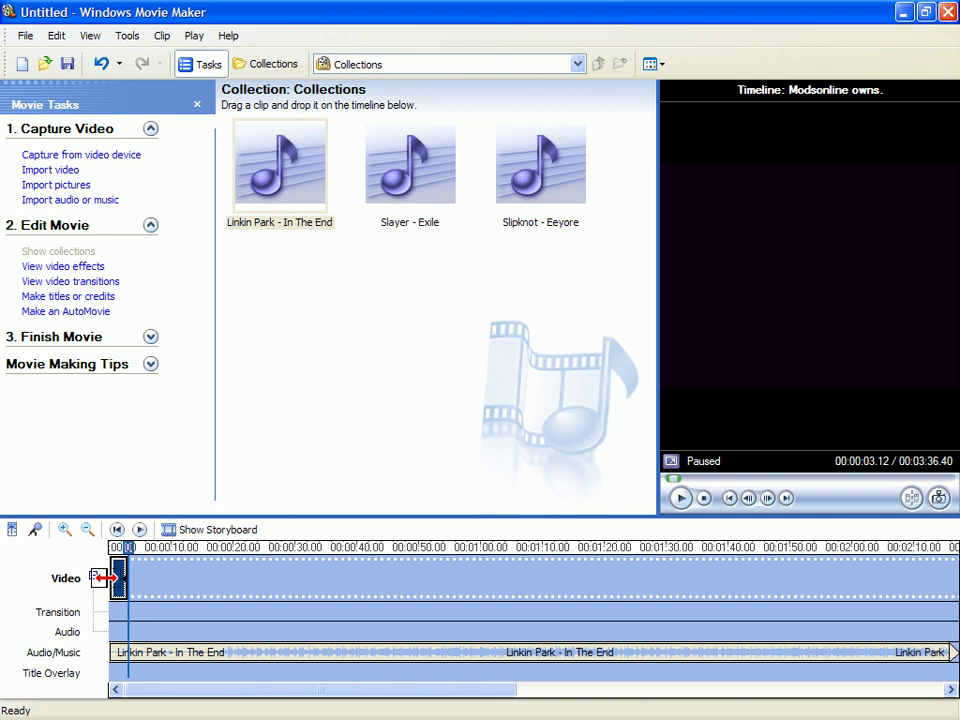
- Preview the timeline from the beginning and return the playhead to the start
left_click(112, 548)
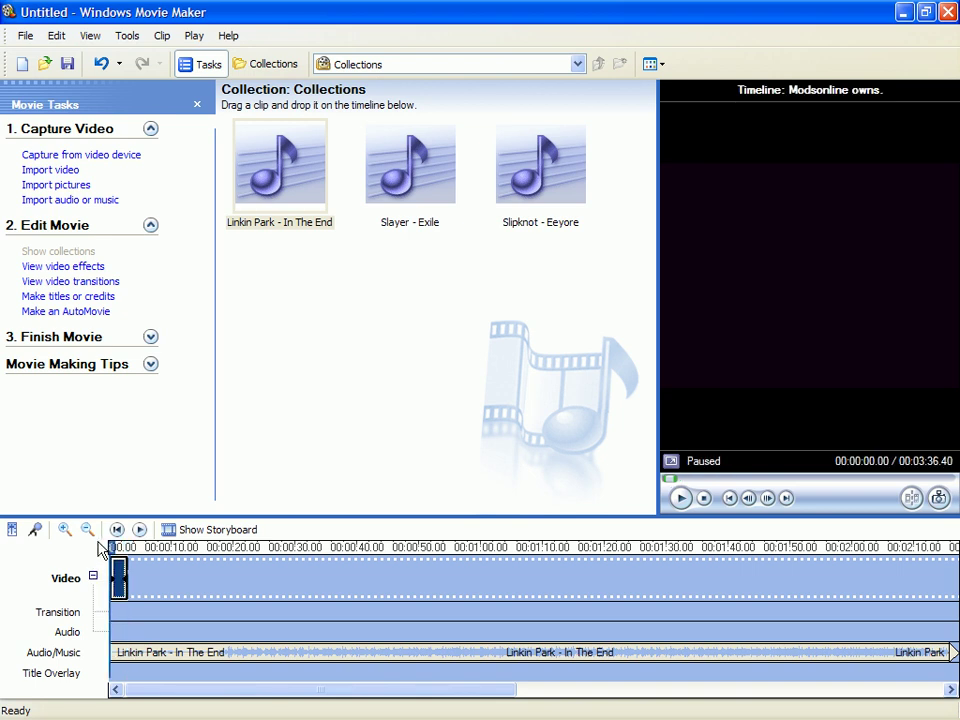
left_click(139, 530)
left_click(139, 530)
left_click(114, 548)
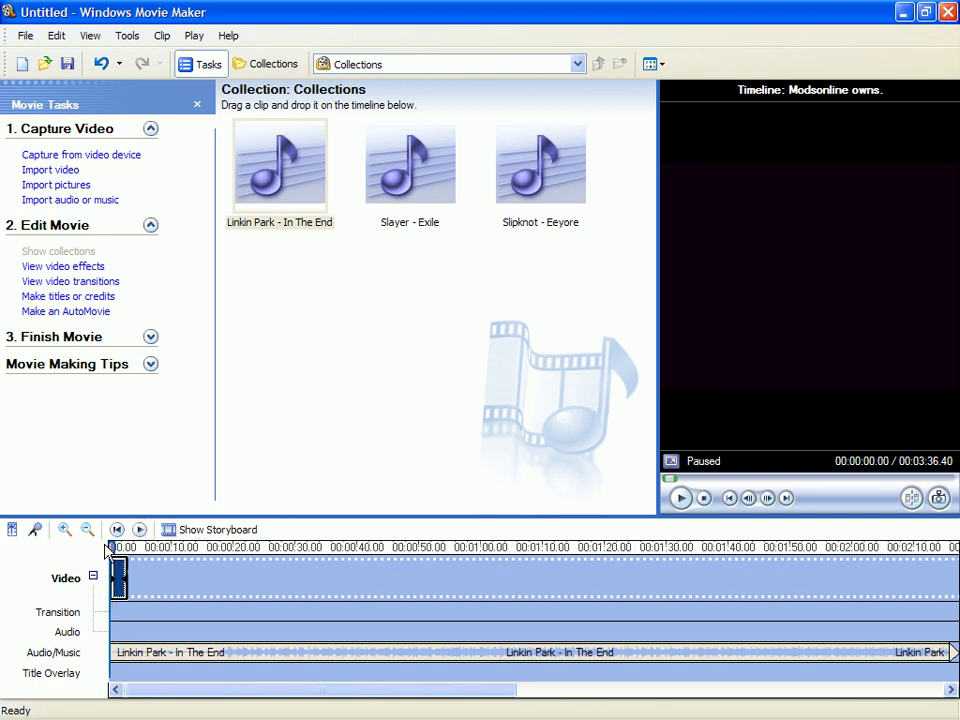
- Open the video import dialog, switch to the csmovies folder window and look through its clips for one to import
left_click(62, 170)
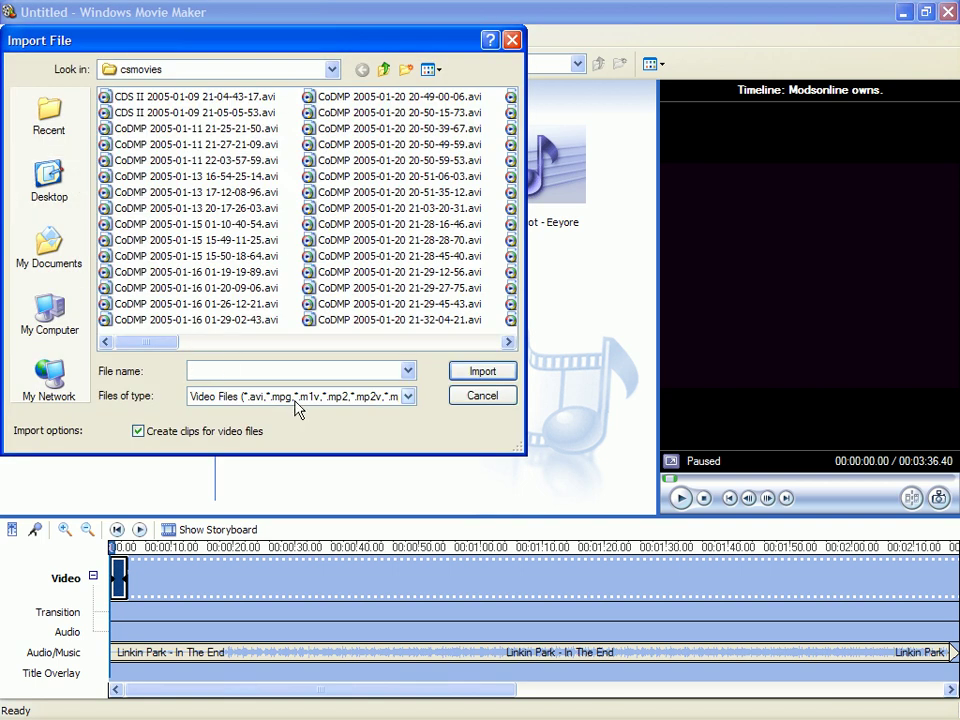
mouse_move(508, 681)
left_click(450, 708)
scroll(695, 403, "down", 3)
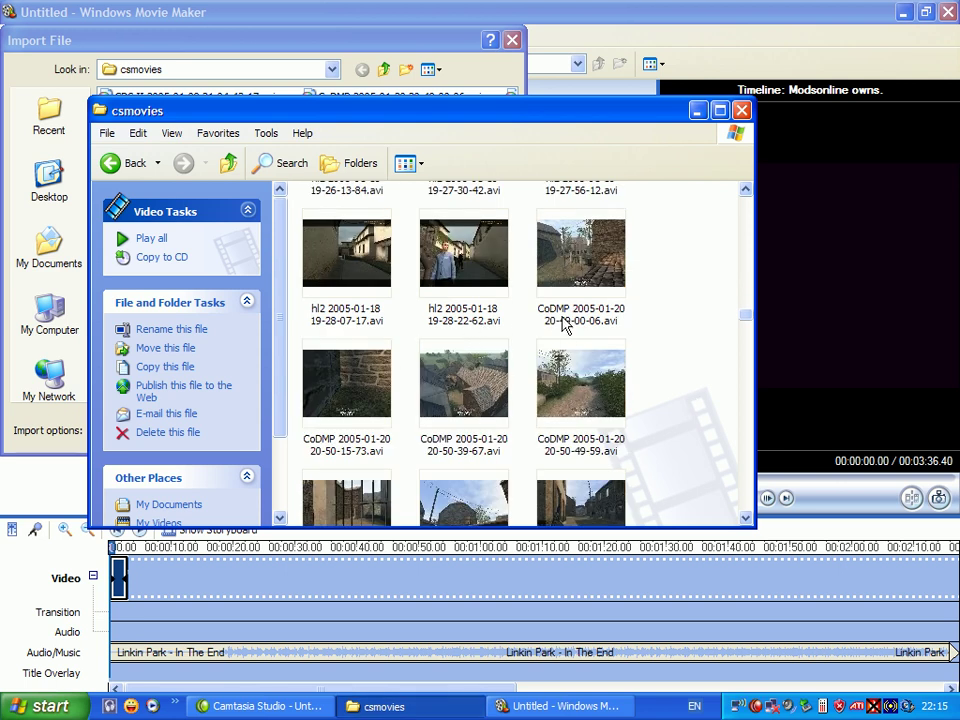
scroll(563, 340, "down", 3)
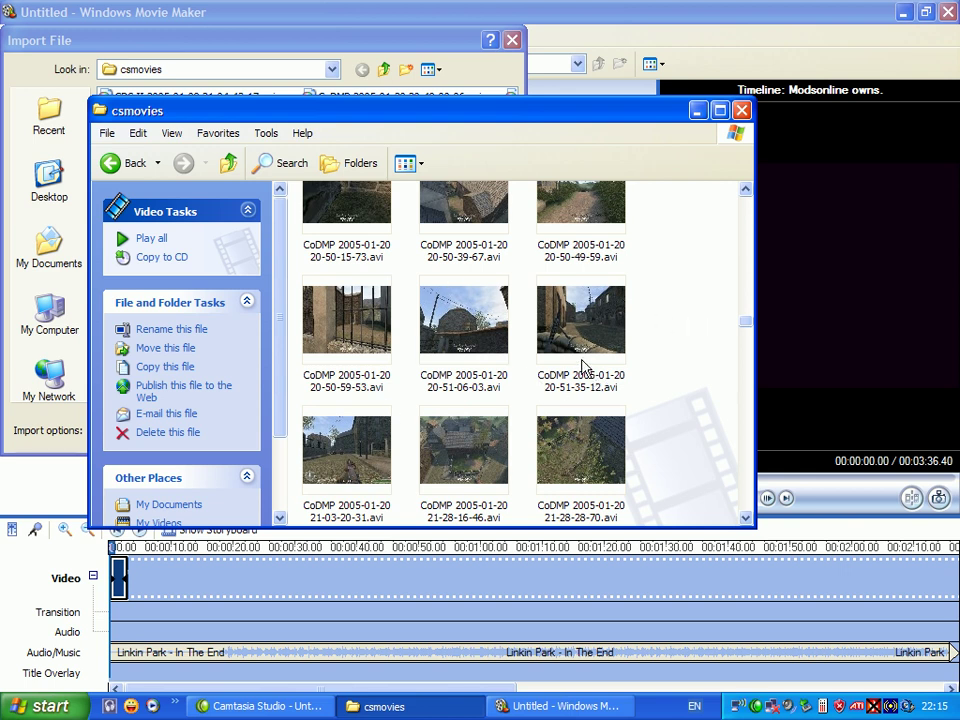
scroll(431, 378, "up", 2)
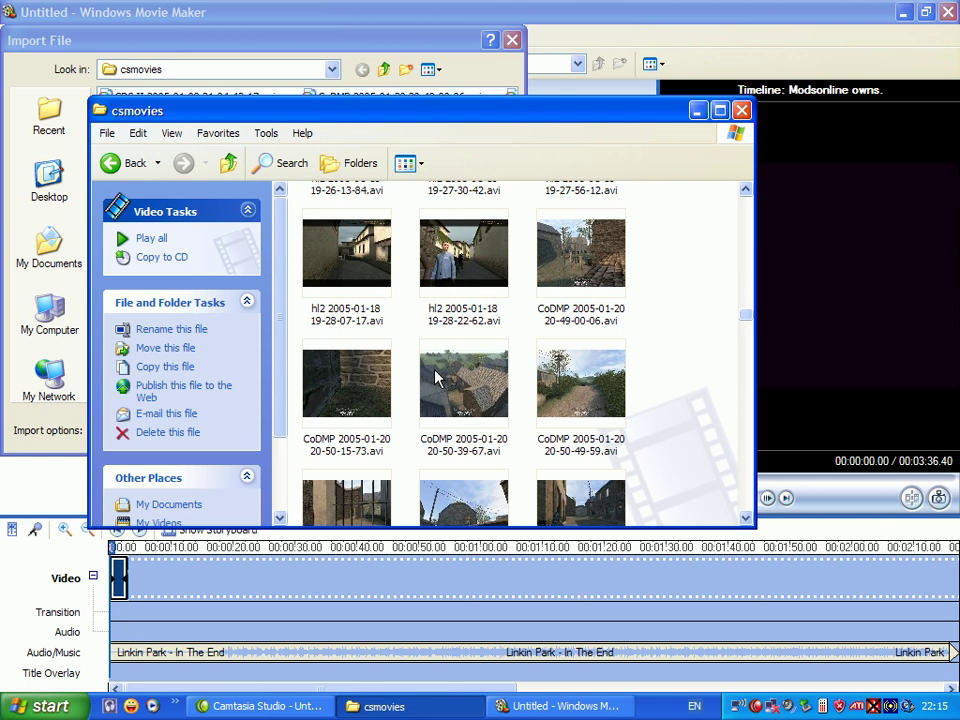
right_click(456, 268)
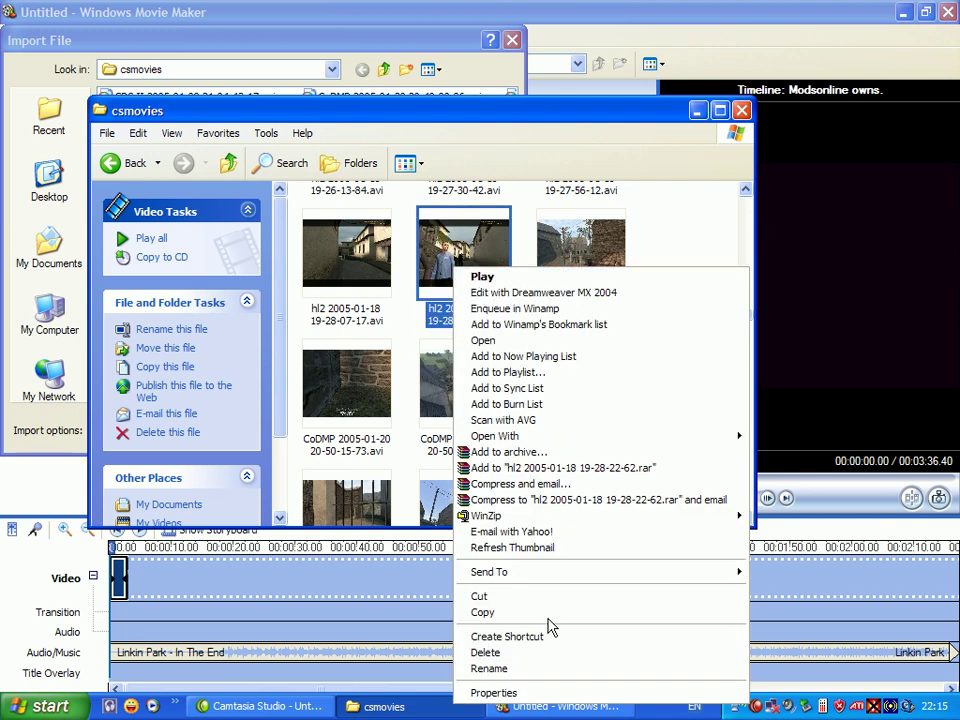
left_click(551, 668)
key("ctrl+c")
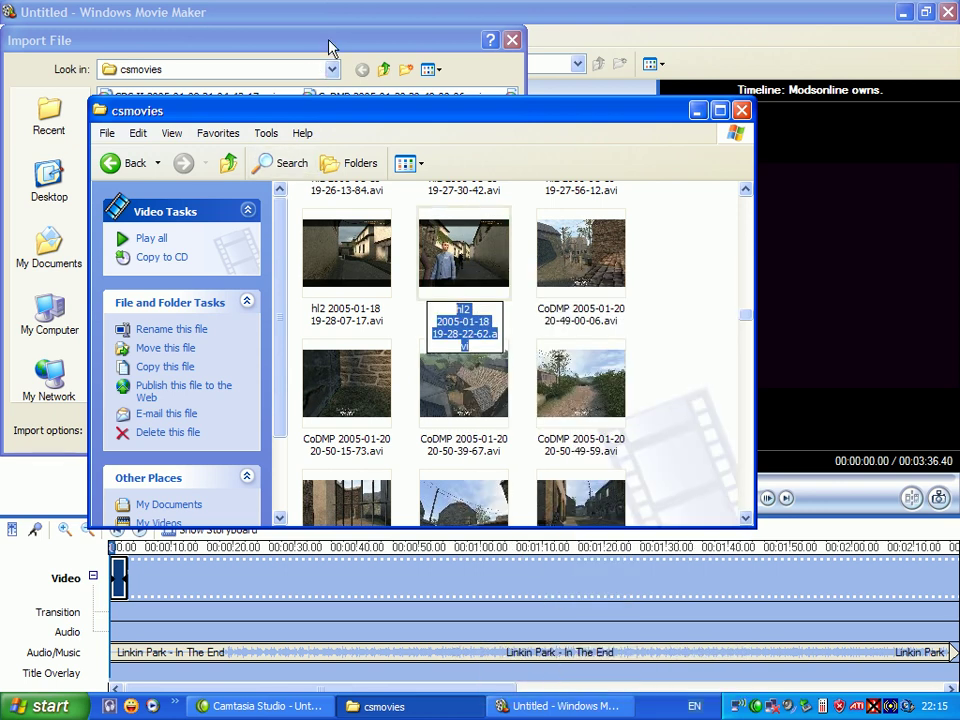
left_click(497, 236)
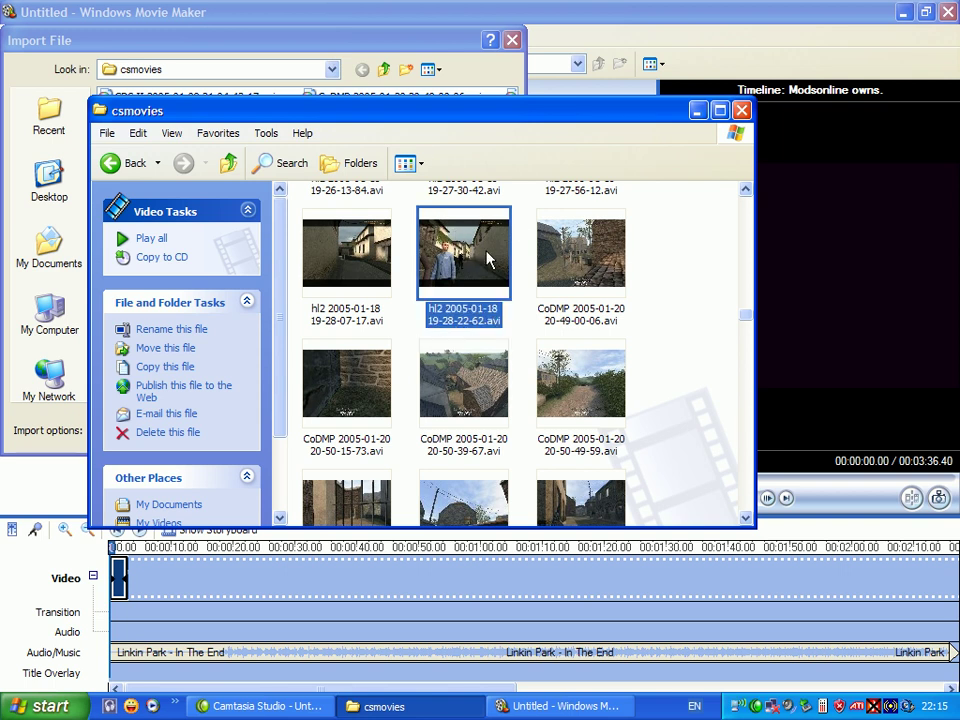
right_click(490, 258)
left_click(520, 651)
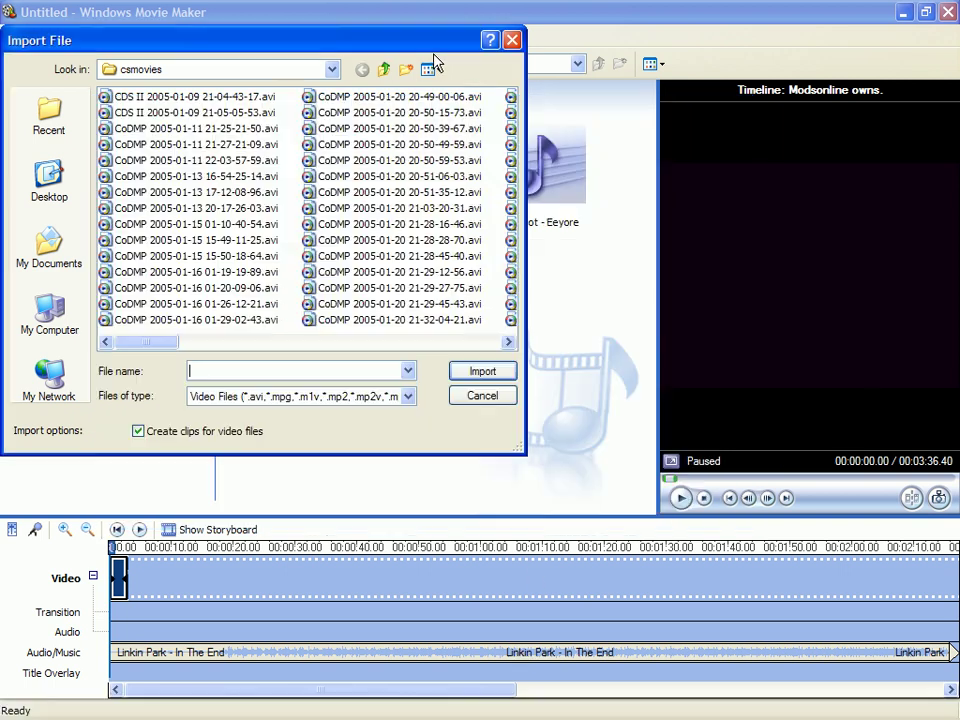
key("ctrl+v")
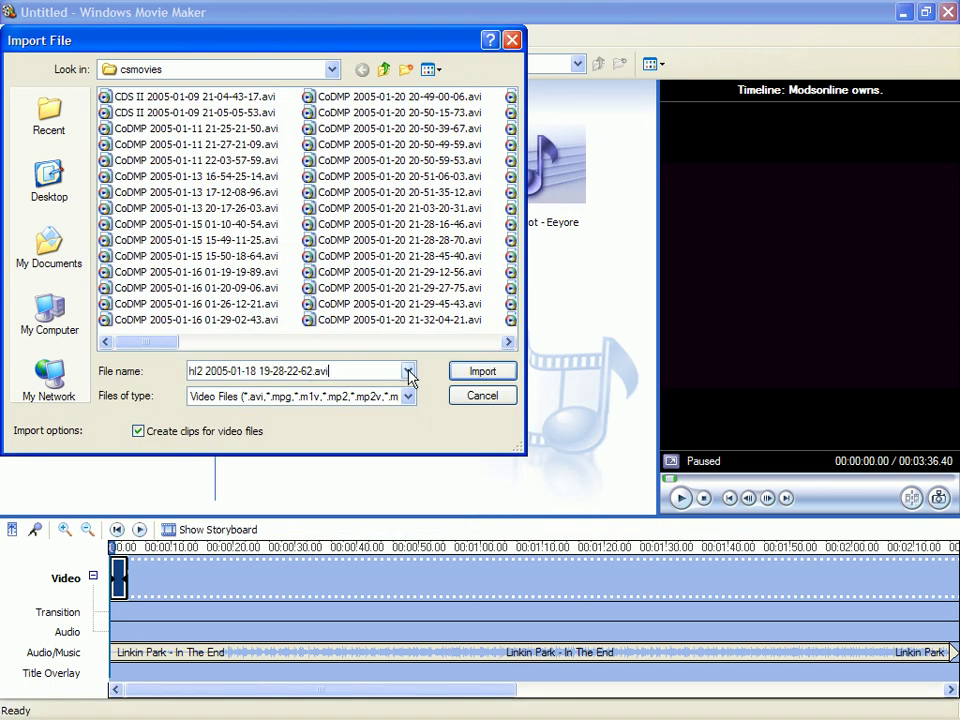
left_click(463, 371)
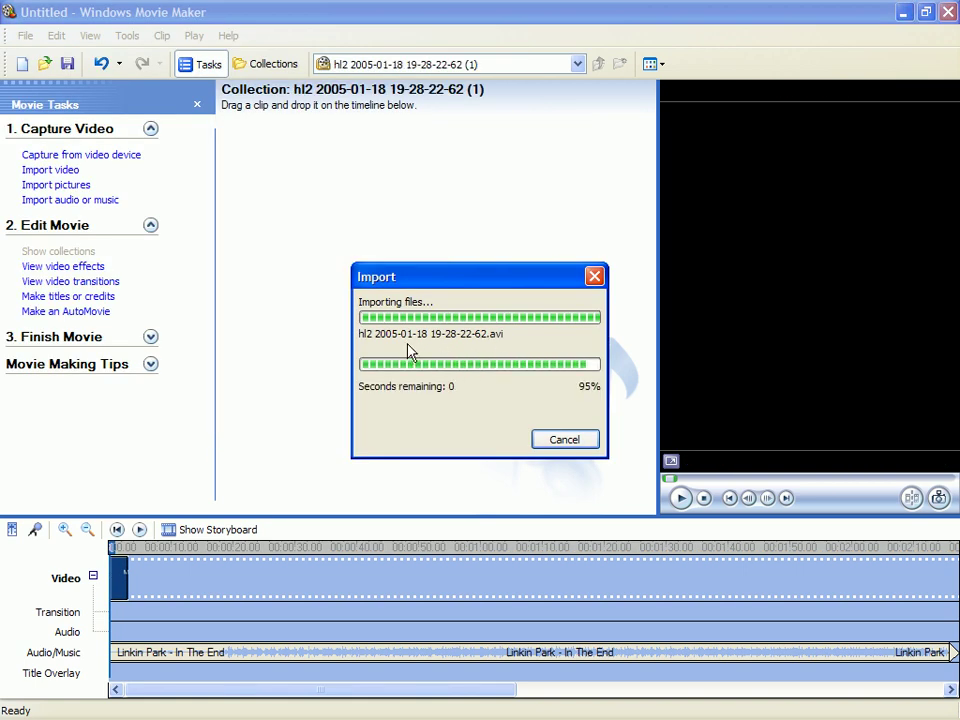
left_click_drag(280, 140, 150, 565)
left_click_drag(168, 689, 141, 693)
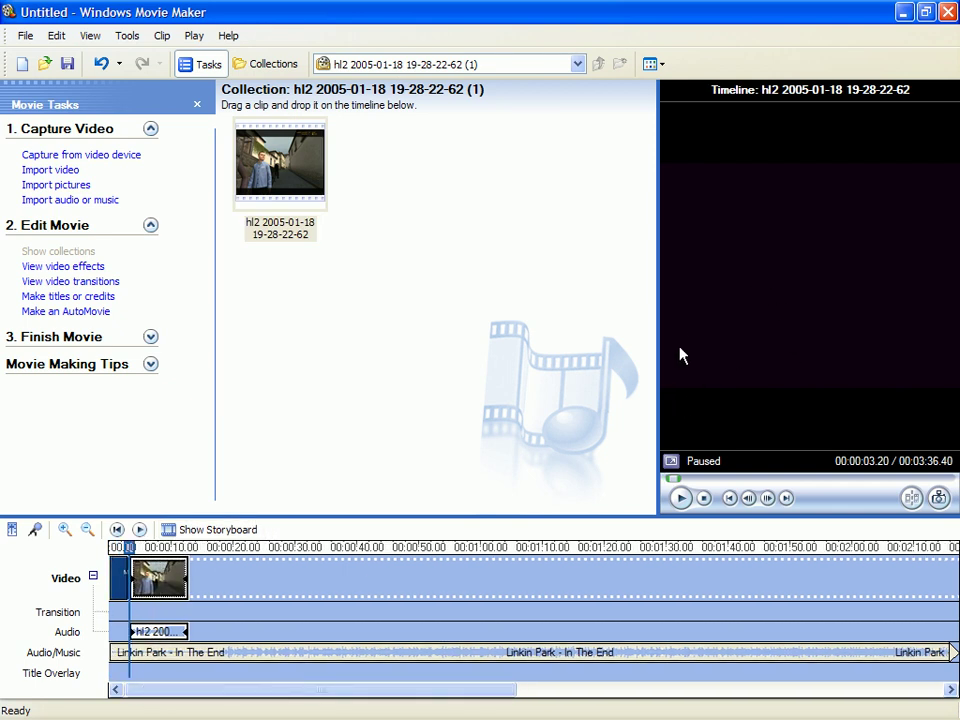
left_click(66, 171)
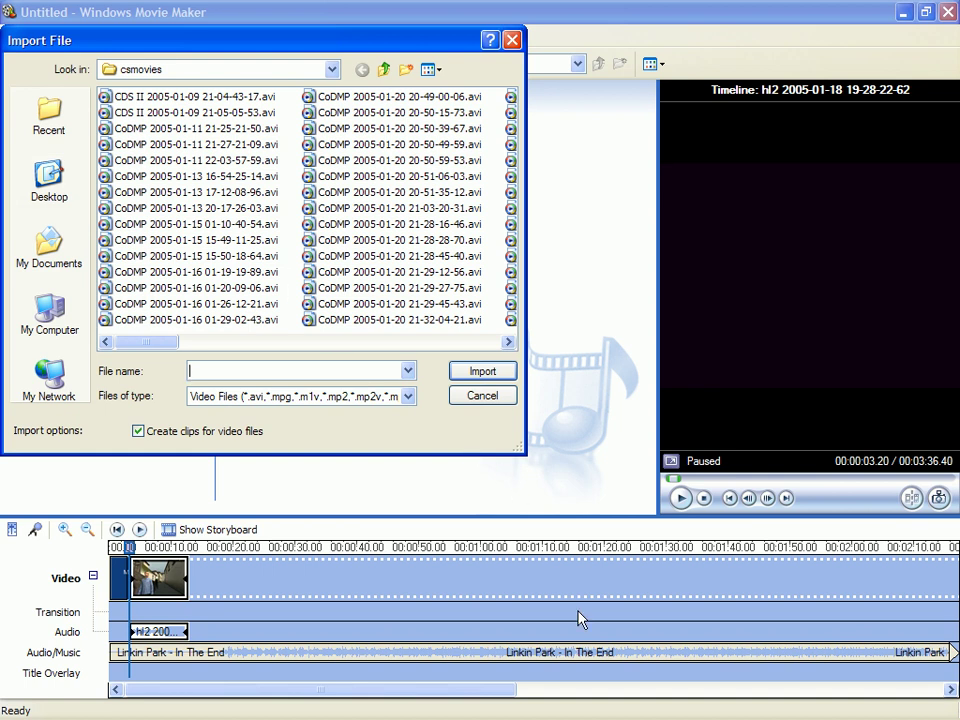
left_click(483, 708)
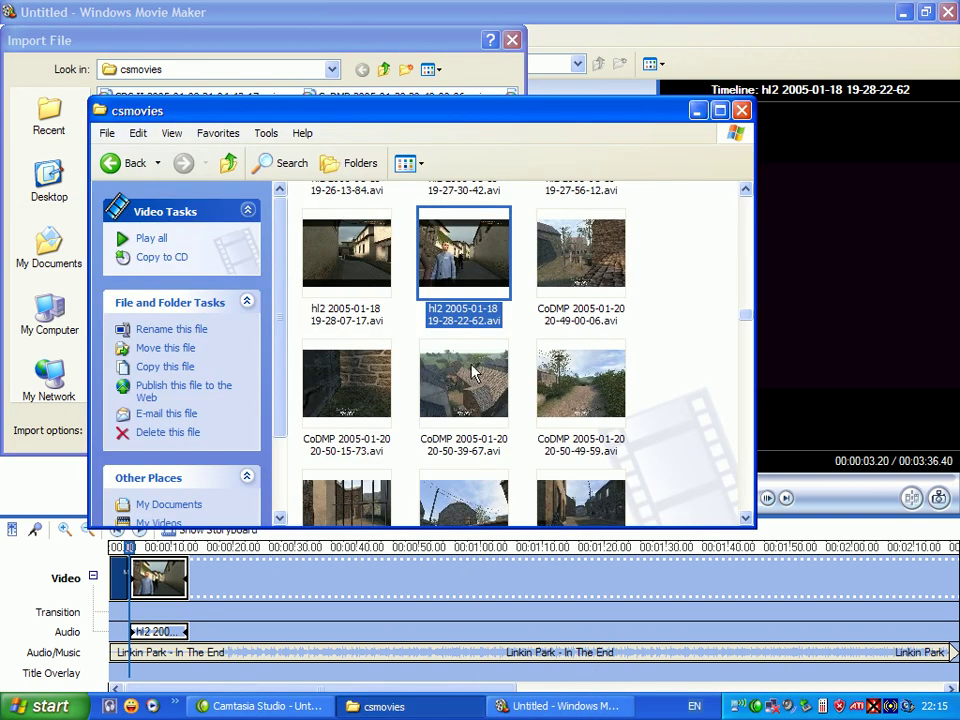
left_click(408, 39)
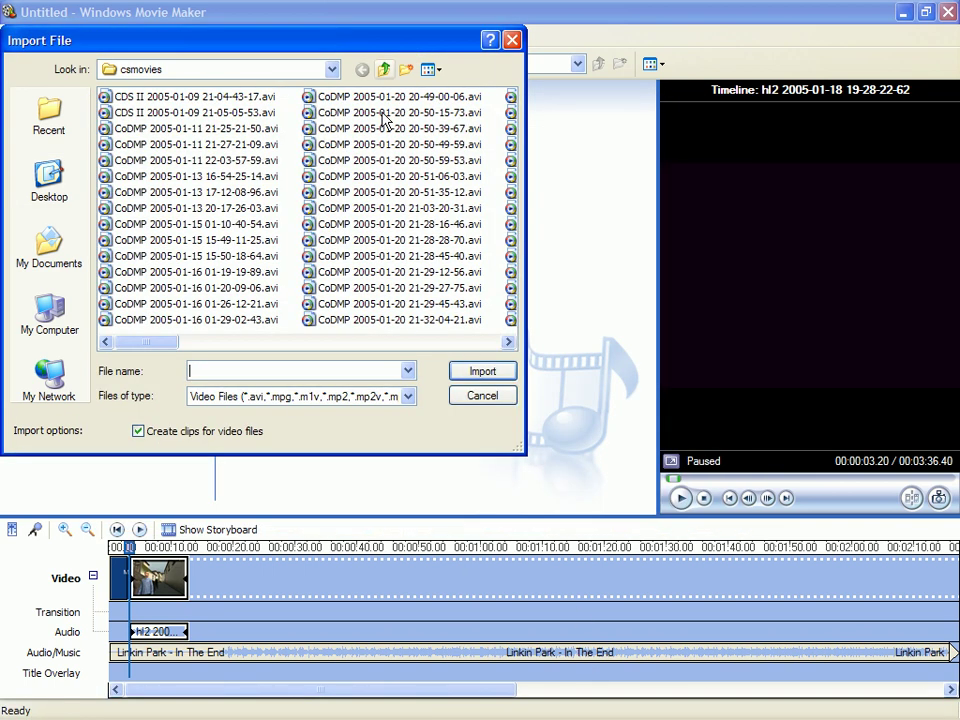
left_click(376, 347)
left_click(376, 343)
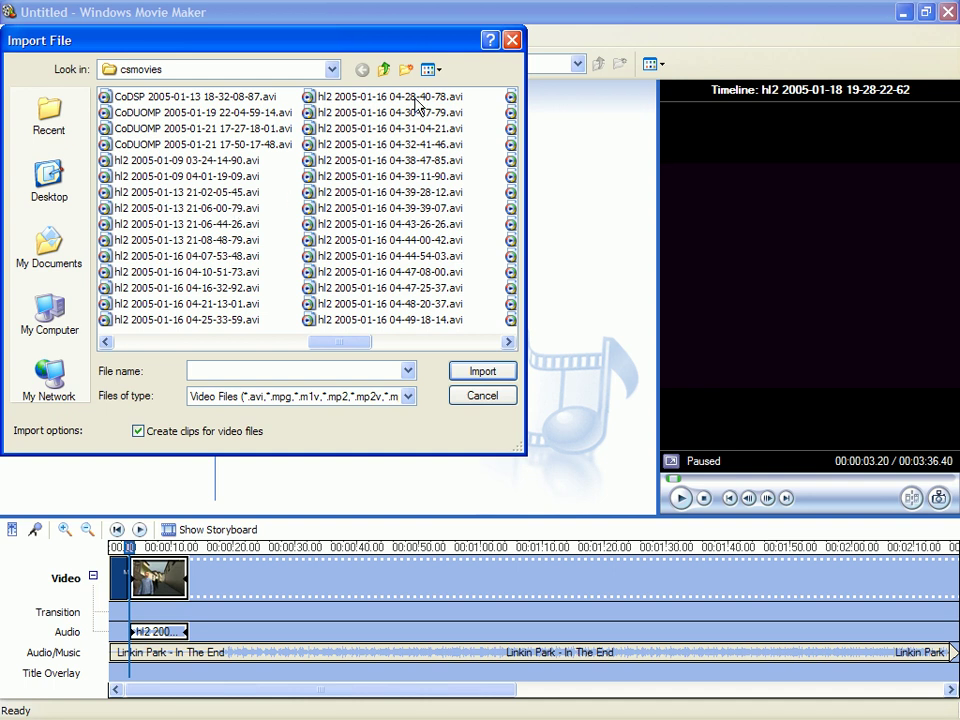
left_click(481, 398)
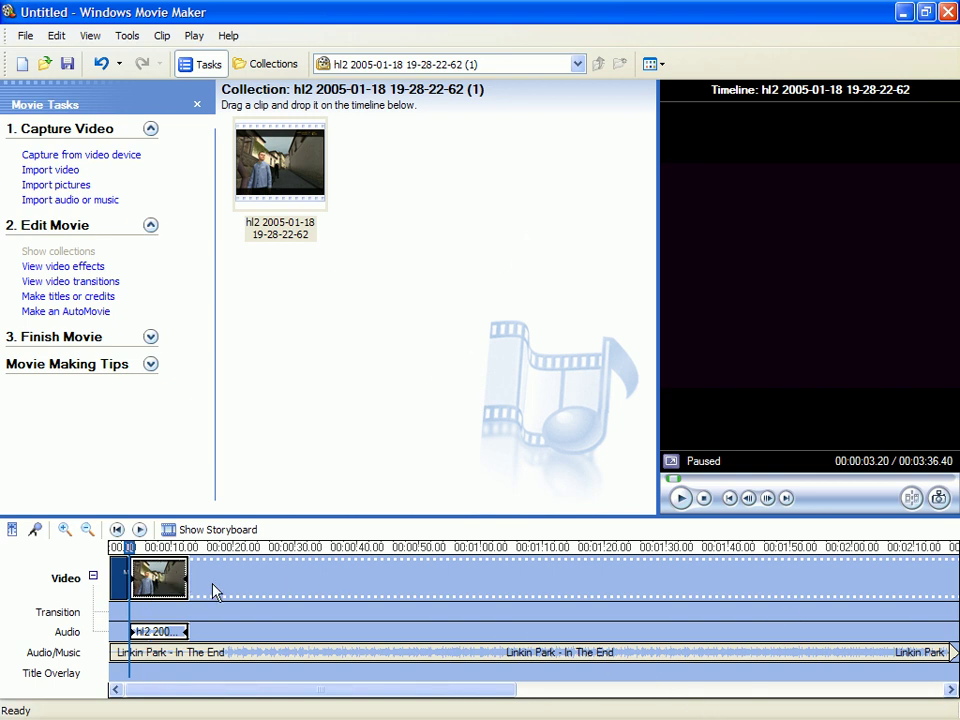
left_click(410, 694)
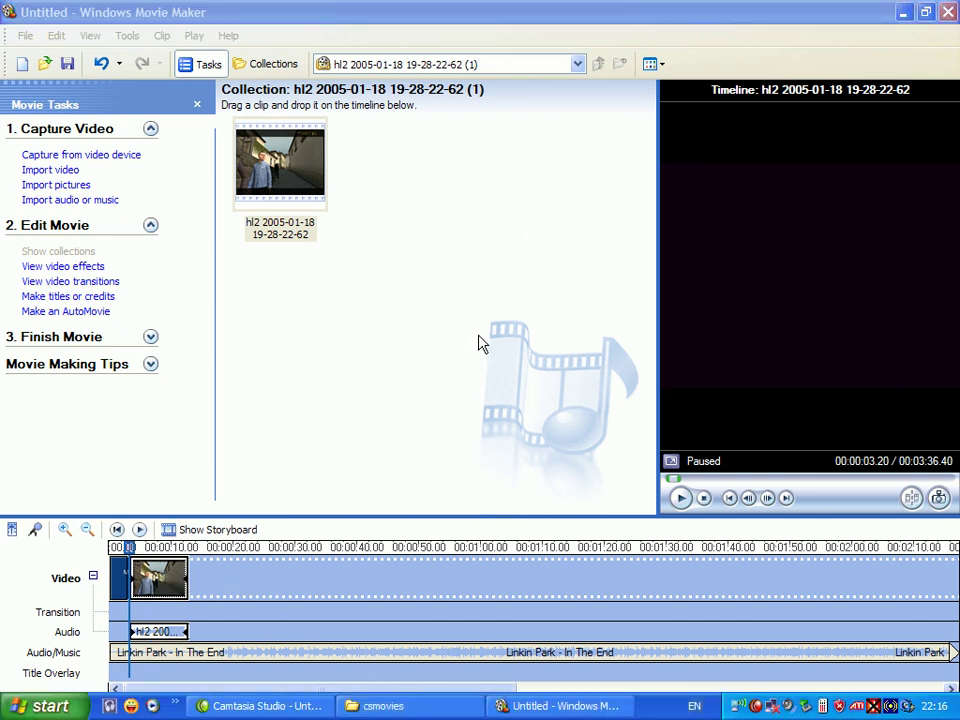
left_click(253, 488)
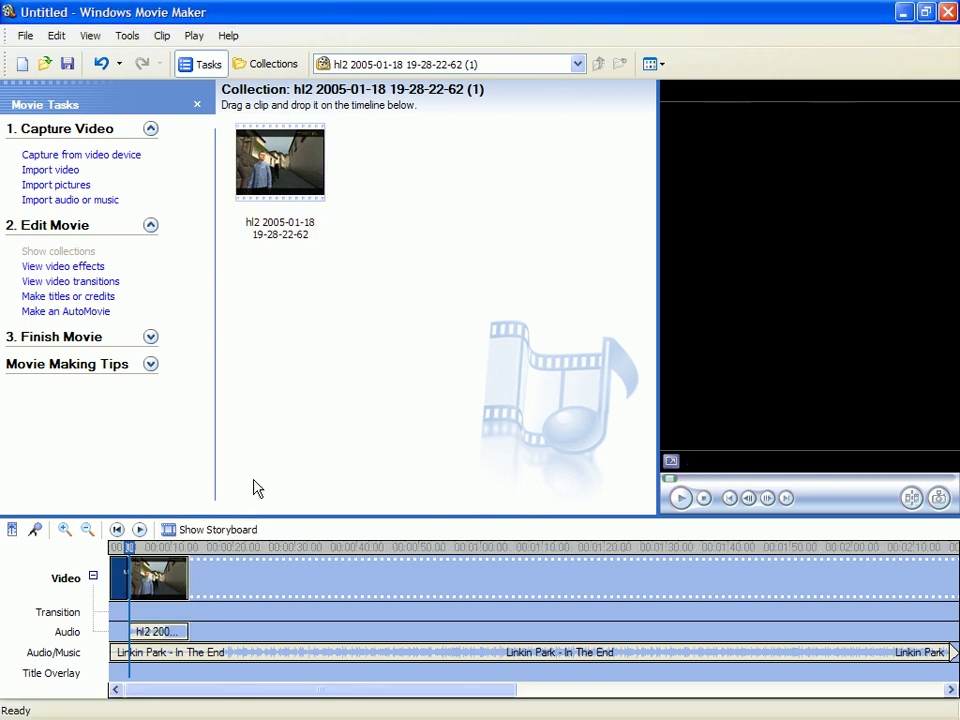
left_click(170, 578)
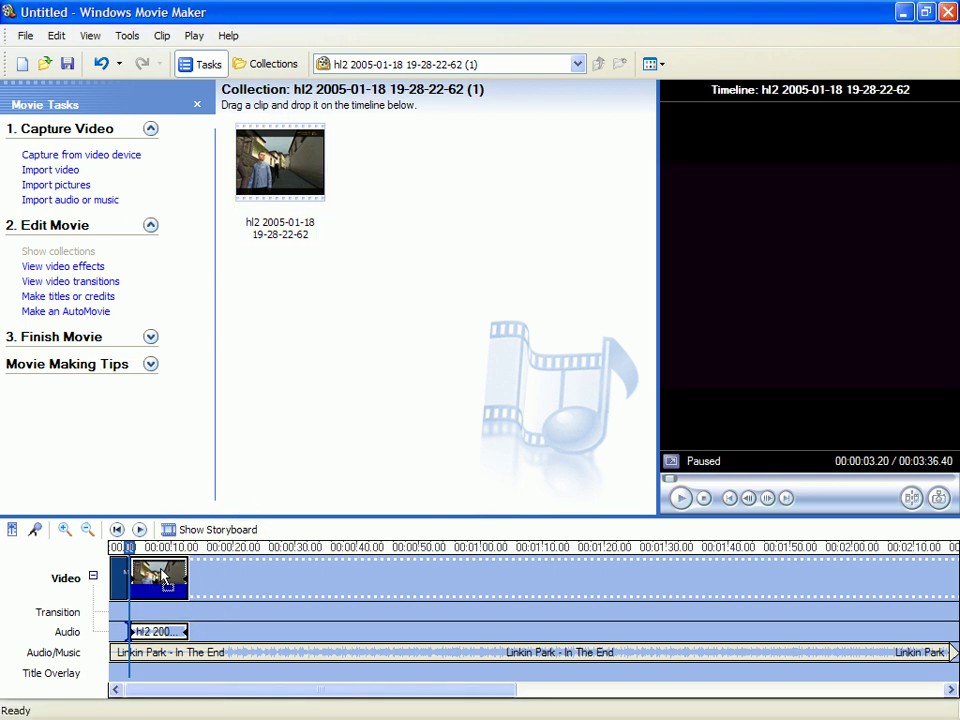
left_click_drag(160, 578, 165, 575)
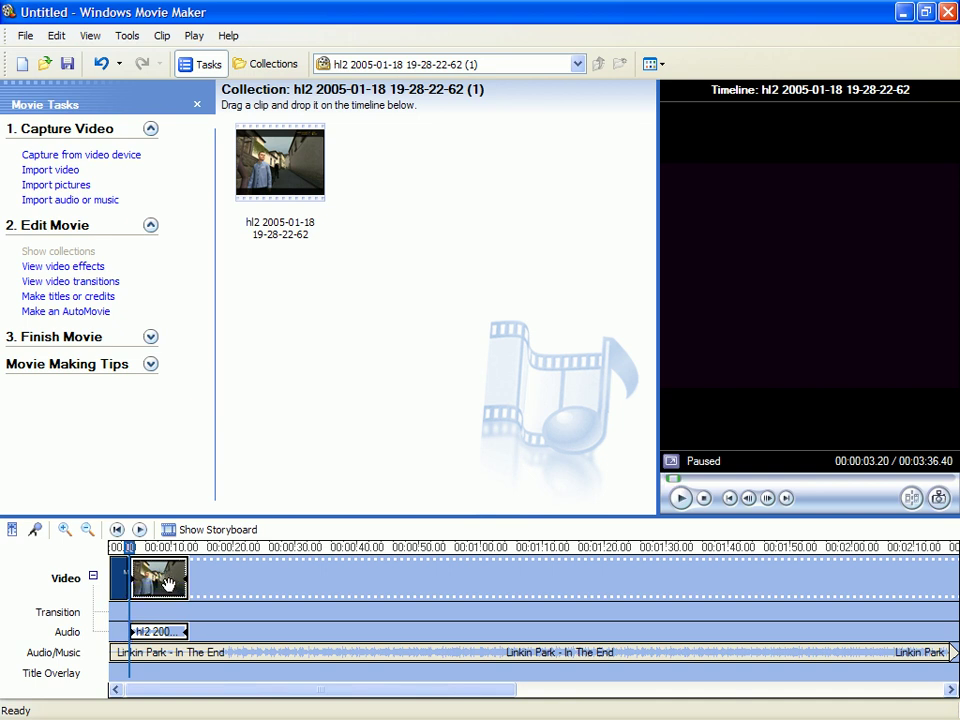
right_click(163, 584)
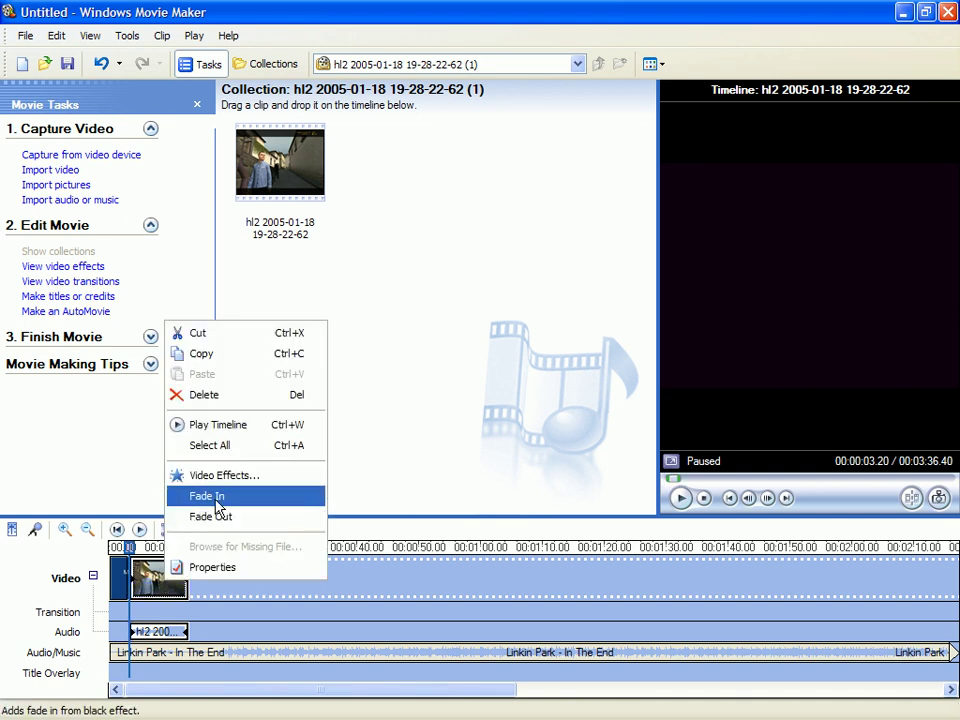
left_click(213, 496)
- Apply a Fade In to the "Modsonline owns." title clip at the start of the Video track
left_click(119, 583)
right_click(120, 578)
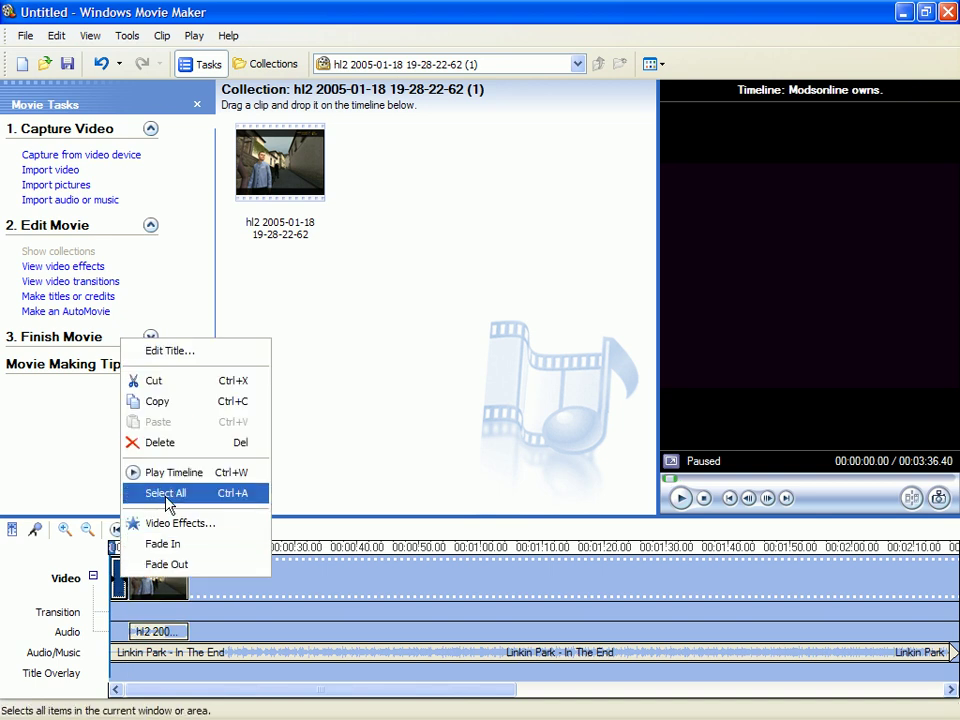
left_click(160, 544)
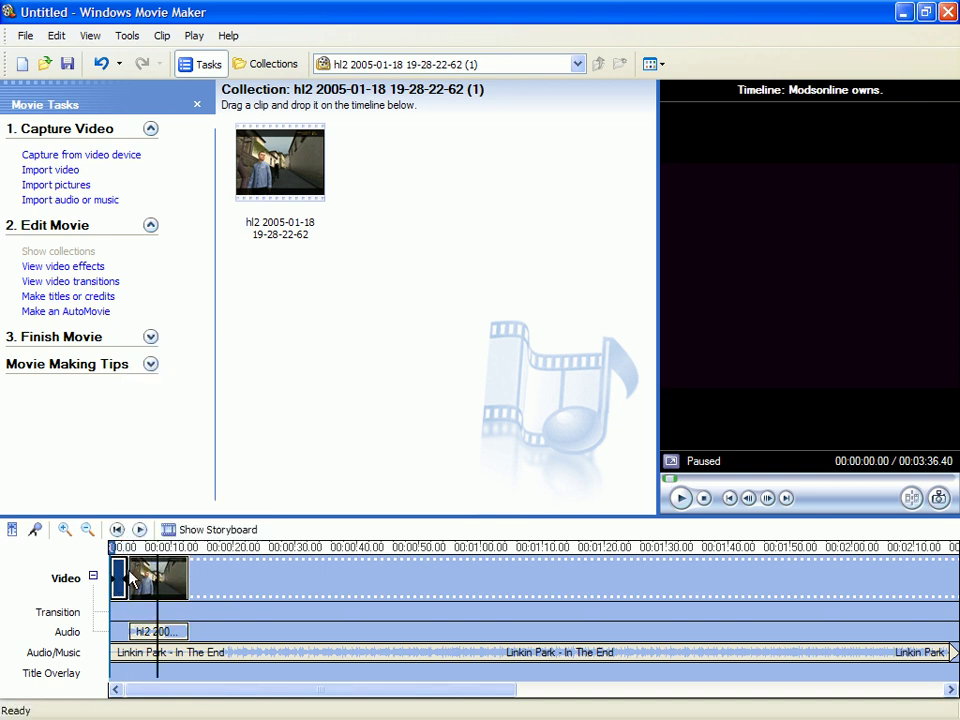
- Remove the Fade In from the hl2 clip on the Video track
right_click(158, 580)
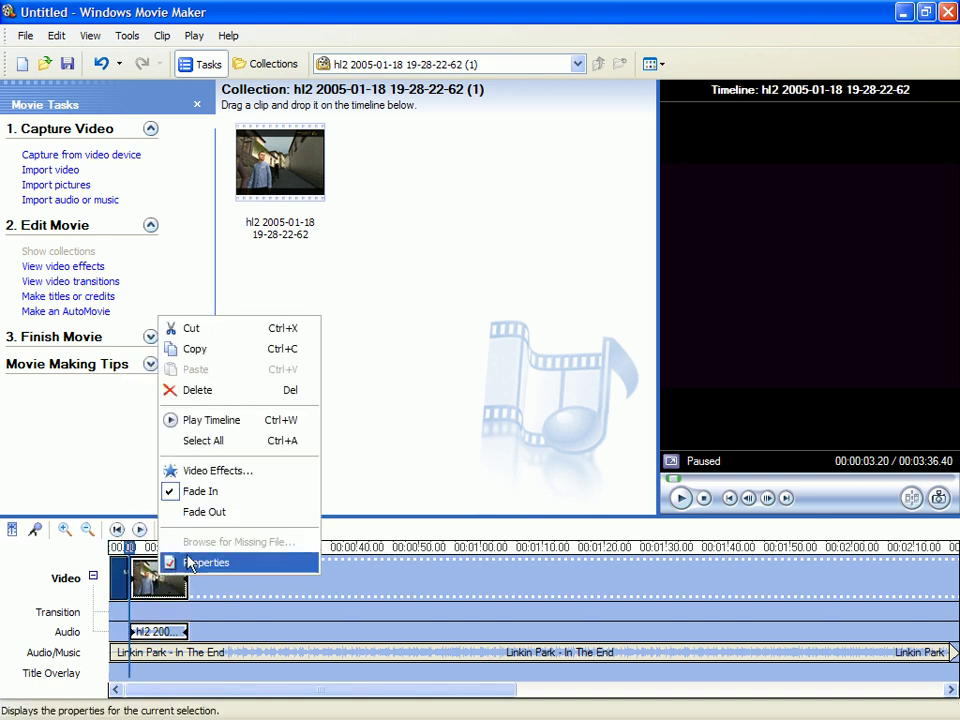
left_click(240, 492)
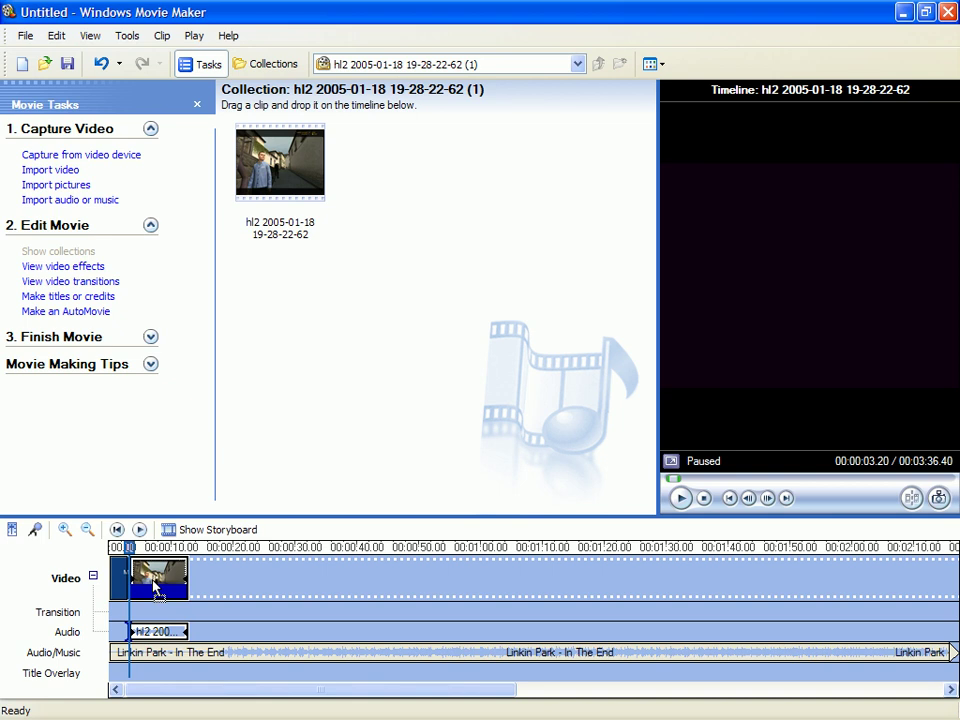
- Overlap the hl2 clip with the end of the title to create a transition, starting the clip at about 00:00:01.76
left_click_drag(155, 585, 147, 584)
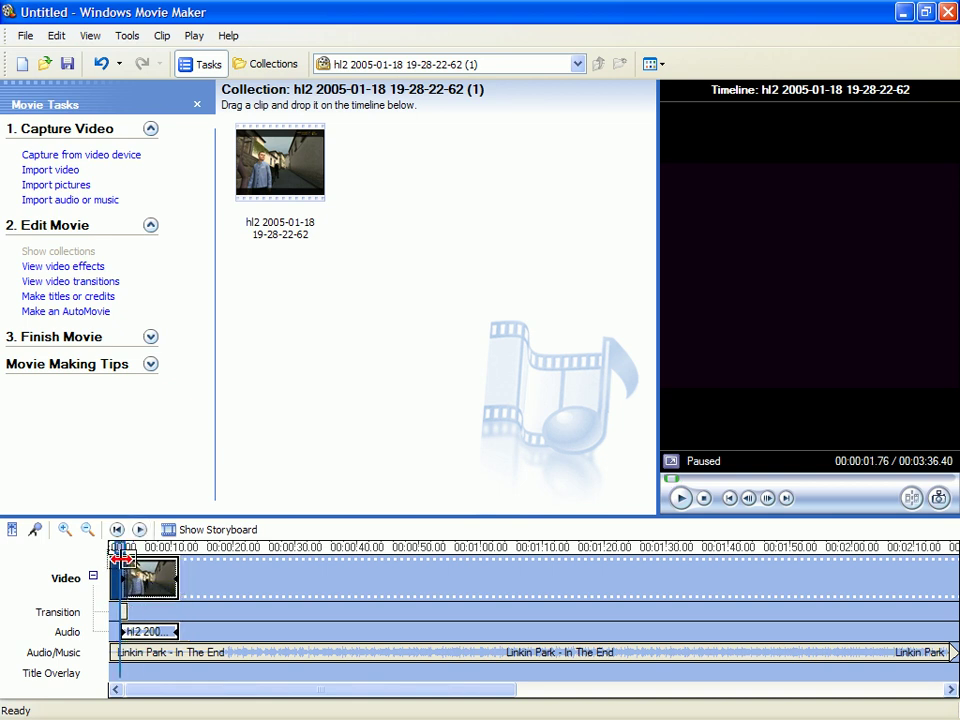
left_click(224, 575)
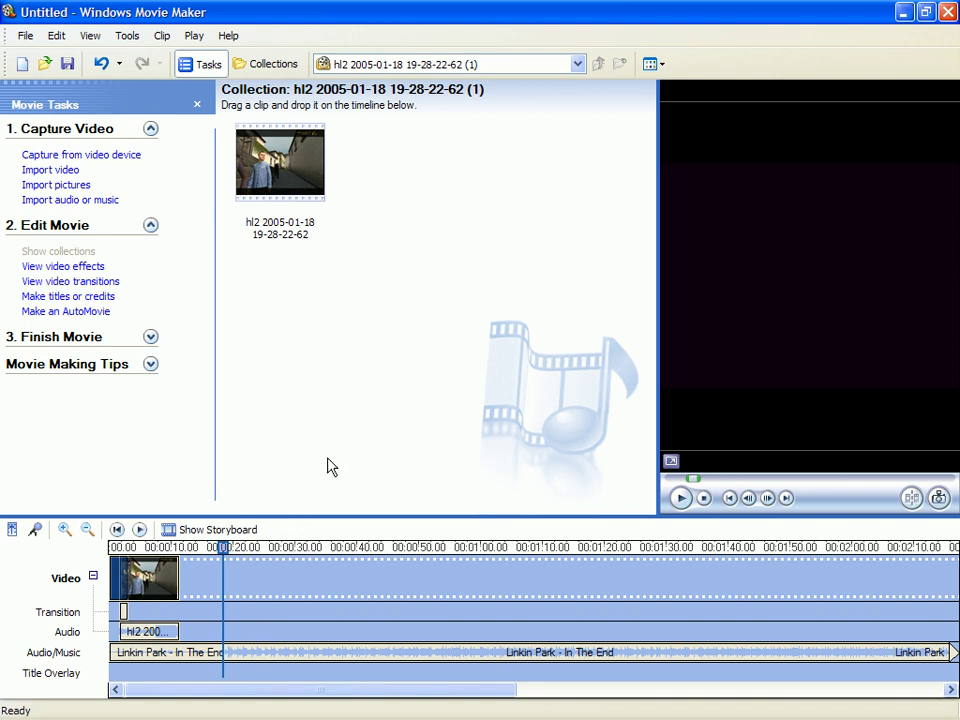
left_click(222, 548)
left_click_drag(222, 553, 118, 565)
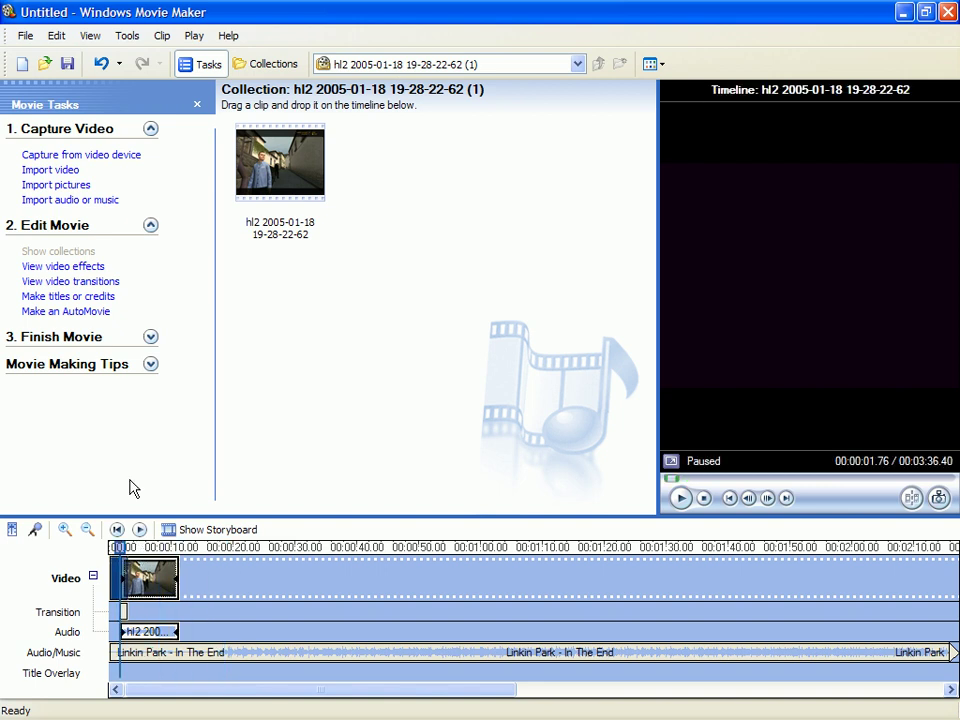
- Look through the available video effects and video transitions
left_click(68, 284)
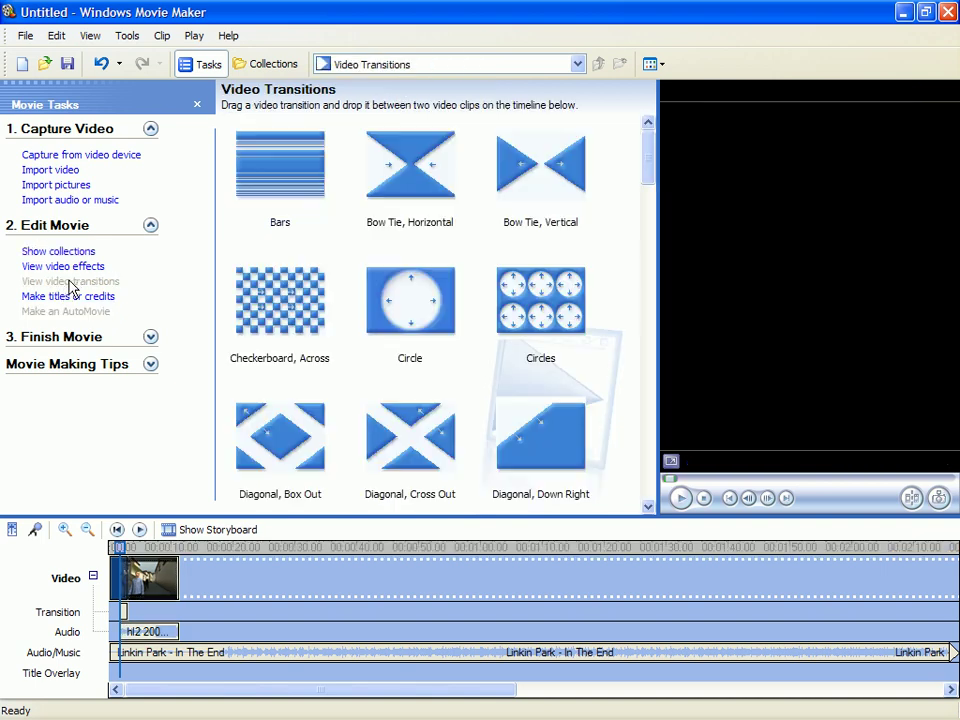
left_click(76, 268)
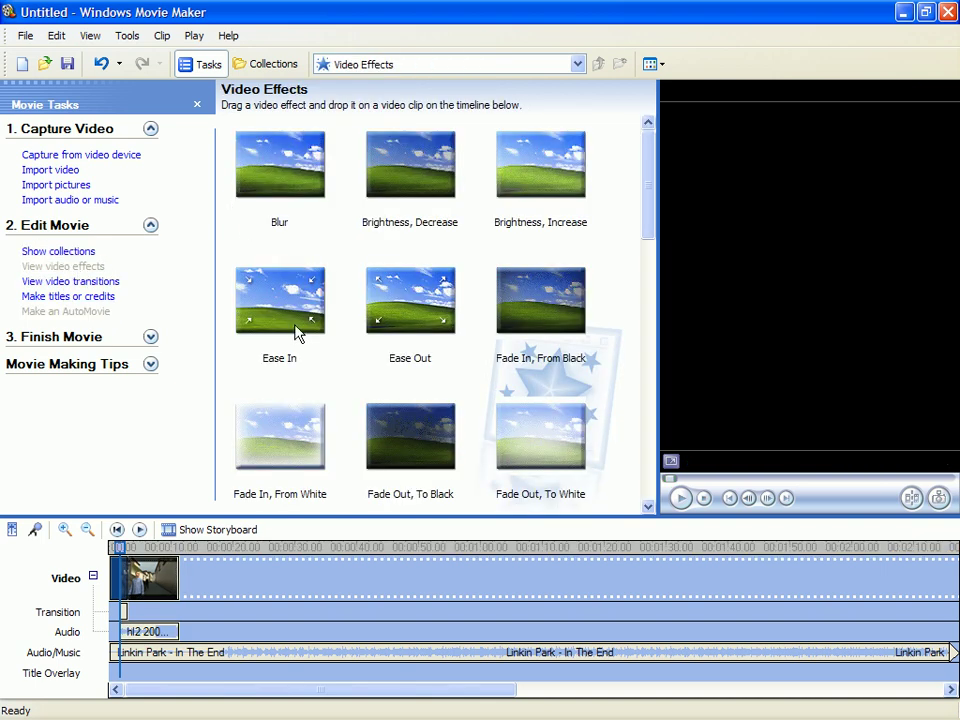
scroll(336, 250, "down", 10)
scroll(336, 250, "up", 10)
scroll(336, 250, "down", 3)
scroll(333, 256, "down", 7)
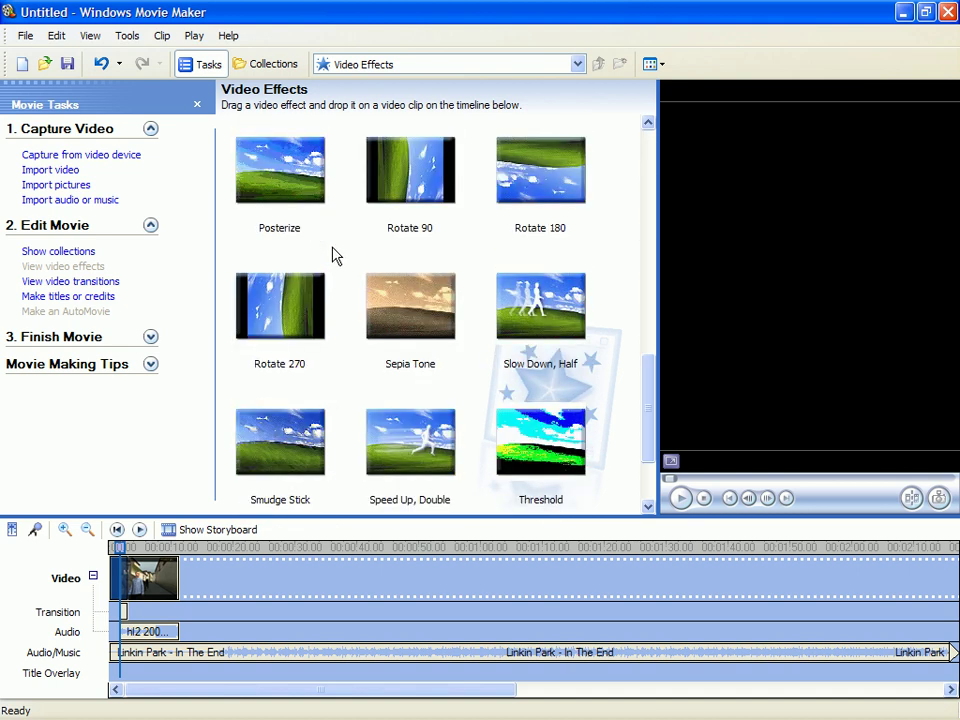
left_click(105, 282)
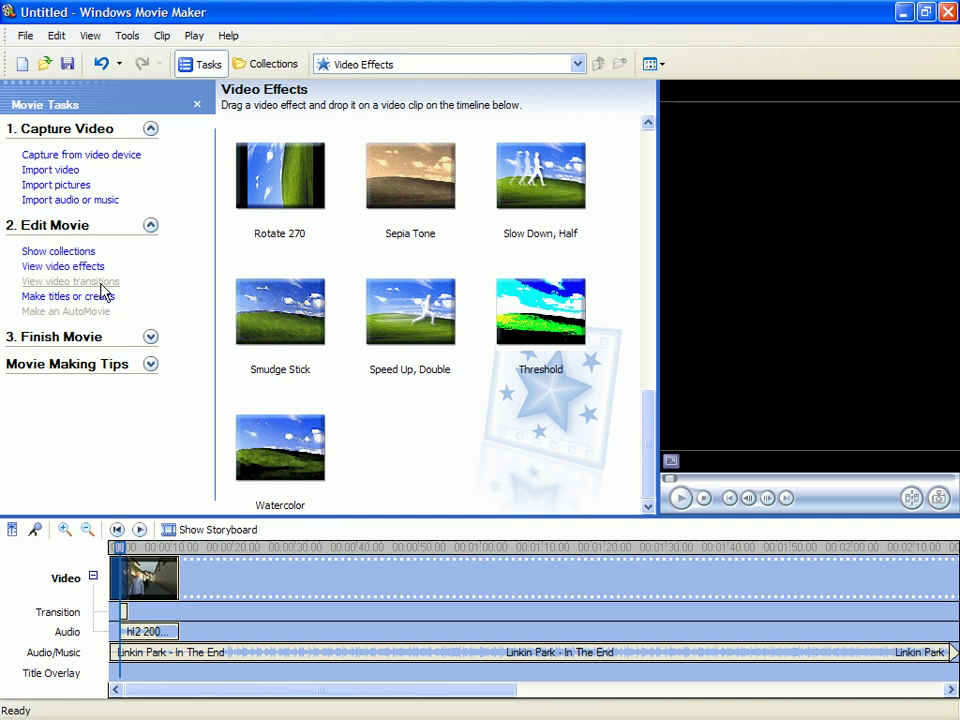
left_click_drag(653, 165, 648, 220)
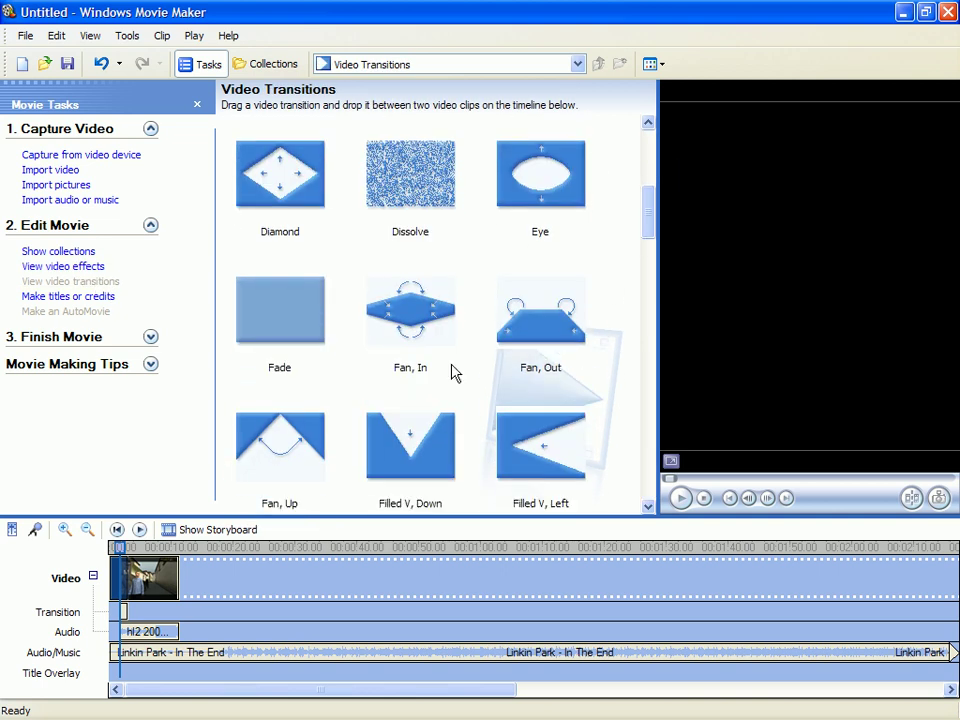
- Open the hl2 clip's video effects dialog, look through the available effects and close it without adding any
left_click(145, 578)
right_click(145, 578)
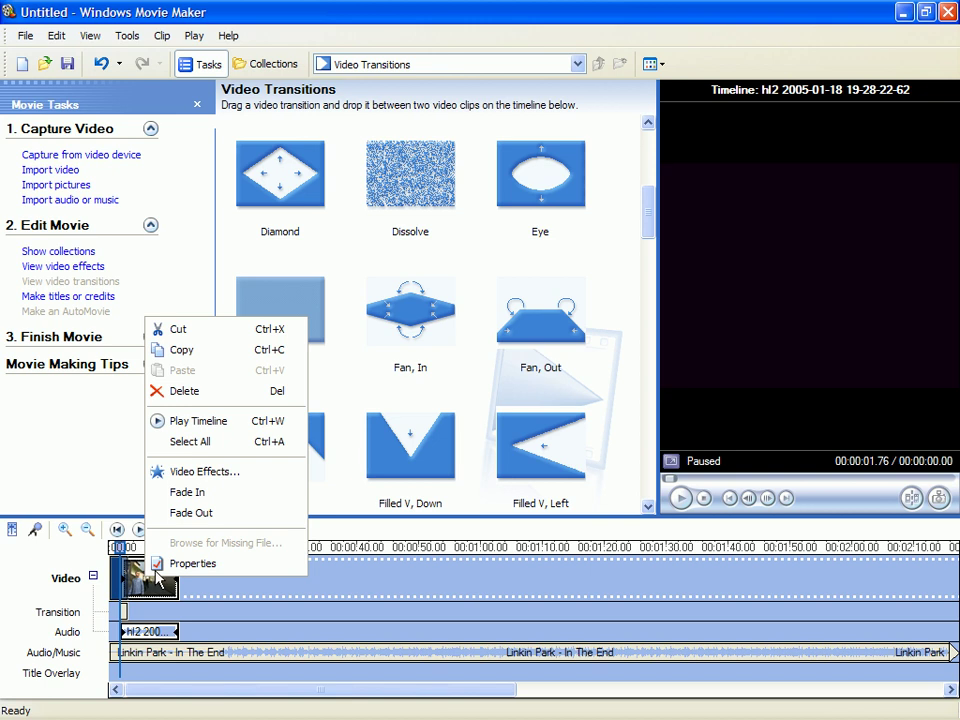
left_click(230, 480)
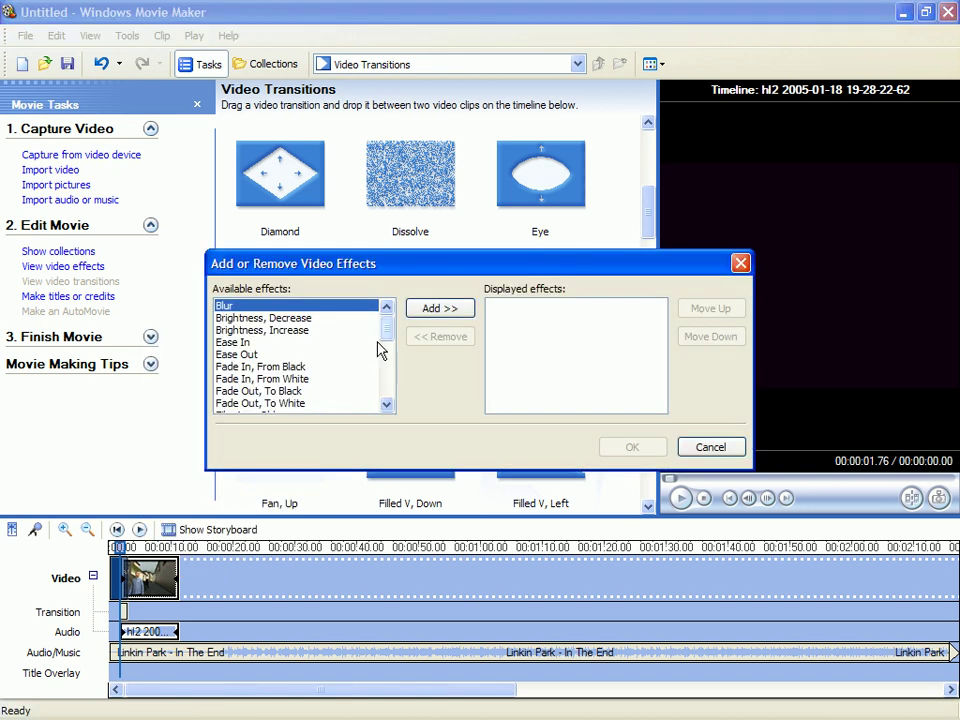
left_click_drag(390, 331, 382, 409)
left_click(700, 451)
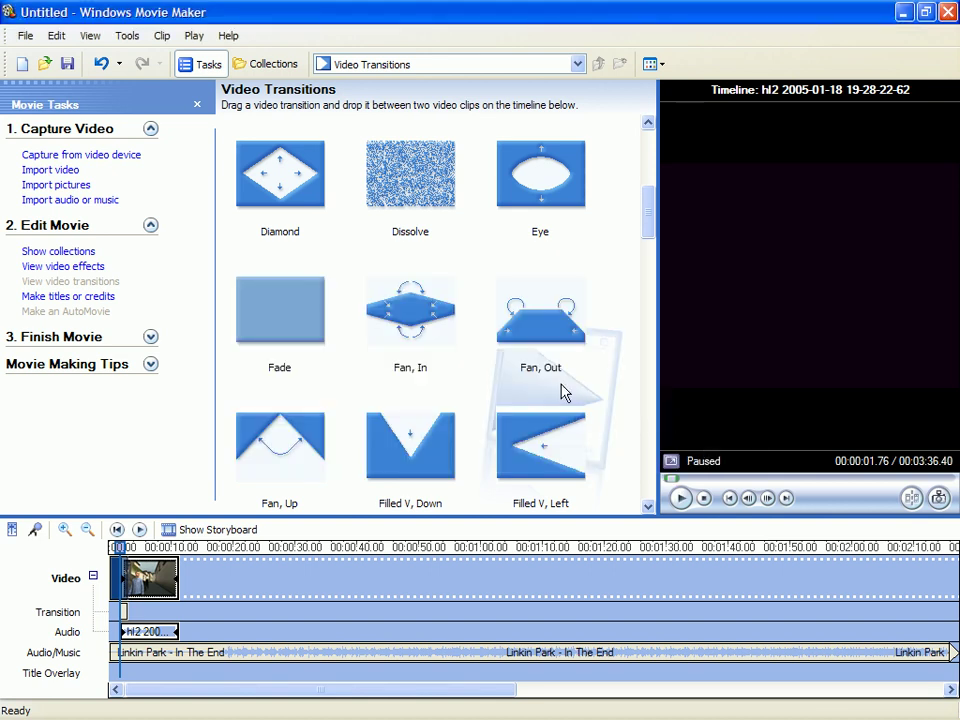
- Show the video effects collection, open the hl2 clip's video effects dialog and add the Blur effect
left_click(84, 268)
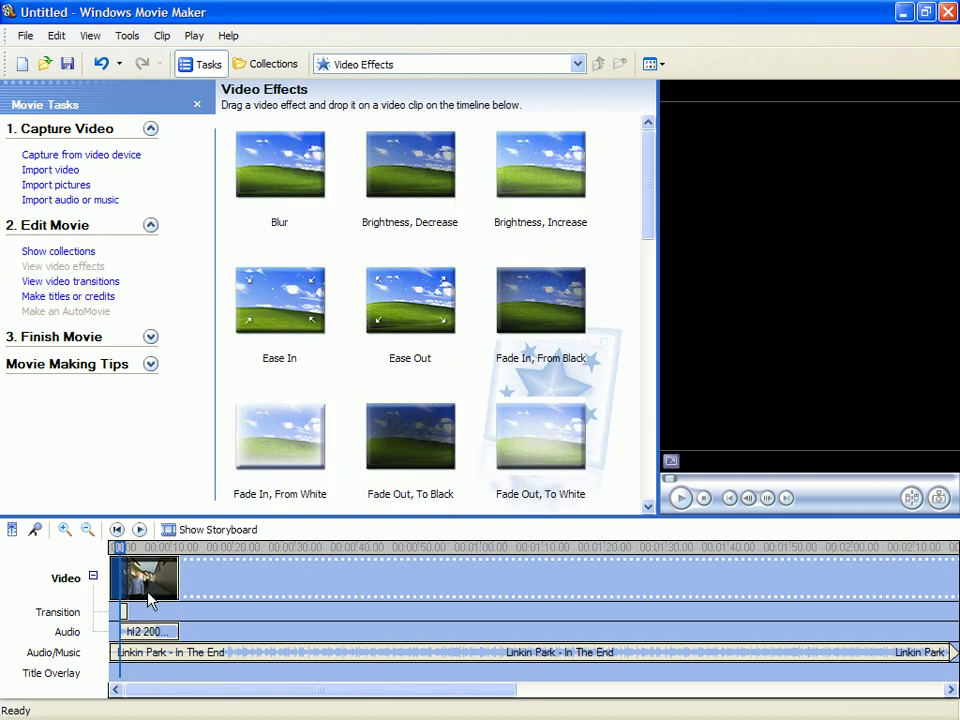
left_click_drag(653, 188, 646, 468)
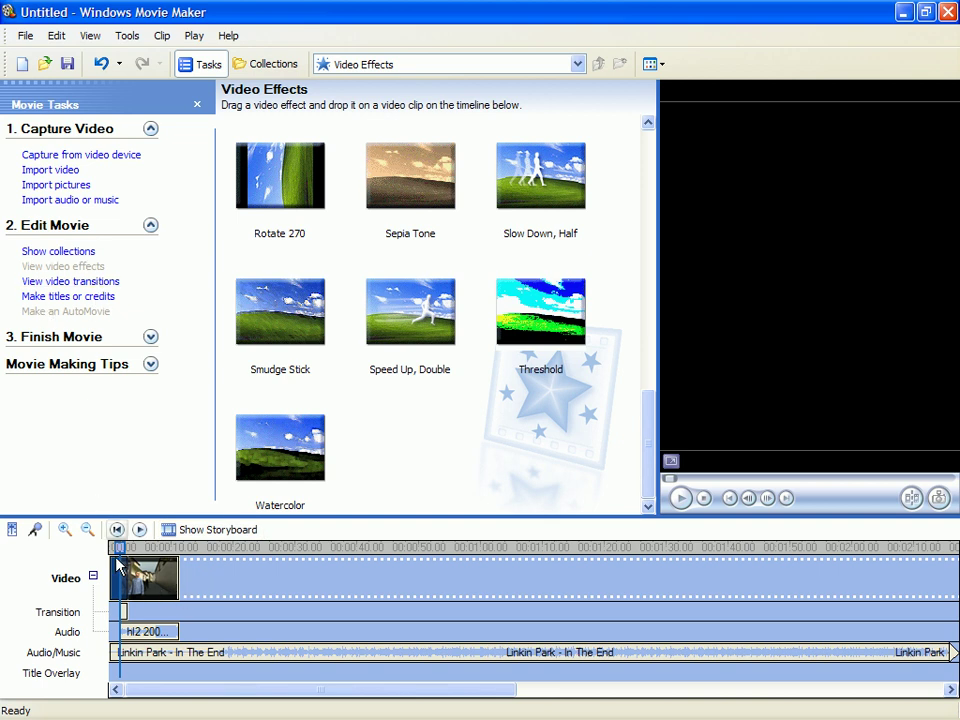
right_click(165, 577)
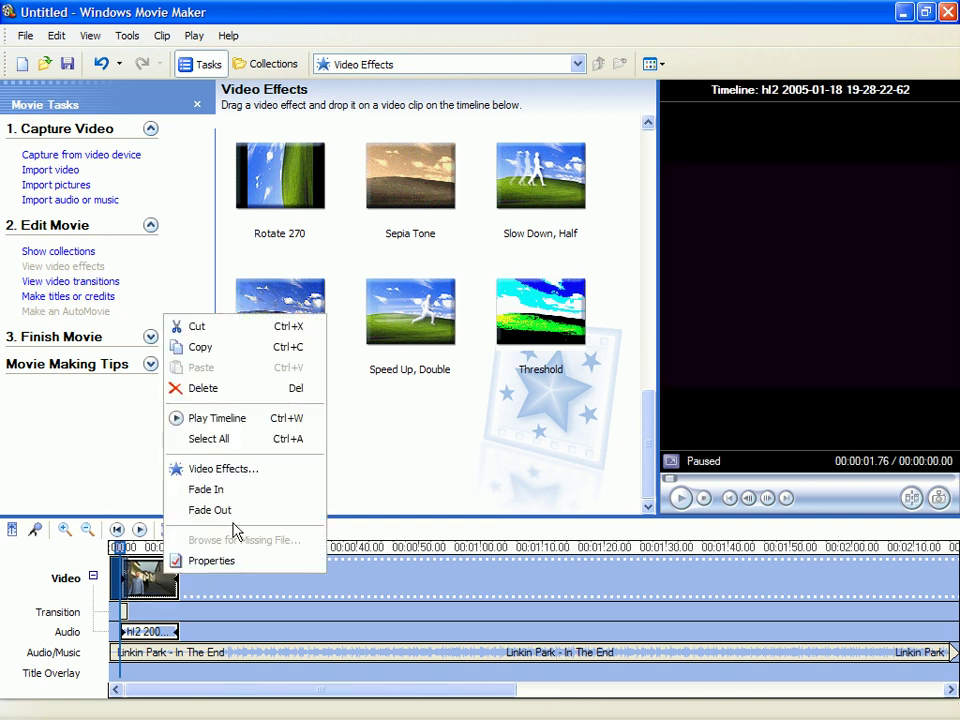
left_click(224, 468)
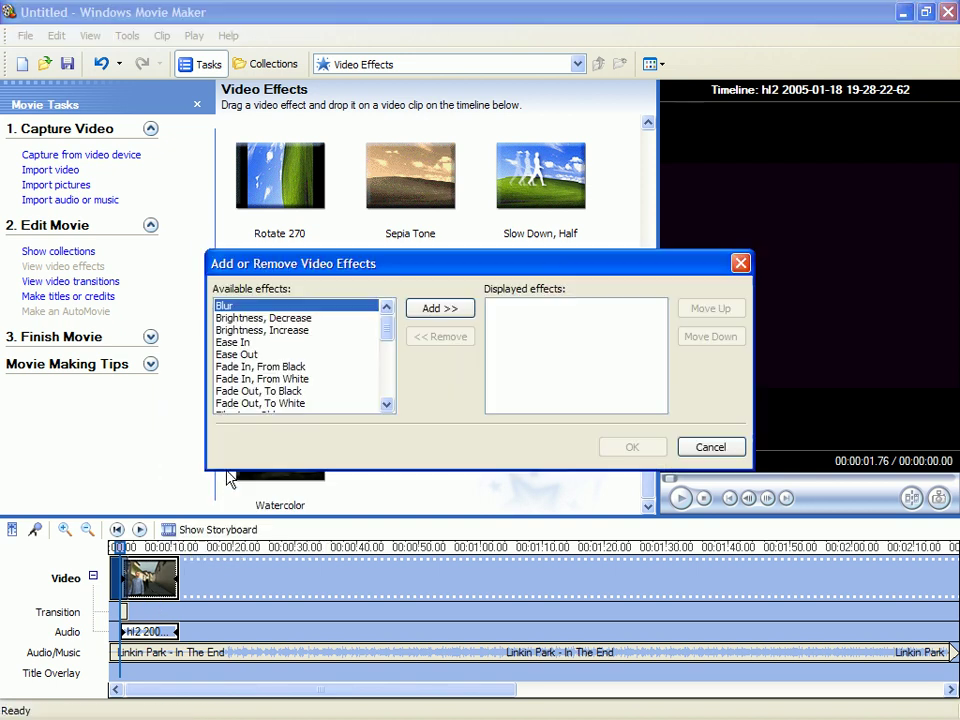
left_click(386, 366)
left_click_drag(381, 361, 392, 322)
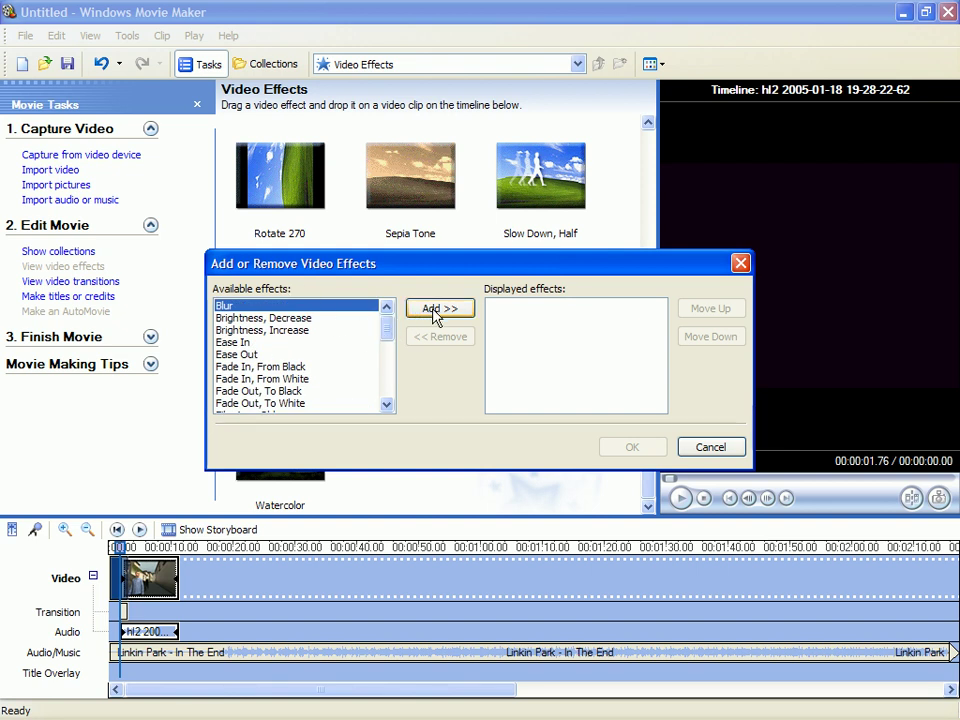
left_click(432, 313)
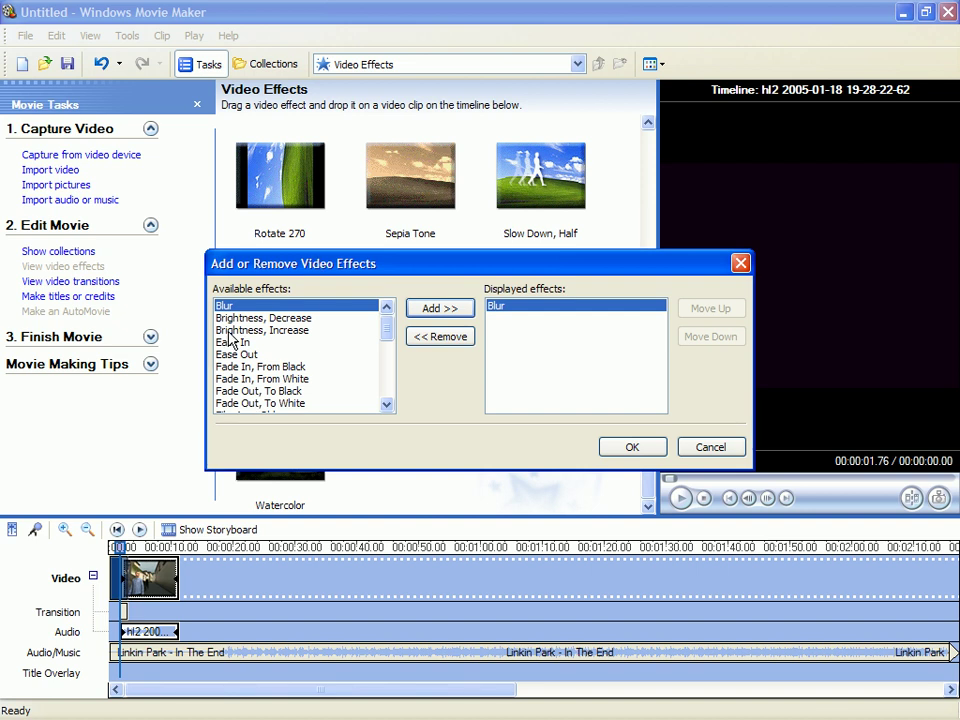
- Look through the available video effects, comparing Film Age, Old, Film Age, Older and Film Age, Oldest
left_click(370, 342)
mouse_move(383, 345)
left_mouse_down()
mouse_move(386, 358)
mouse_move(377, 334)
mouse_move(385, 348)
left_mouse_up()
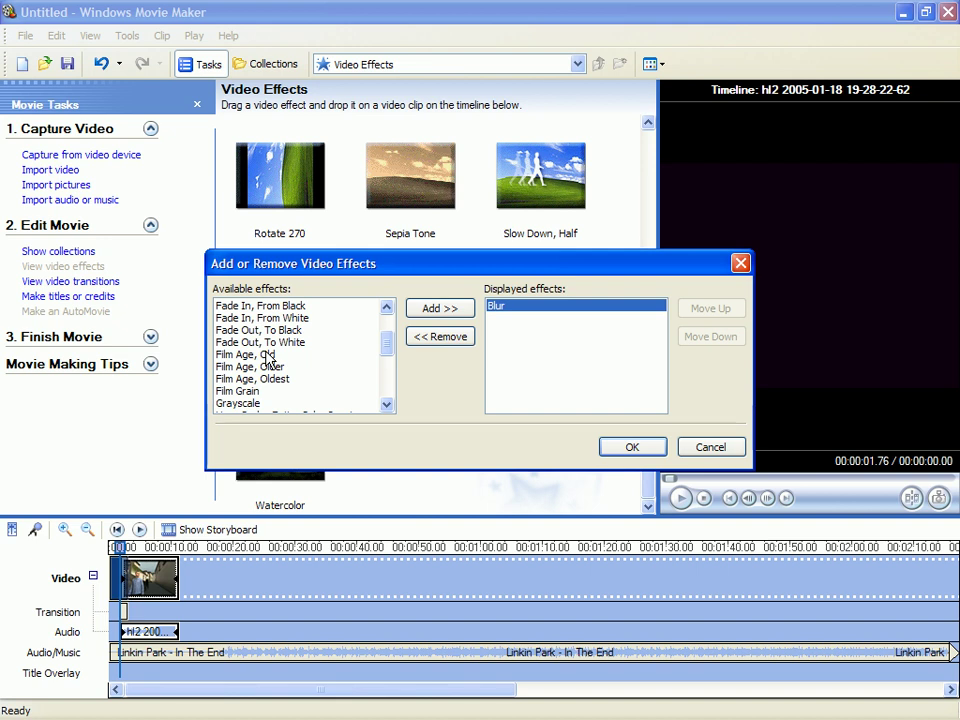
left_click(268, 356)
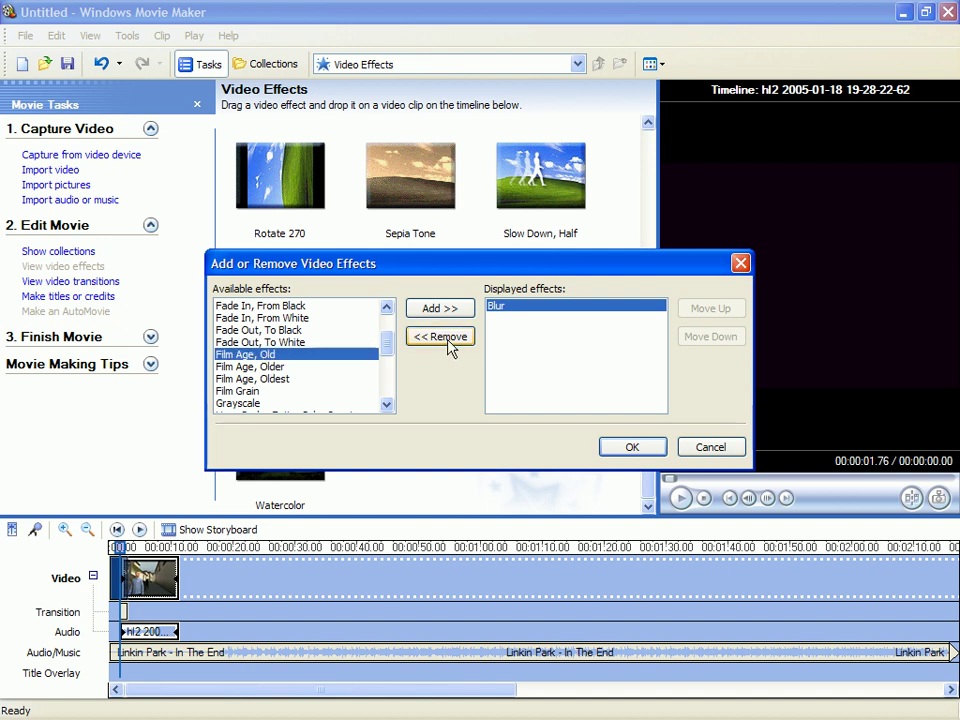
left_click(276, 367)
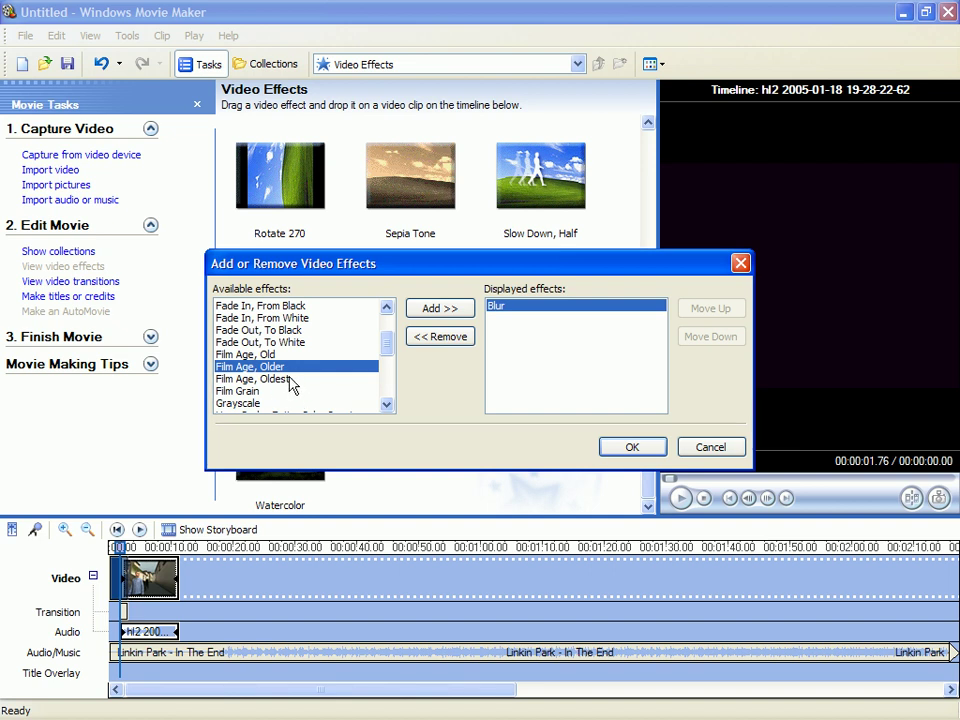
left_click(287, 354)
left_click(288, 380)
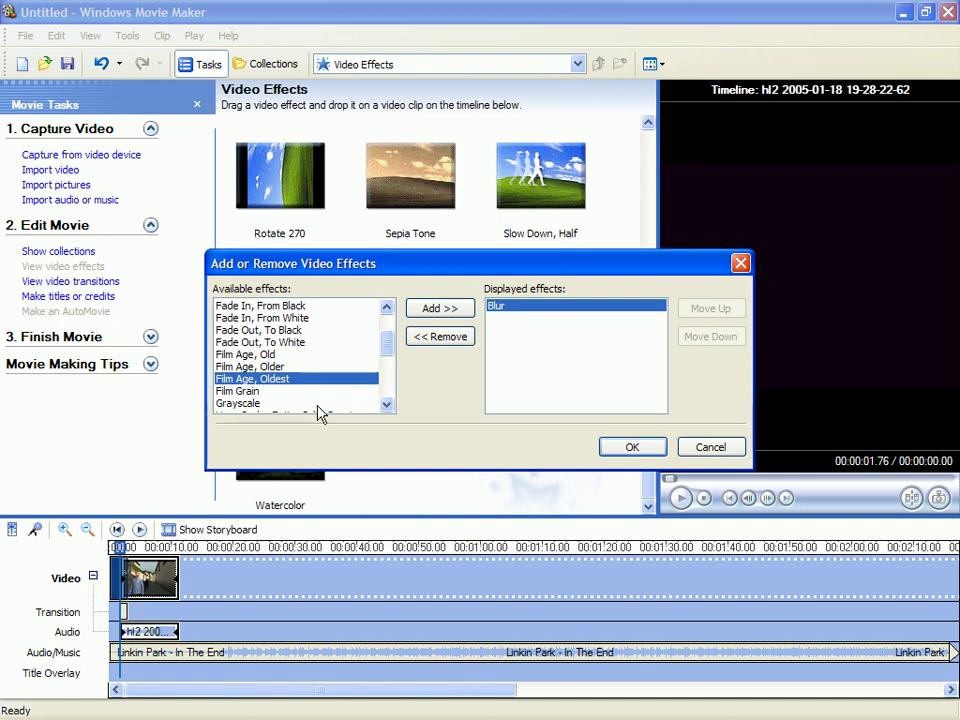
left_click(281, 368)
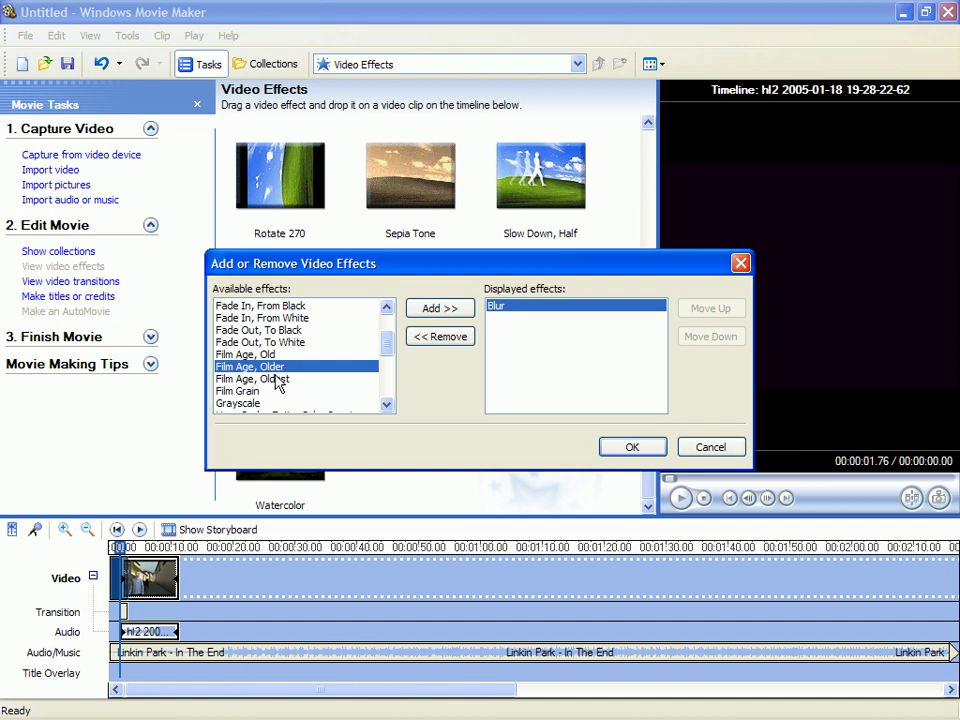
left_click(295, 355)
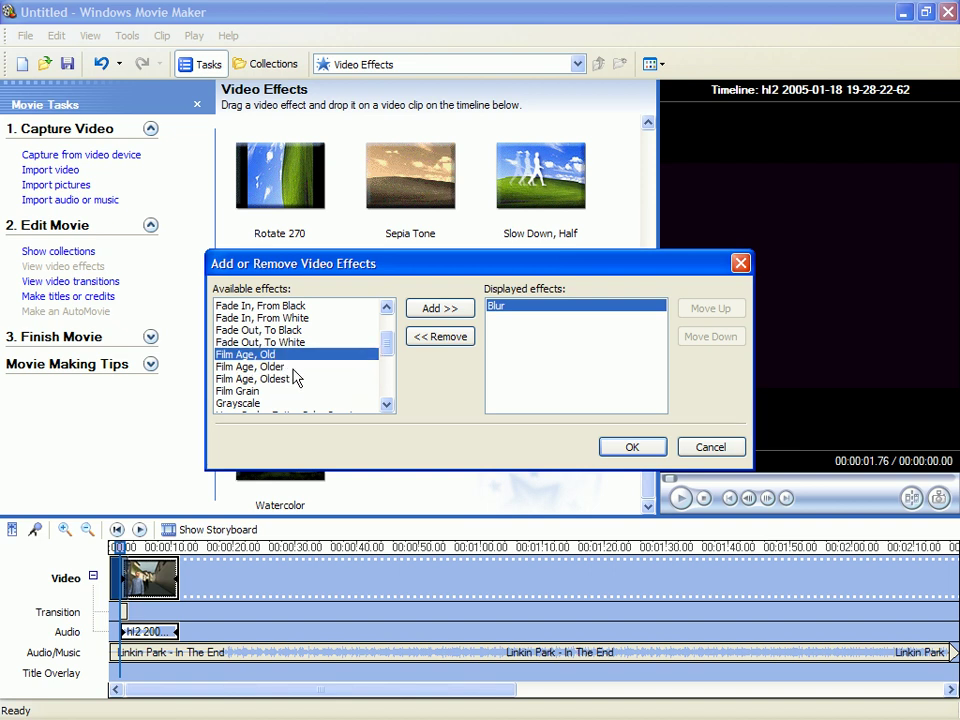
left_click(293, 379)
left_click(294, 368)
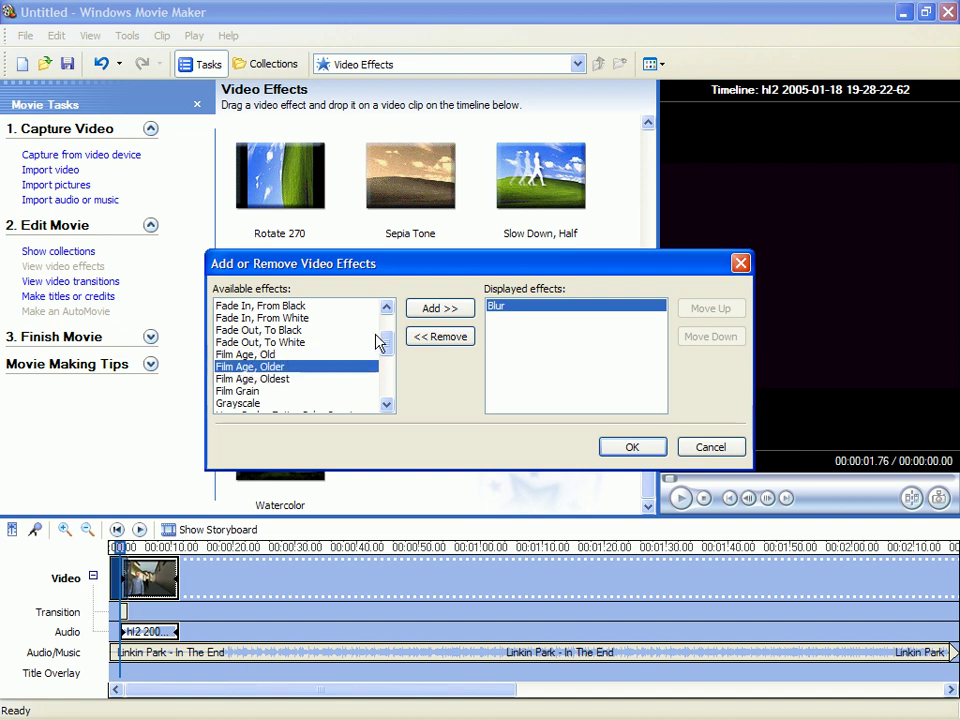
mouse_move(386, 346)
left_mouse_down()
mouse_move(392, 379)
mouse_move(384, 354)
left_mouse_up()
left_click(292, 353)
left_click(291, 347)
left_click(287, 355)
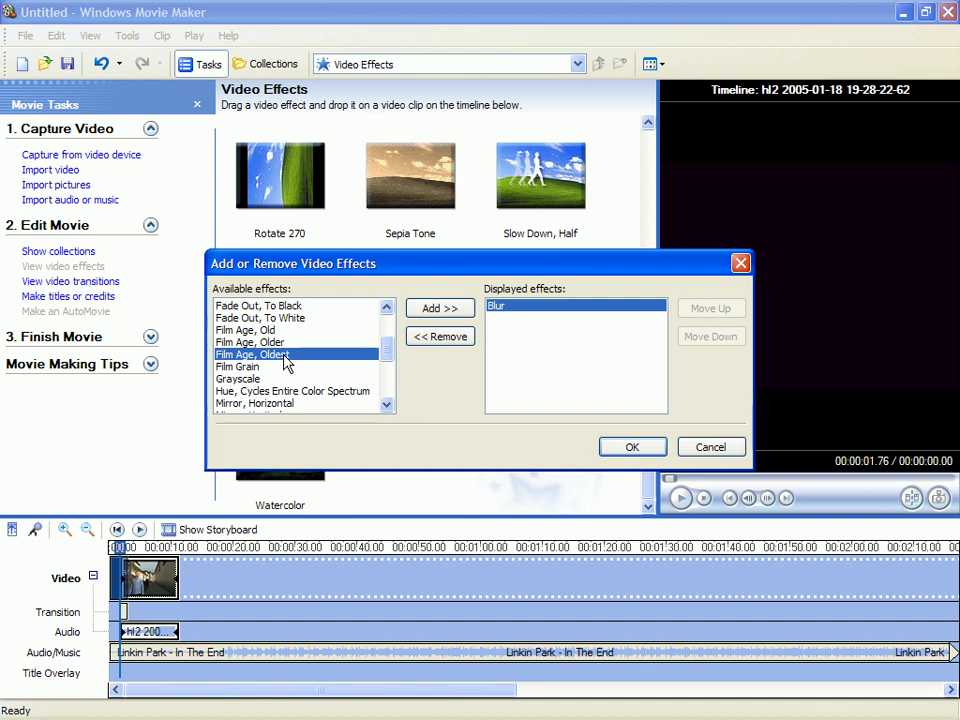
key("Up")
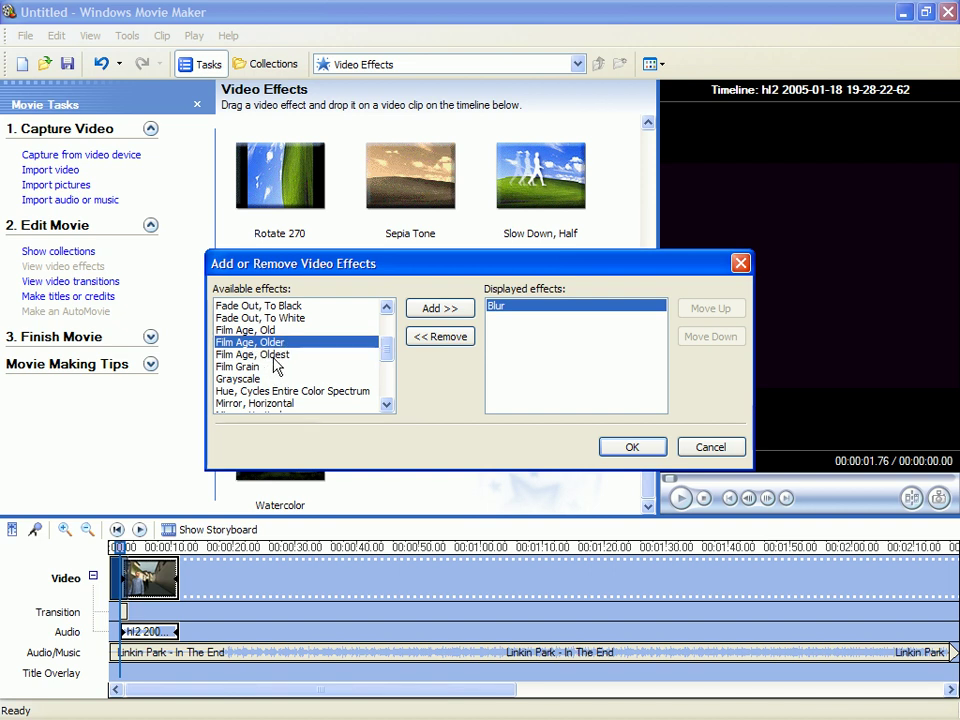
left_click(280, 355)
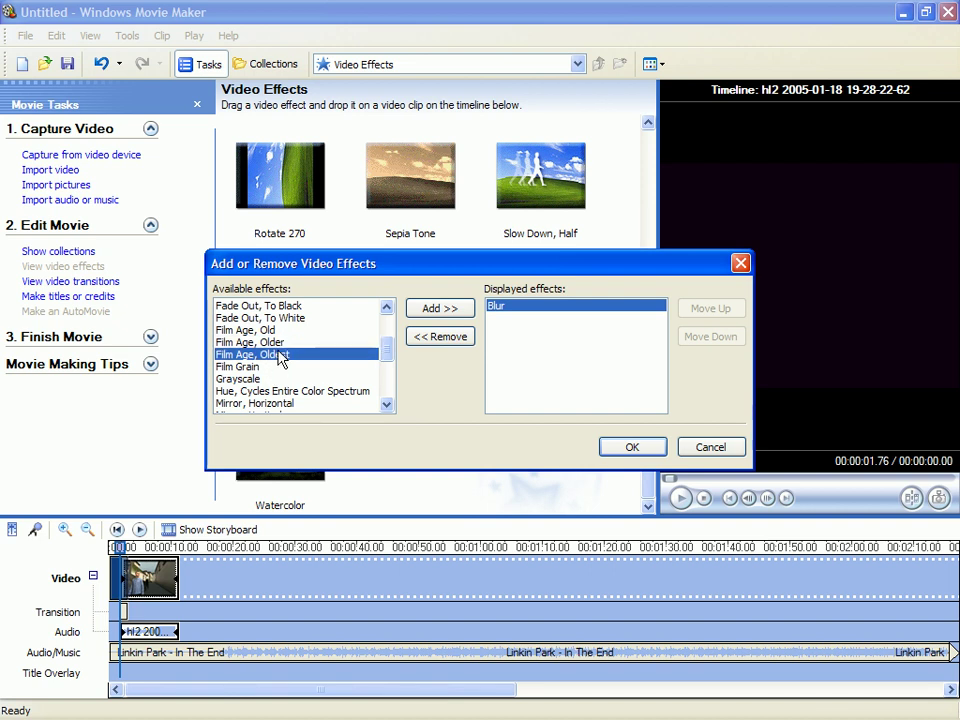
- Look through the remaining effects from Film Grain to Watercolor, then remove Blur from the hl2 clip and confirm the dialog
left_click_drag(388, 356, 388, 373)
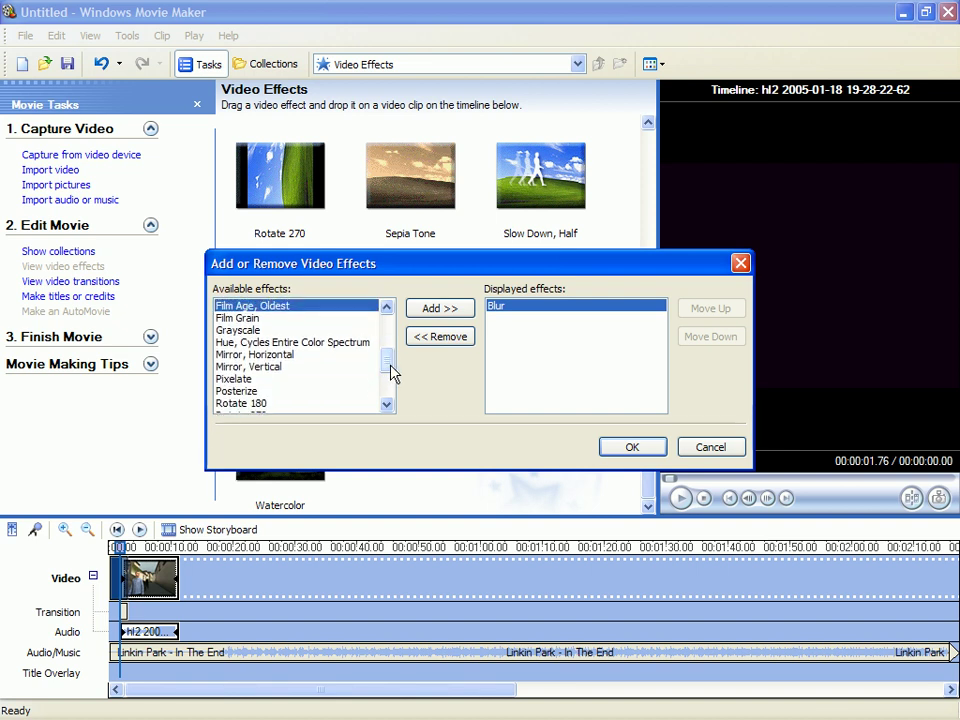
left_click(260, 318)
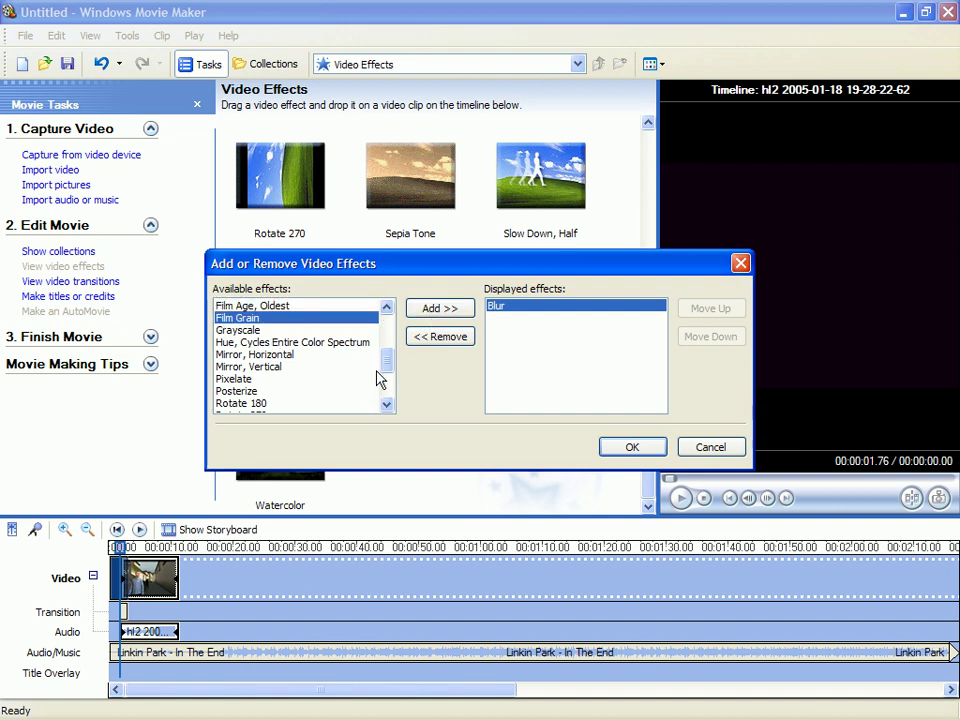
left_click_drag(386, 360, 335, 347)
mouse_move(390, 364)
left_mouse_down()
mouse_move(390, 385)
mouse_move(387, 371)
left_mouse_up()
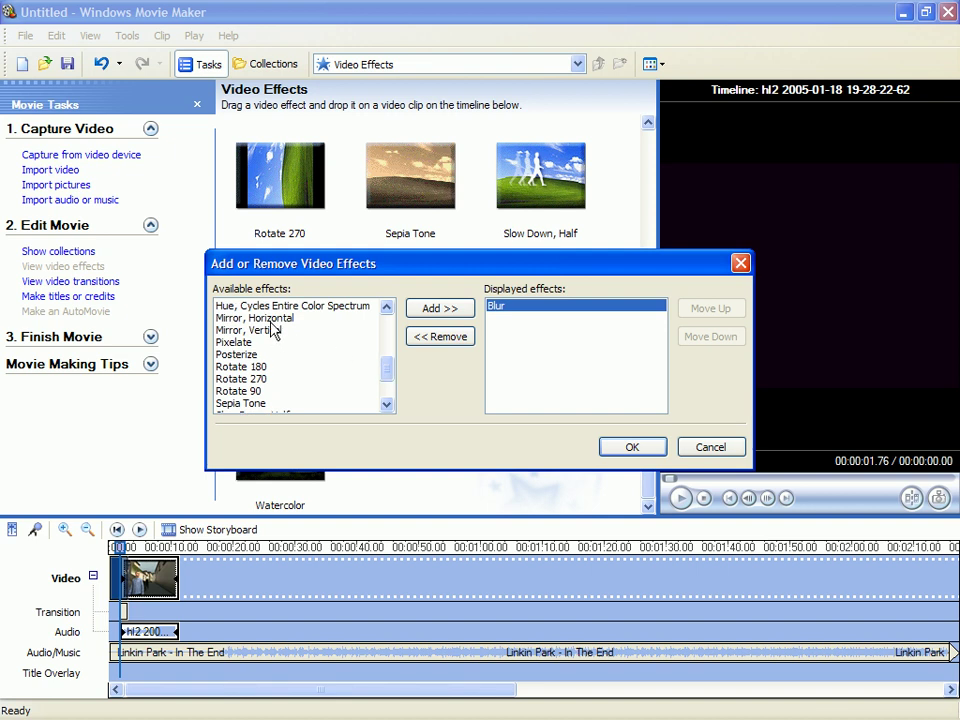
scroll(372, 377, "down", 2)
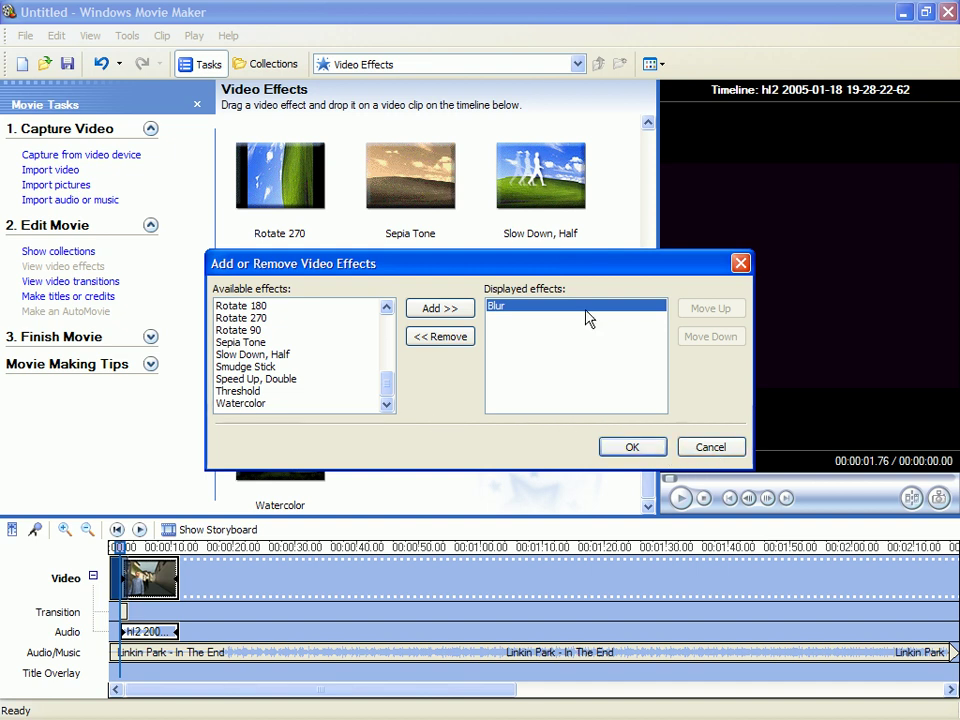
left_click(433, 336)
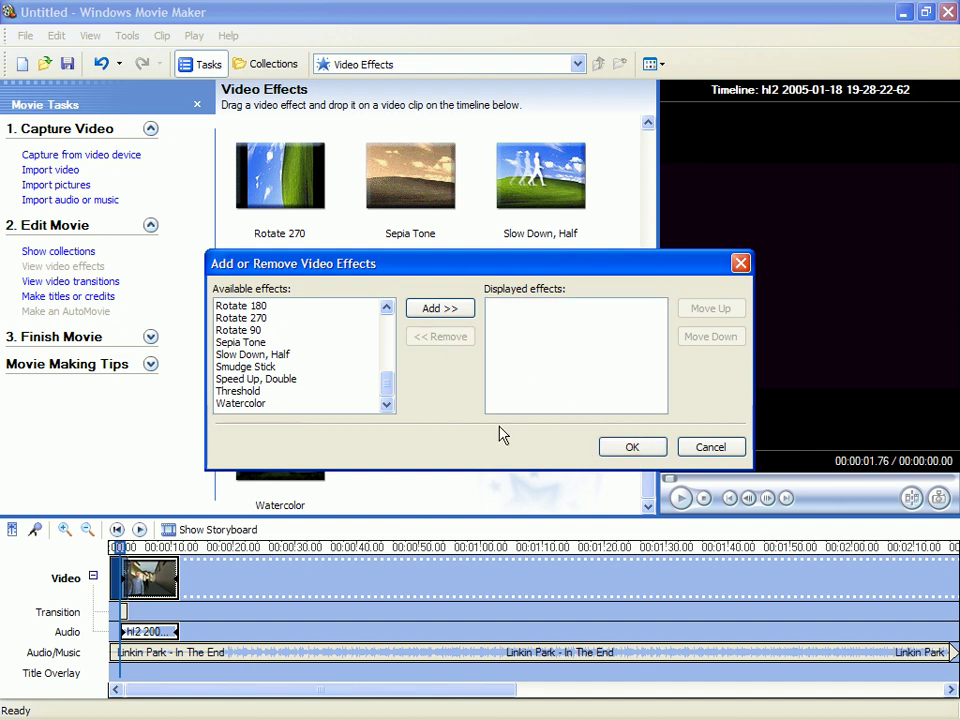
left_click(630, 447)
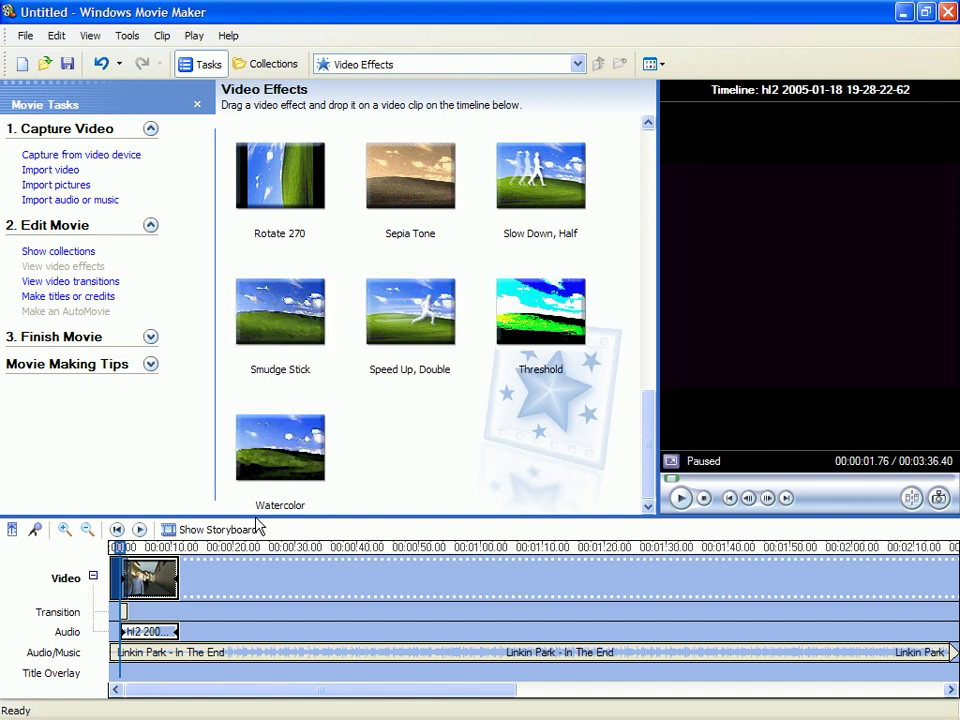
- Trim the end of the hl2 clip on the timeline to about 00:00:06.00
left_click_drag(178, 578, 134, 572)
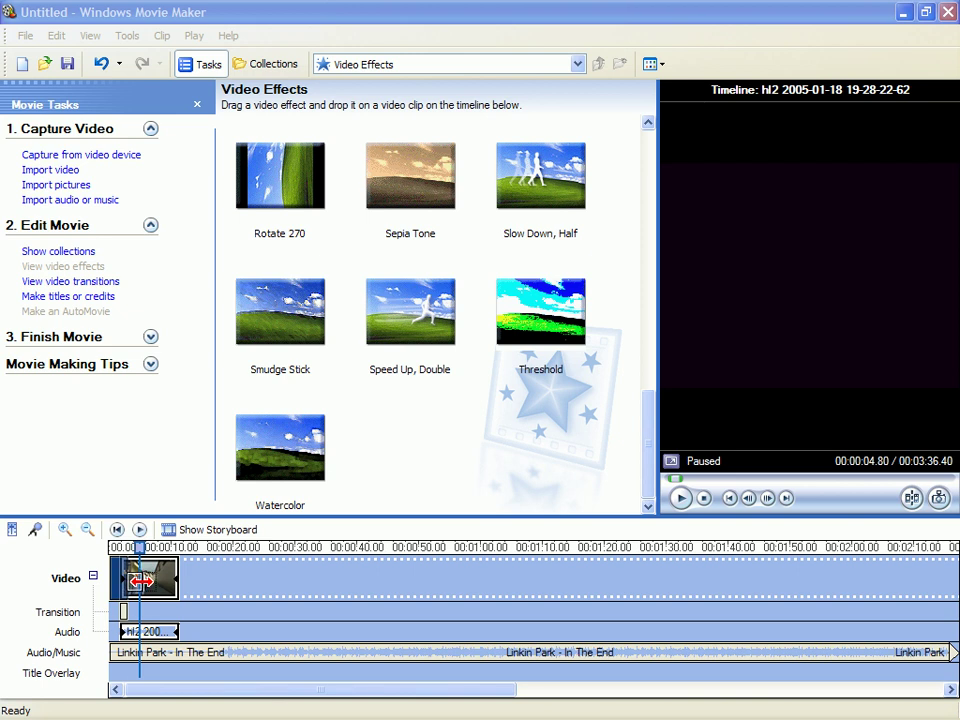
left_click_drag(141, 580, 145, 578)
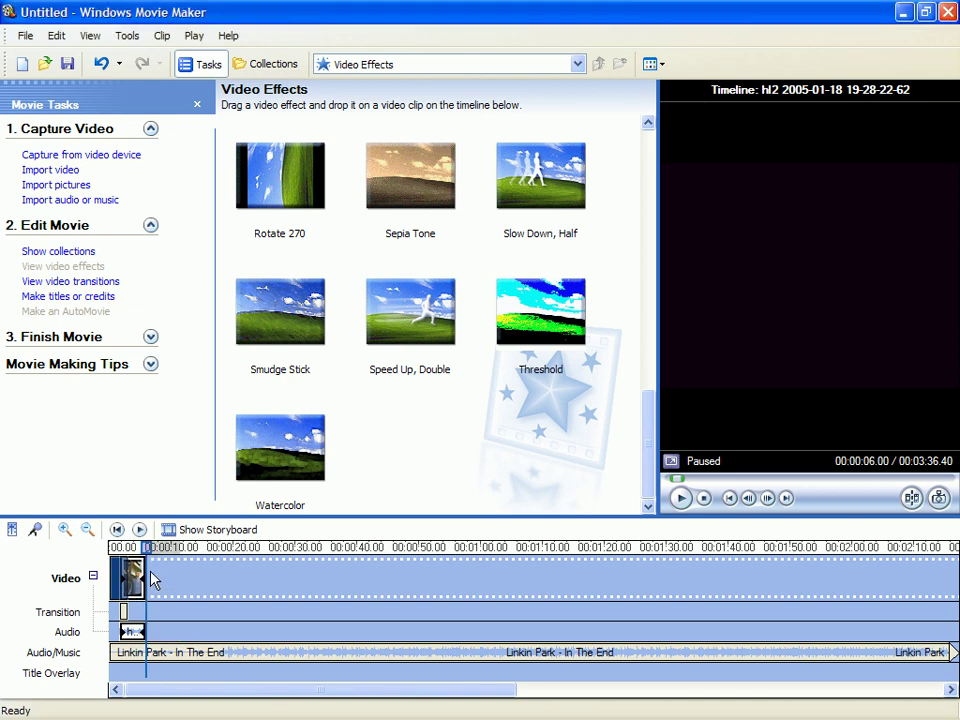
right_click(137, 580)
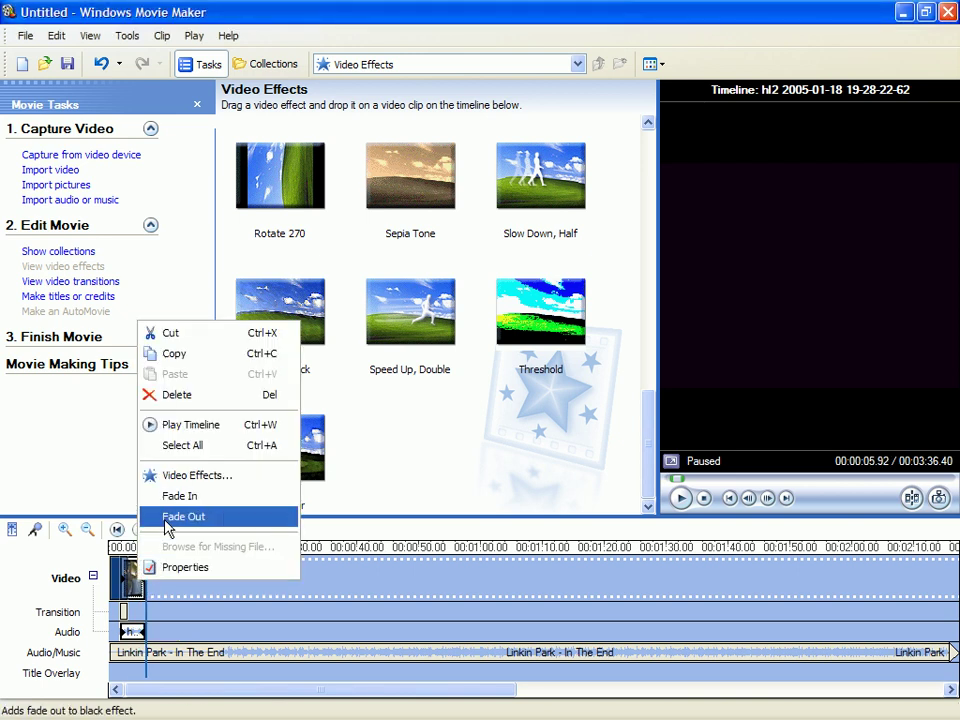
left_click(435, 466)
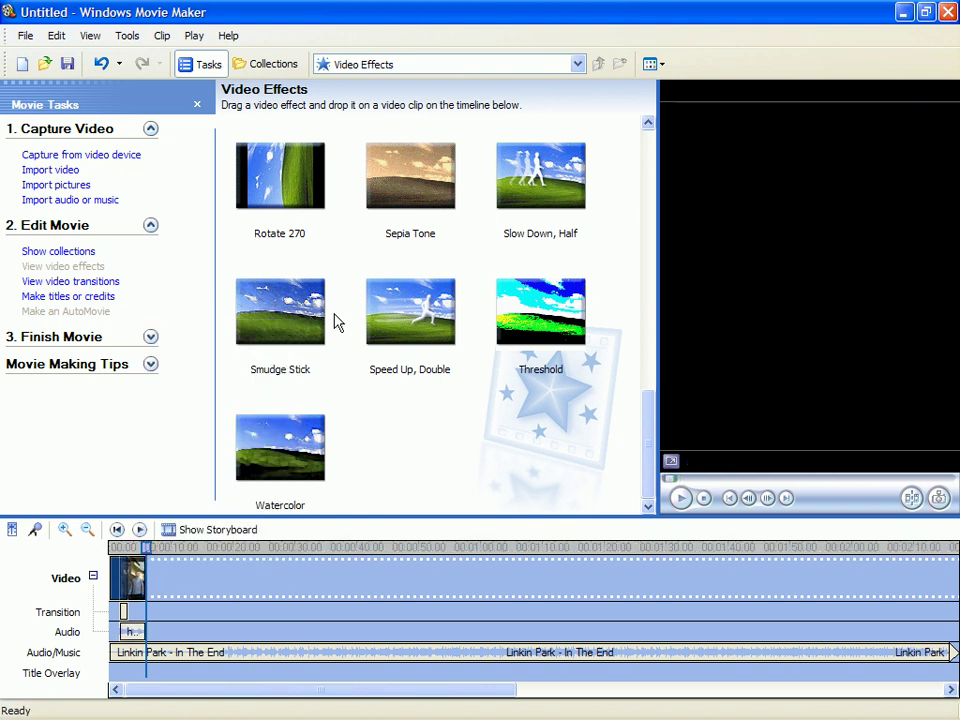
left_click(50, 169)
left_click(375, 706)
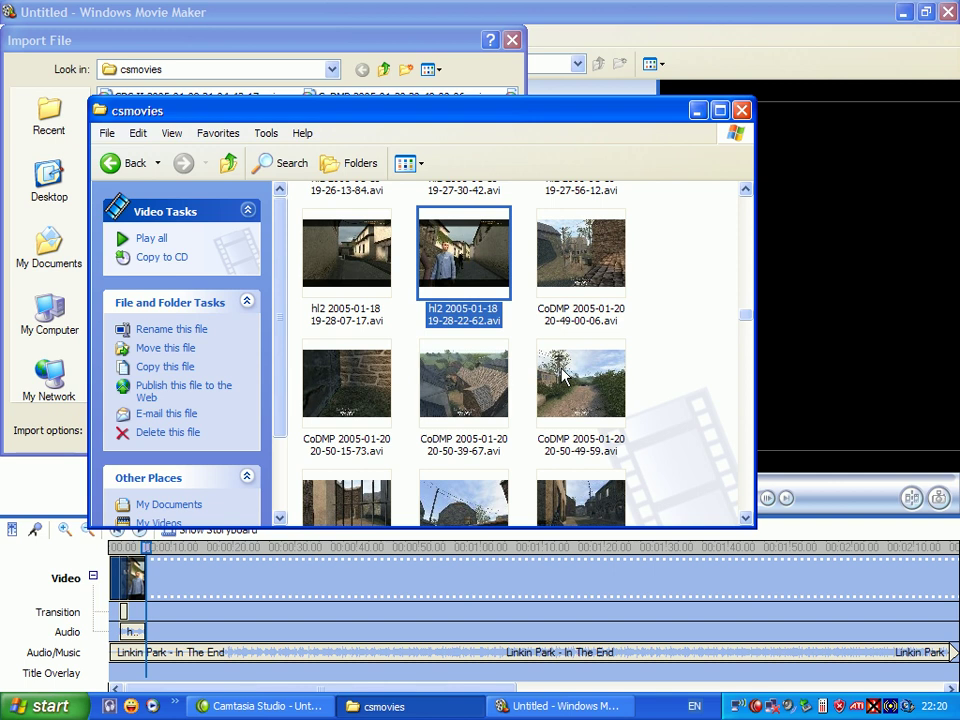
scroll(563, 375, "down", 5)
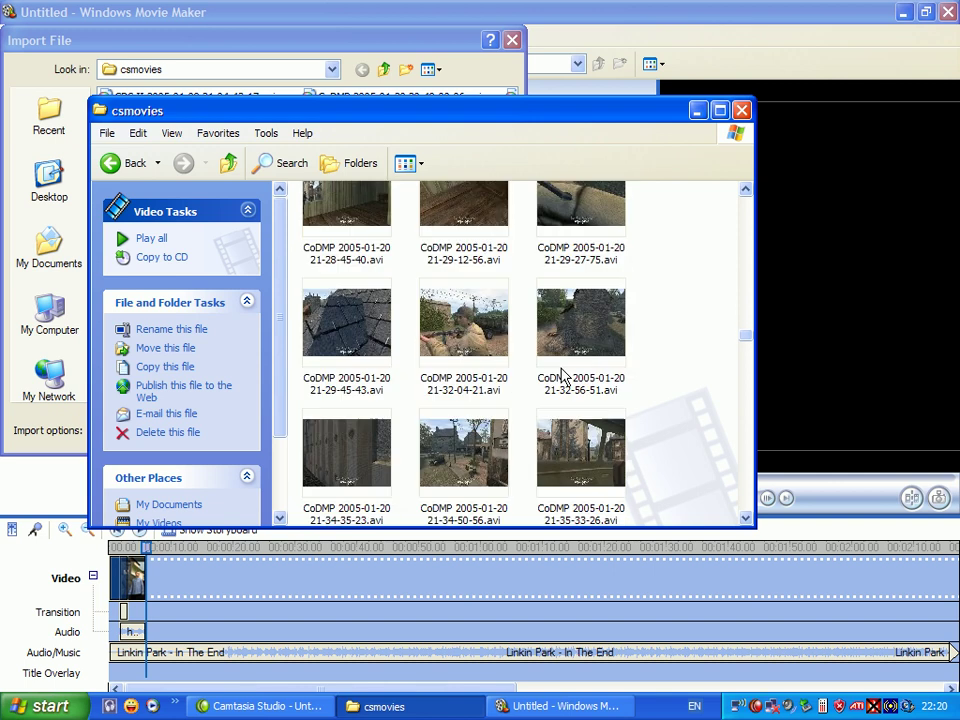
double_click(480, 358)
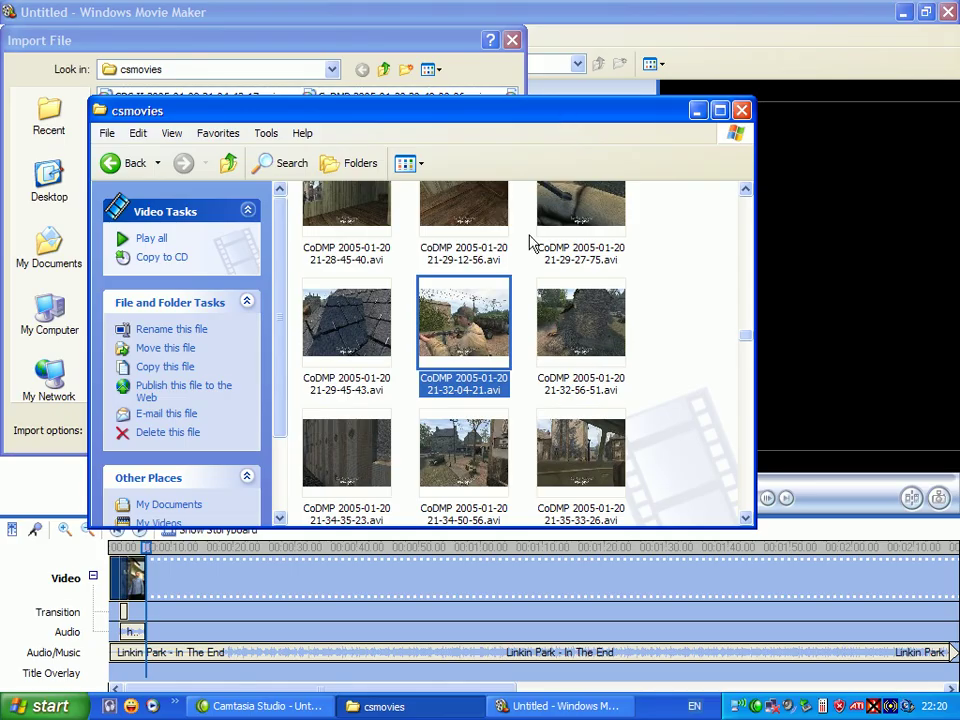
right_click(498, 285)
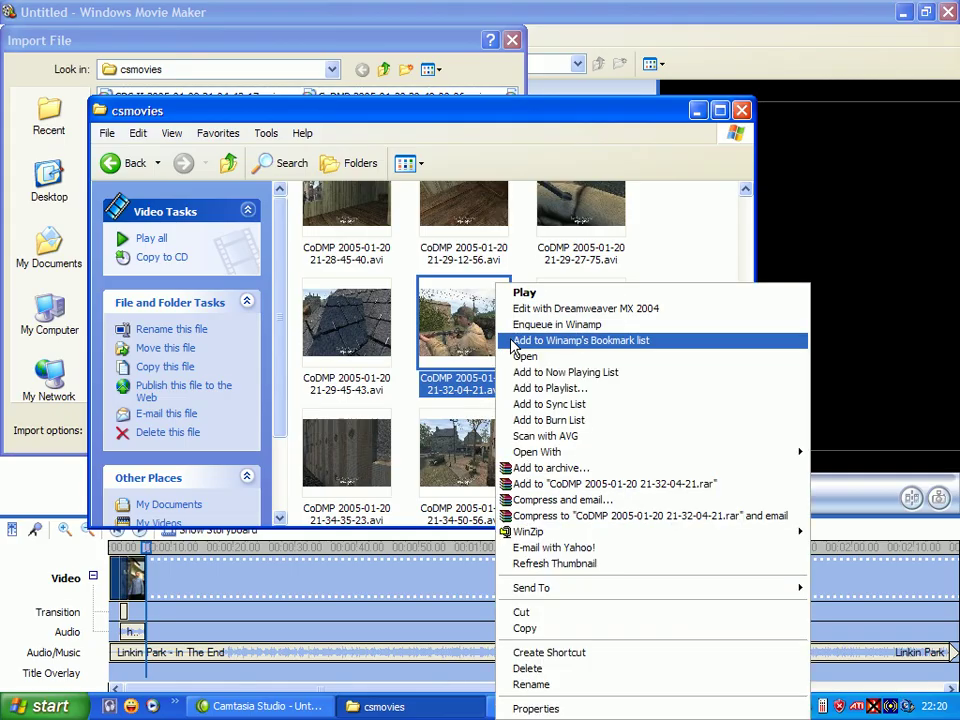
left_click(590, 686)
key("ctrl+c")
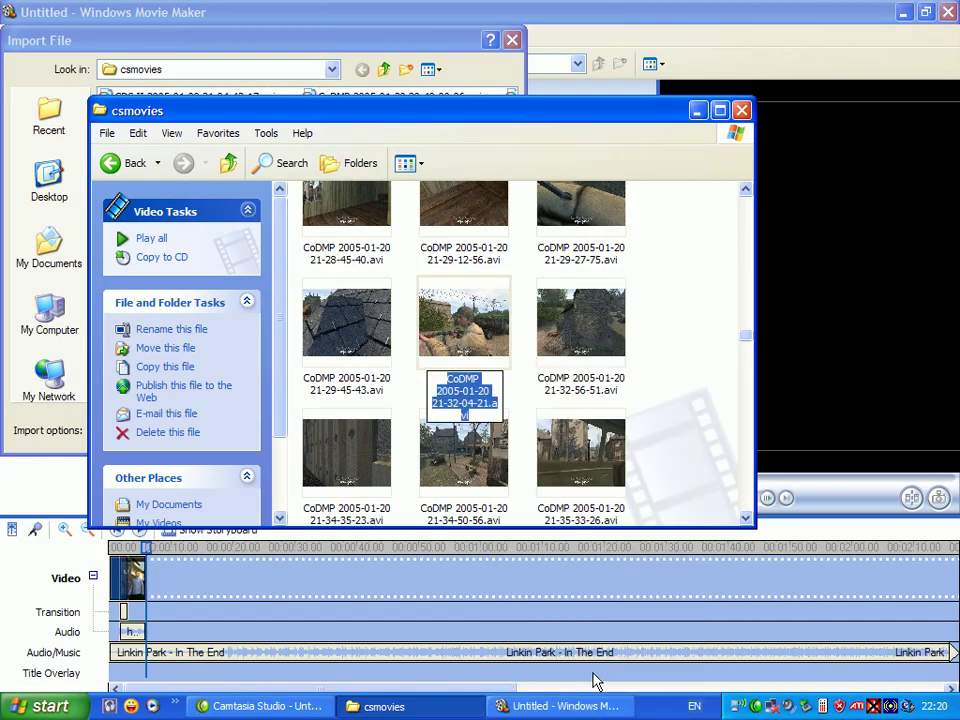
left_click(302, 41)
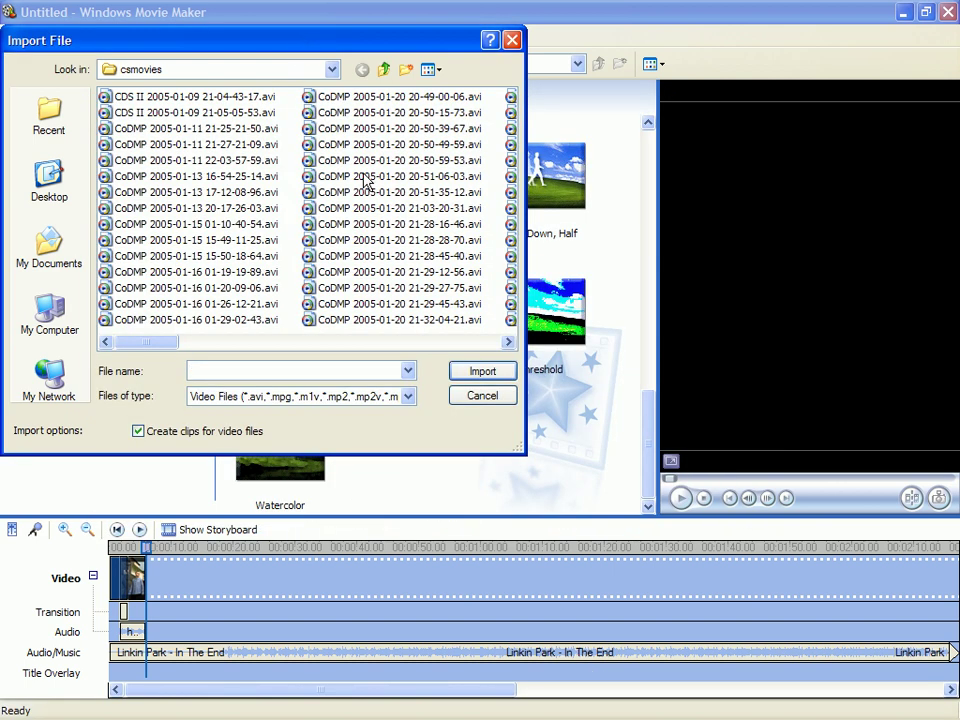
key("ctrl+v")
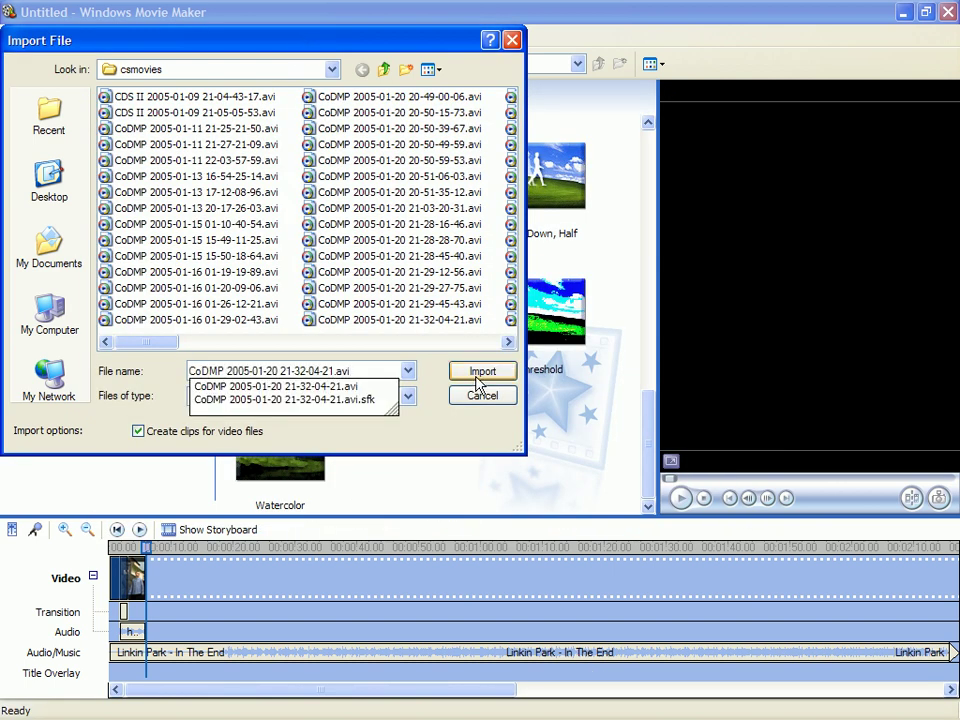
left_click(477, 378)
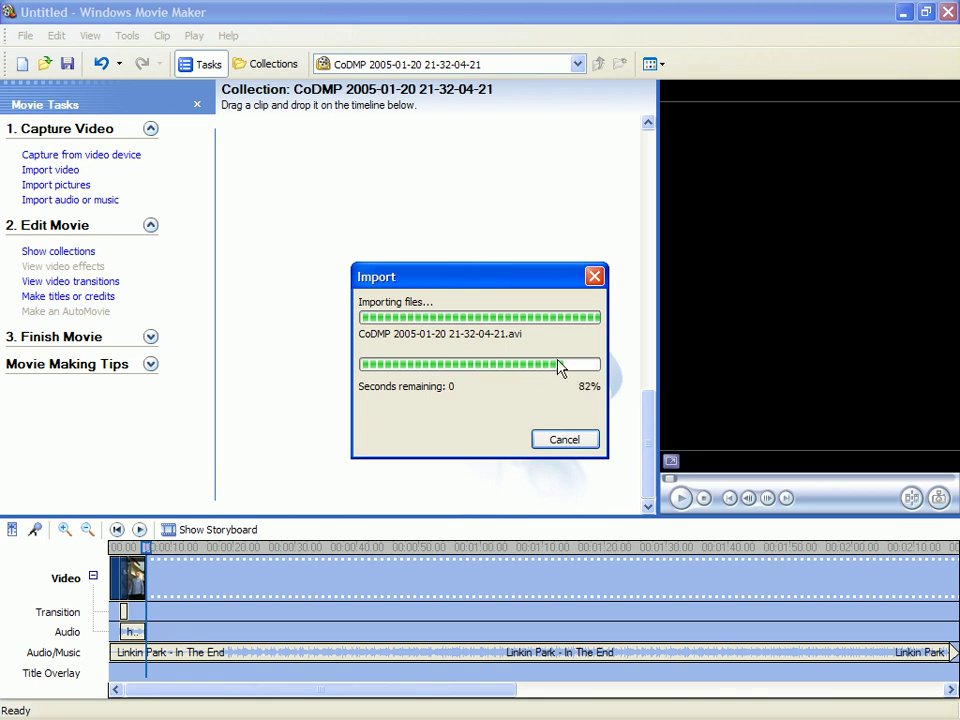
left_click_drag(297, 152, 223, 563)
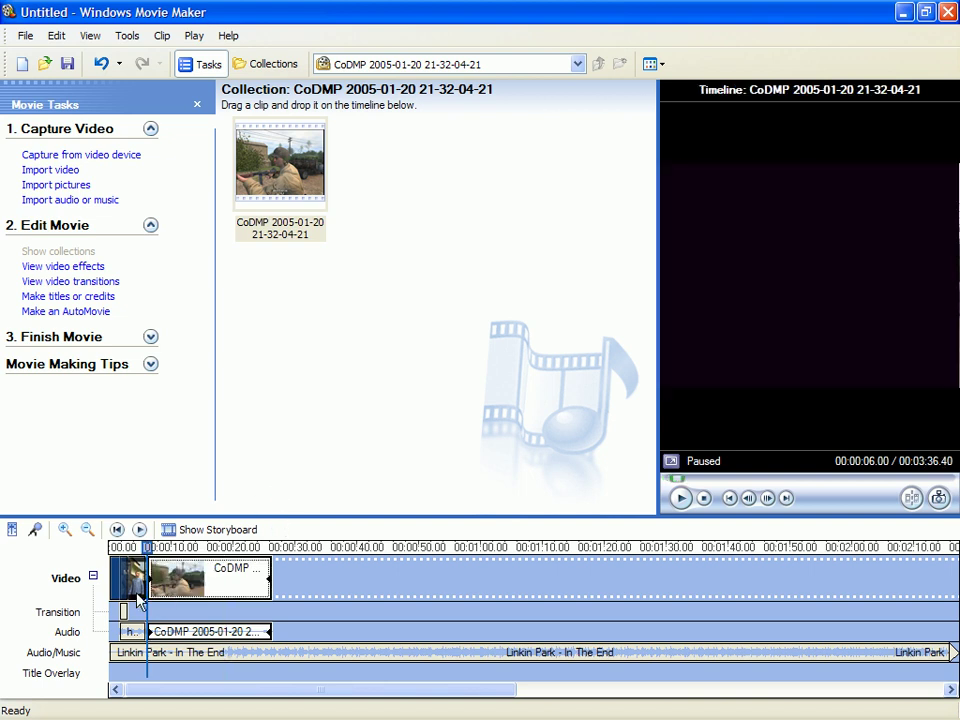
- Apply a fade out to the hl2 clip and a fade in to the CoDMP clip
right_click(138, 598)
left_click(186, 530)
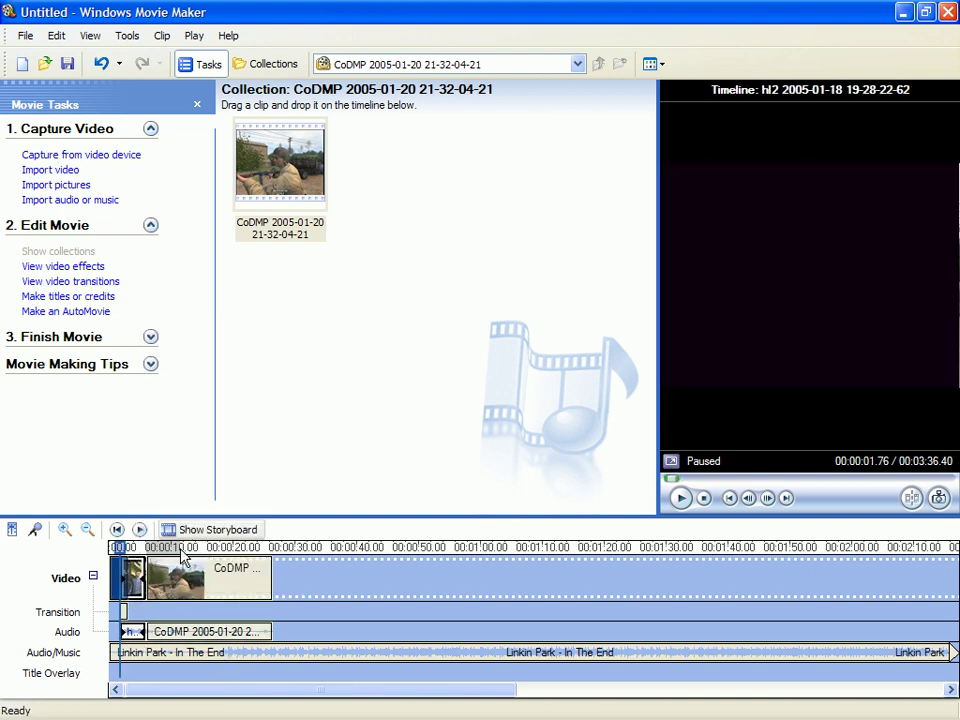
left_click(200, 575)
right_click(175, 588)
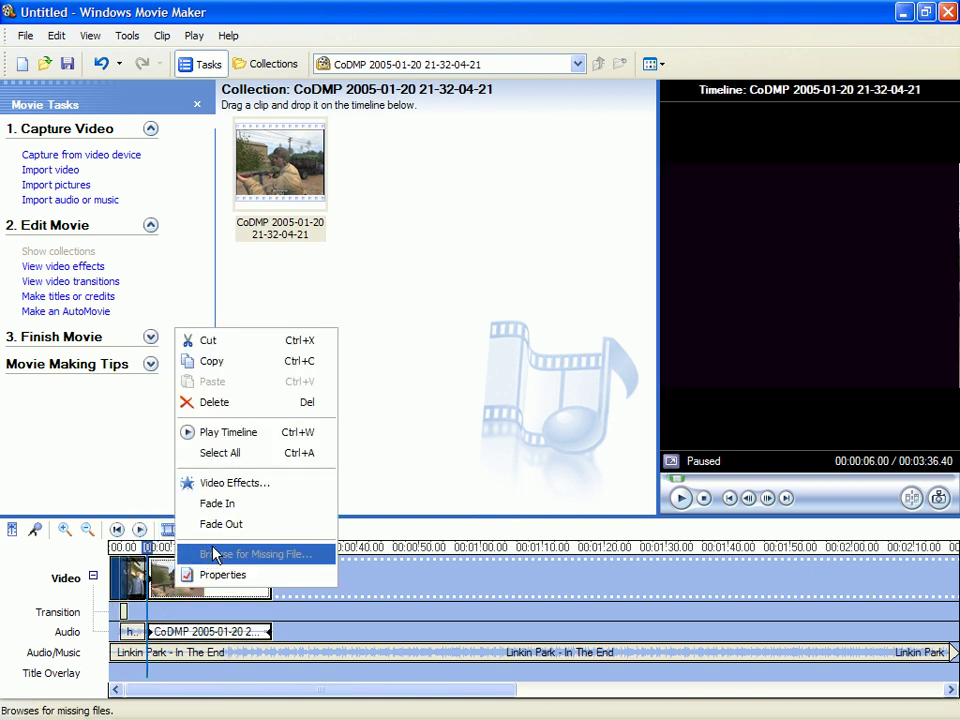
left_click(222, 505)
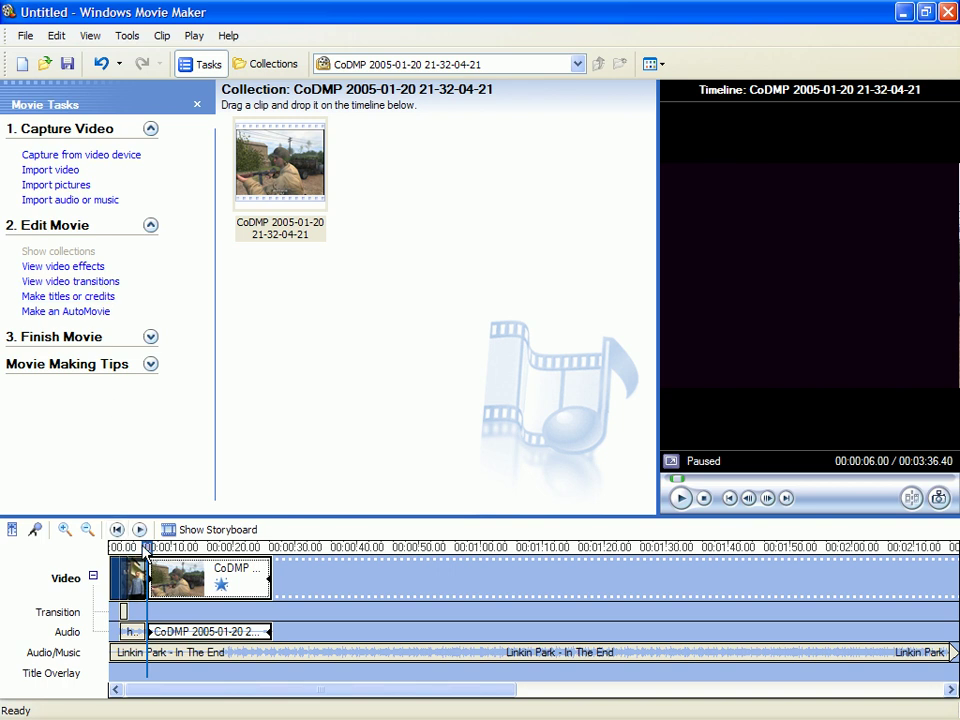
- Remove the fade out from the hl2 clip and the fade in from the CoDMP clip
left_click_drag(141, 547, 155, 549)
left_click(128, 576)
right_click(139, 581)
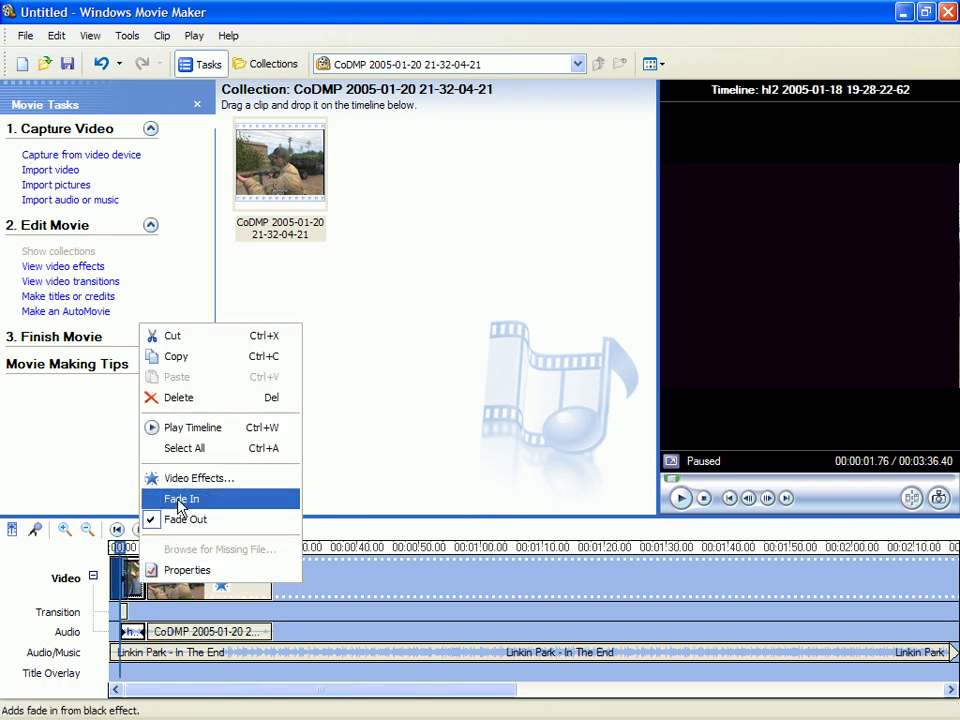
left_click(182, 519)
right_click(190, 597)
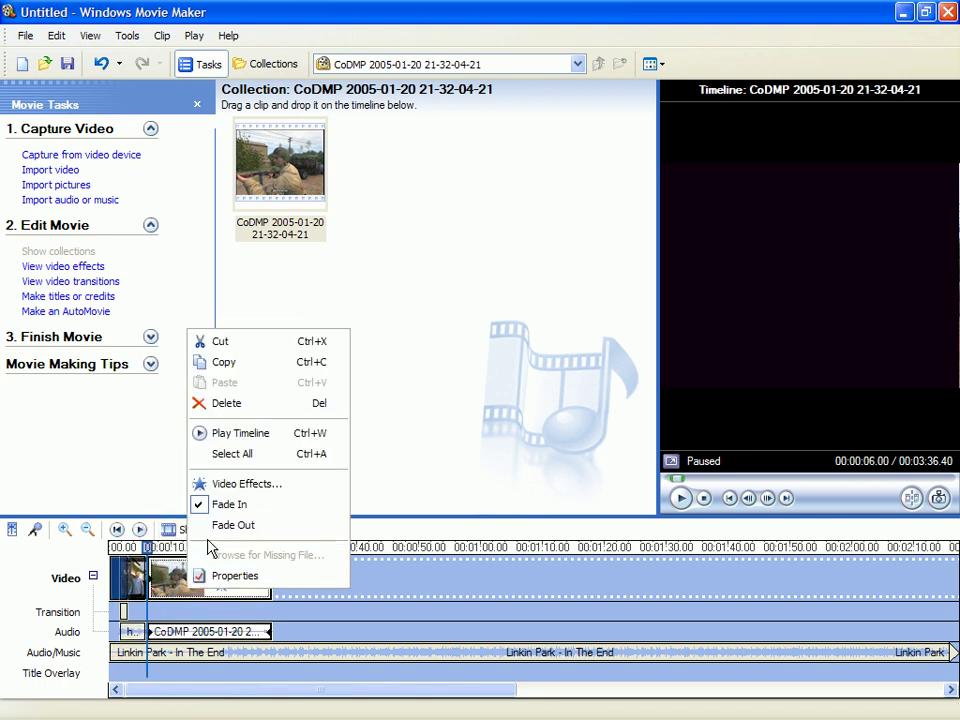
left_click(212, 505)
- Show the video transitions and trim the start of the CoDMP clip to about the 20.96 second mark on the timeline
left_click(110, 284)
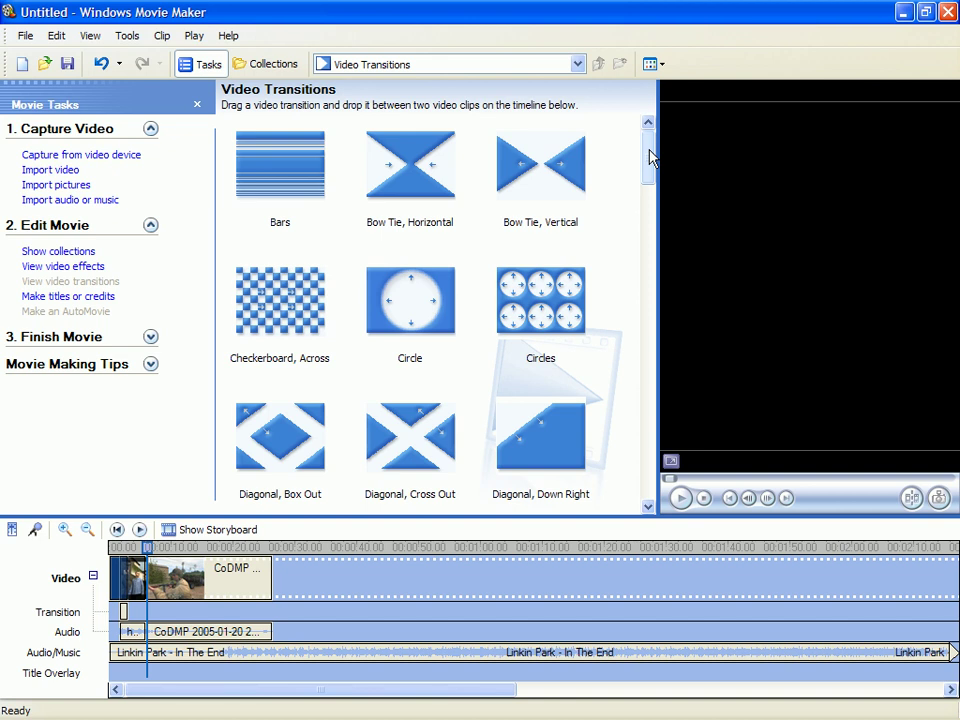
mouse_move(648, 162)
left_mouse_down()
mouse_move(643, 184)
mouse_move(645, 150)
left_mouse_up()
left_click(198, 590)
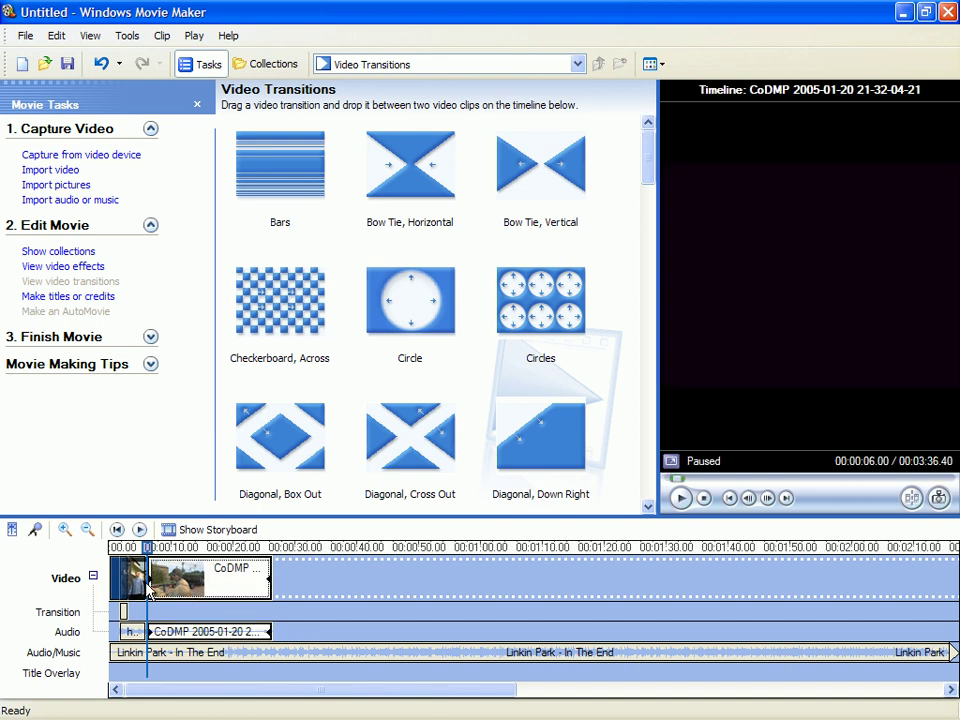
left_click(188, 578)
left_click_drag(193, 577, 242, 583)
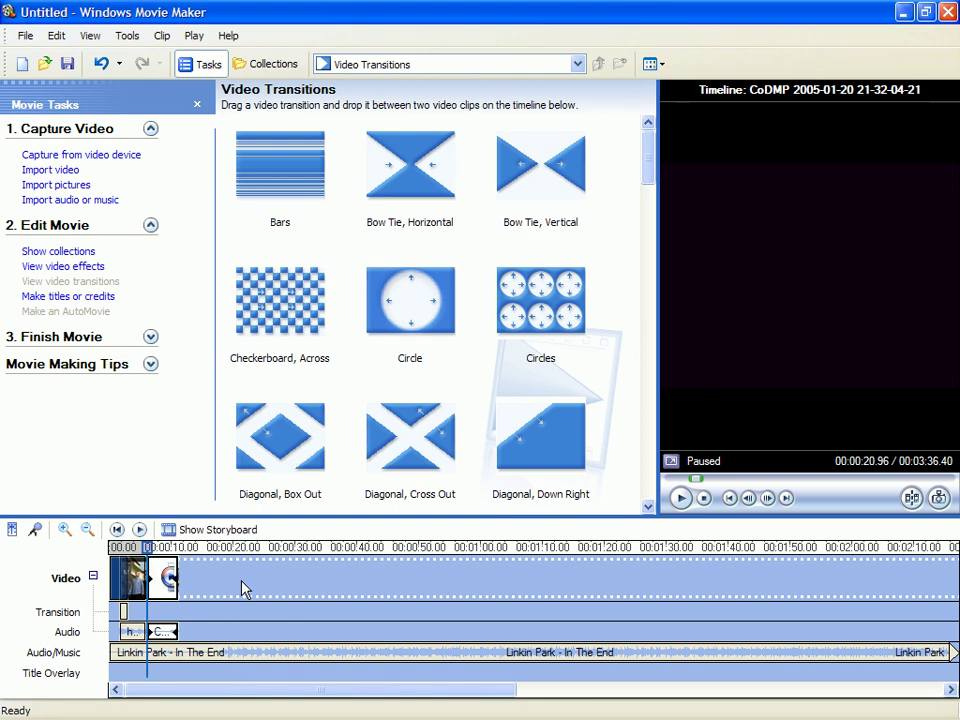
- Play the trimmed CoDMP clip, pause it and return the playhead to the cut between the two game clips
left_click(139, 530)
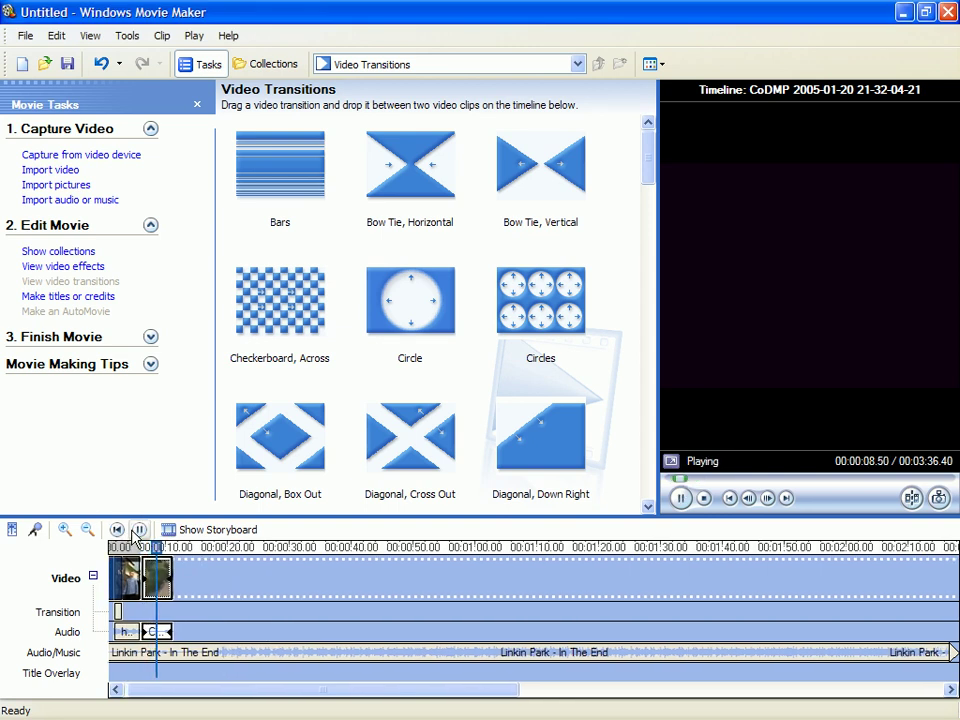
left_click(139, 530)
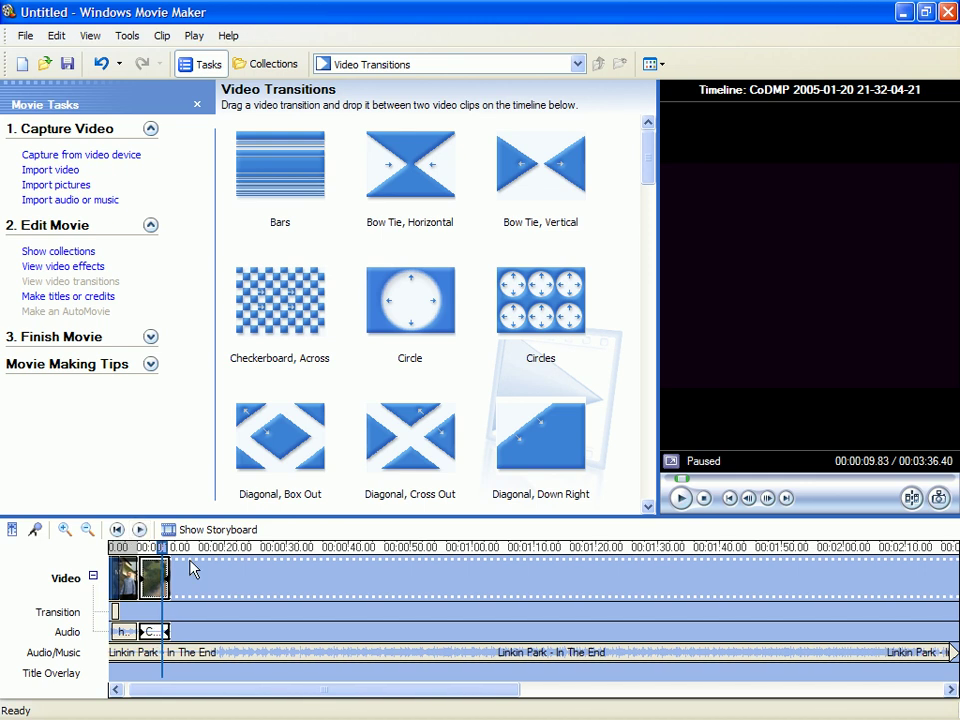
left_click(137, 548)
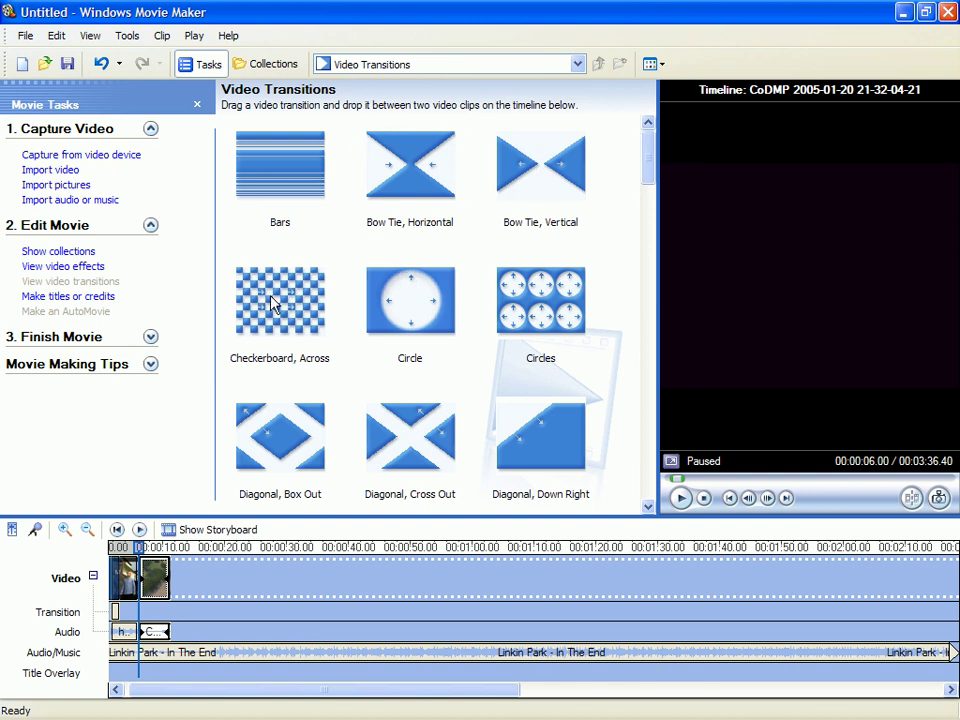
- Place the Shatter, In transition between the hl2 clip and the CoDMP clip
mouse_move(643, 161)
left_mouse_down()
mouse_move(649, 268)
mouse_move(643, 204)
mouse_move(645, 213)
left_mouse_up()
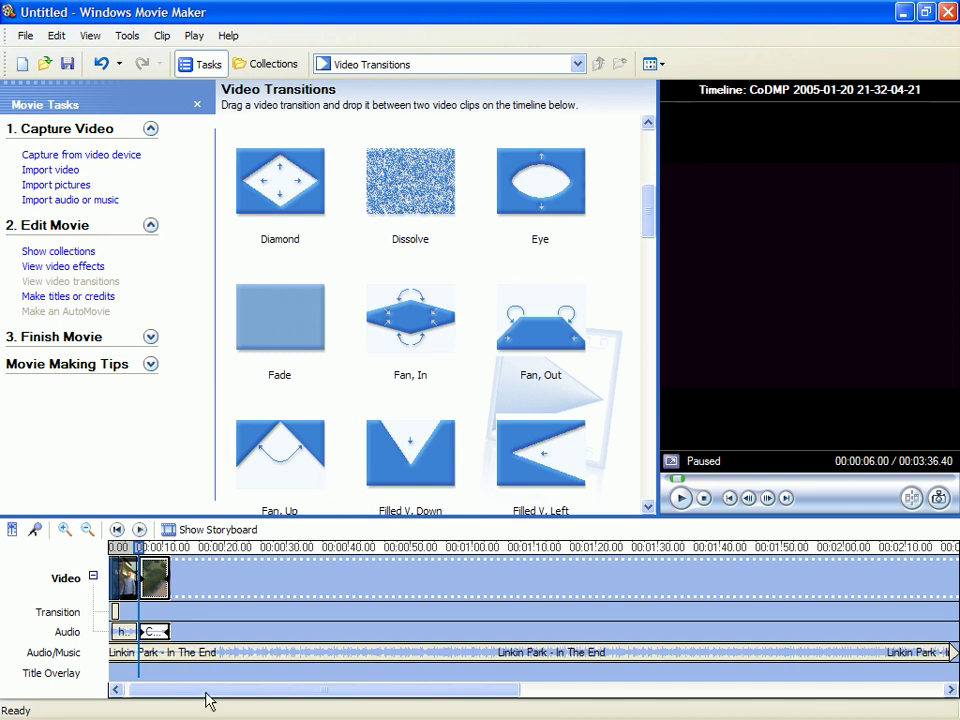
left_click_drag(207, 690, 184, 698)
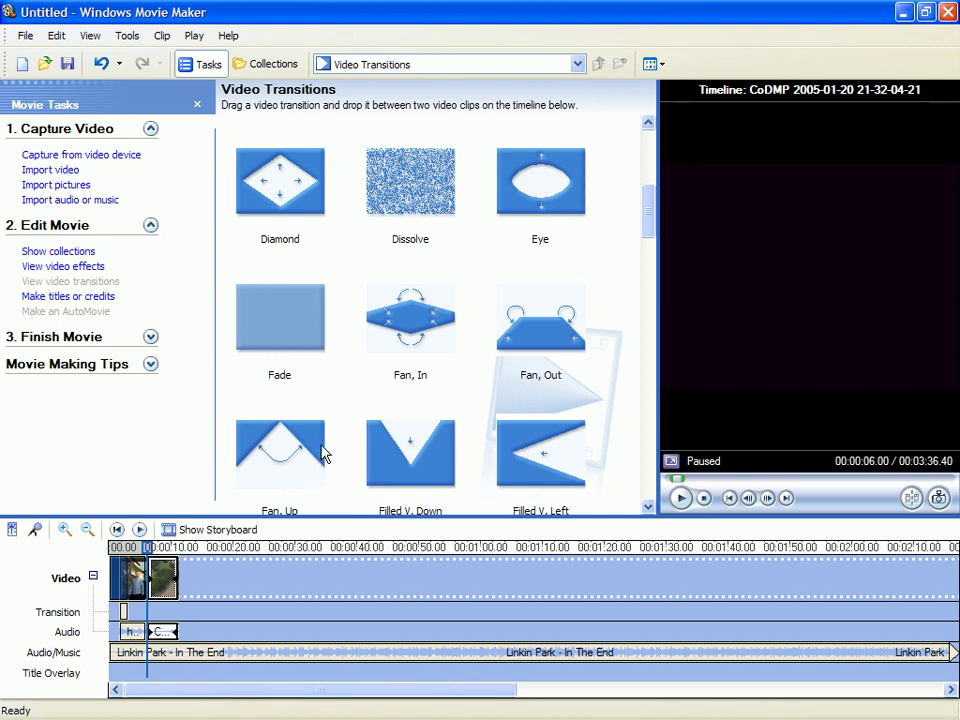
scroll(347, 405, "down", 6)
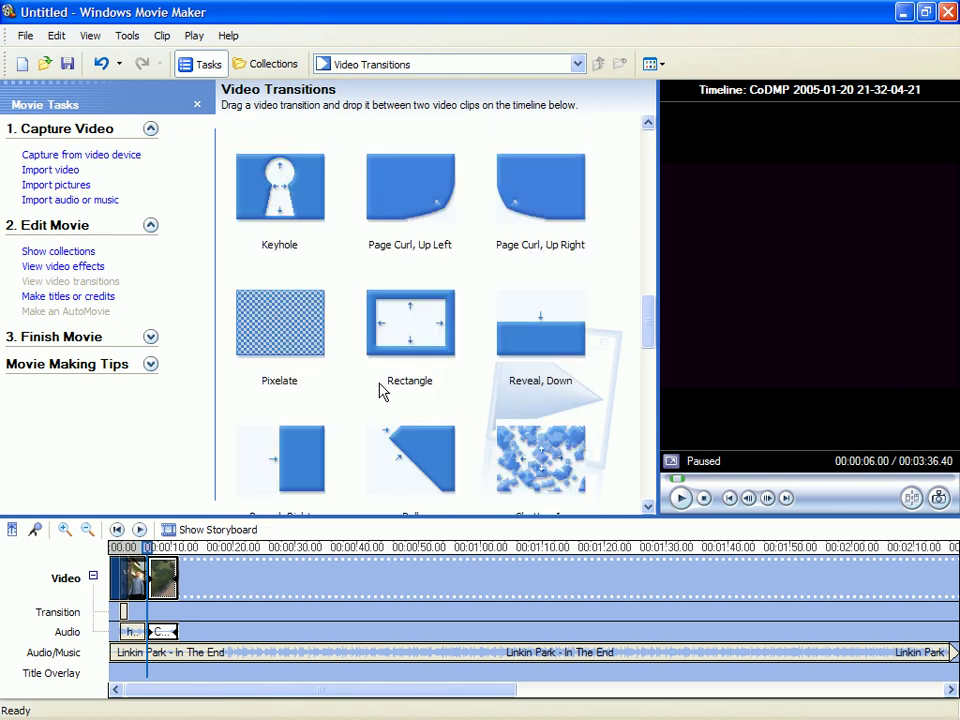
scroll(381, 391, "down", 5)
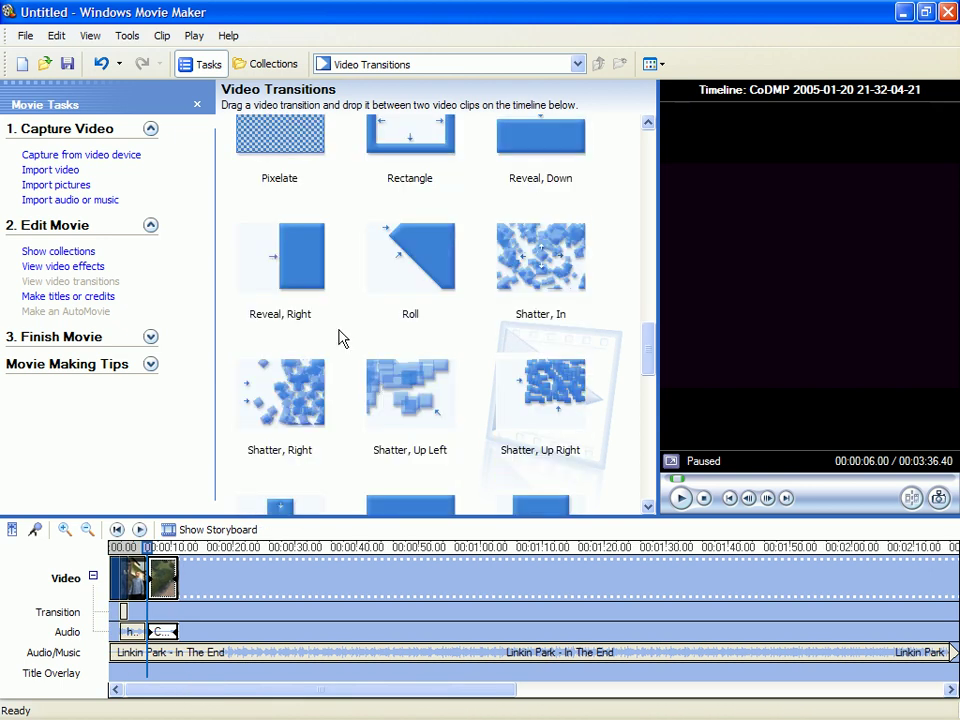
scroll(409, 364, "up", 3)
scroll(414, 358, "down", 3)
scroll(418, 352, "up", 3)
left_click_drag(541, 257, 137, 585)
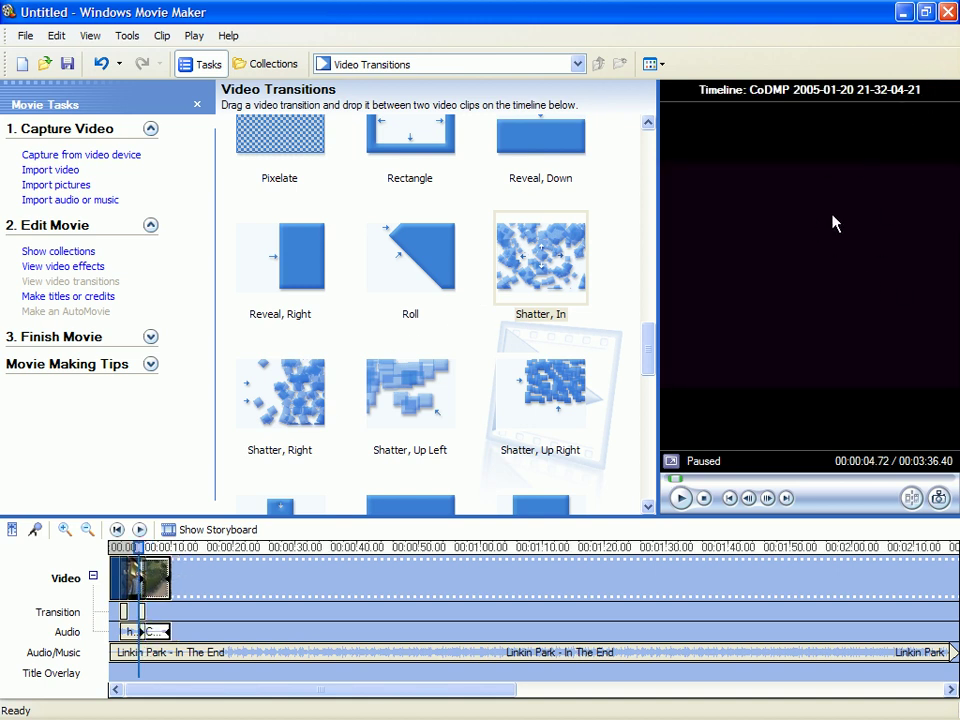
- Scrub the playhead across the transition between the two game clips to check it
left_click(147, 549)
left_click(155, 549)
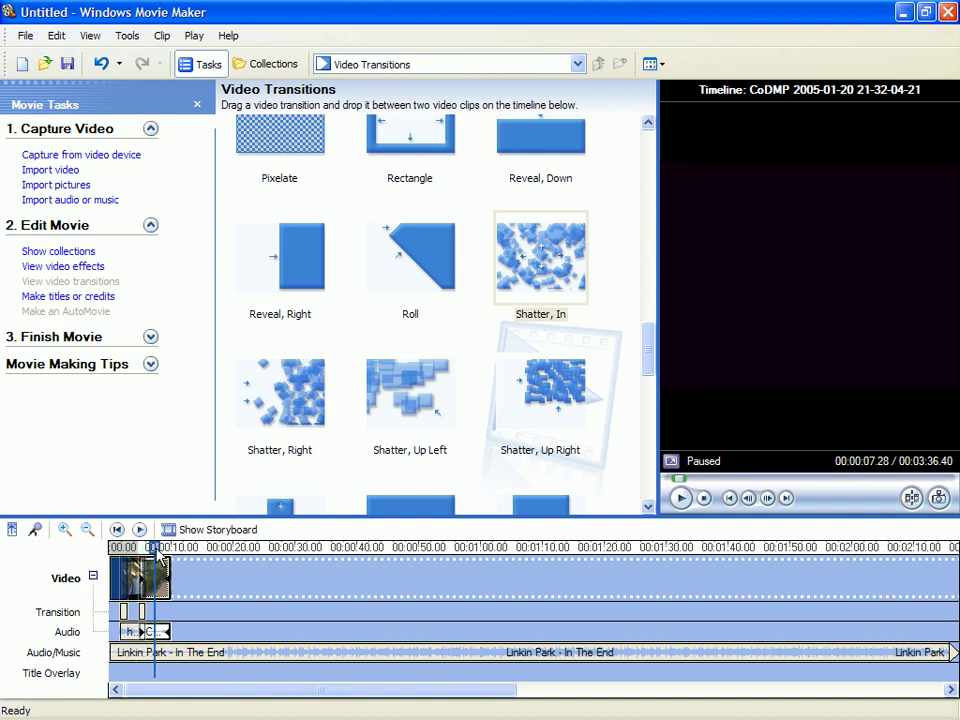
left_click(141, 550)
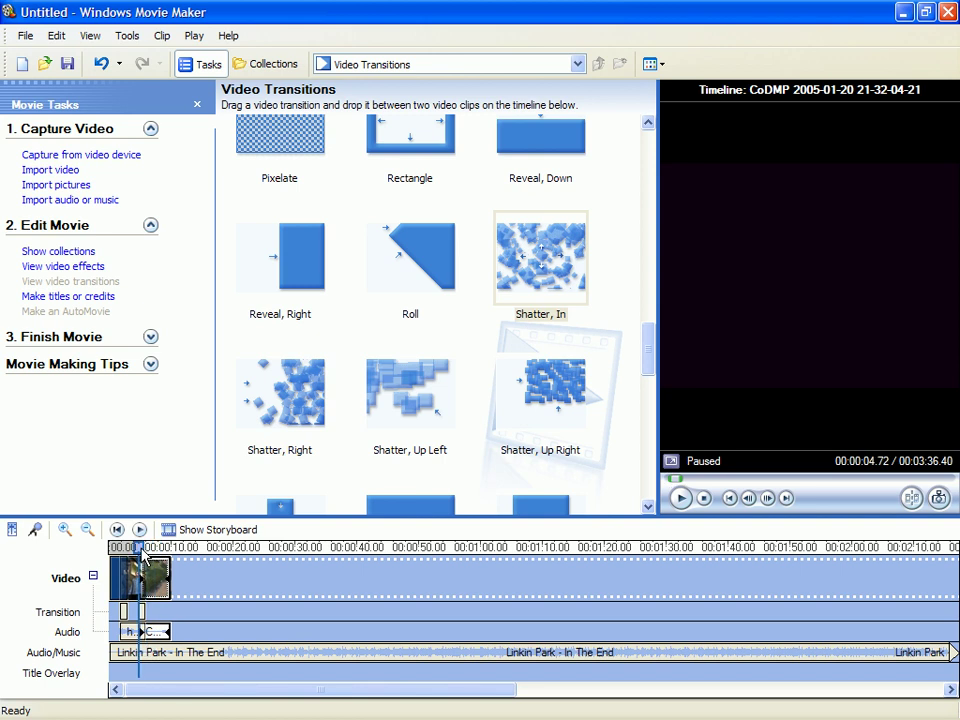
right_click(139, 577)
left_click(190, 516)
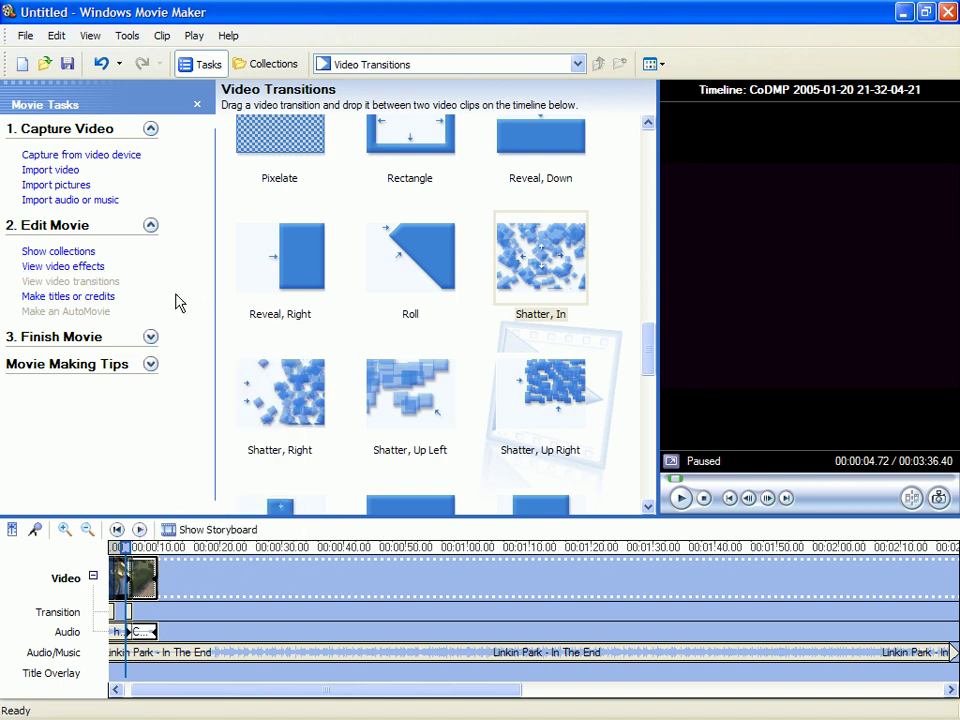
- Show the collection of video effects
left_click(49, 267)
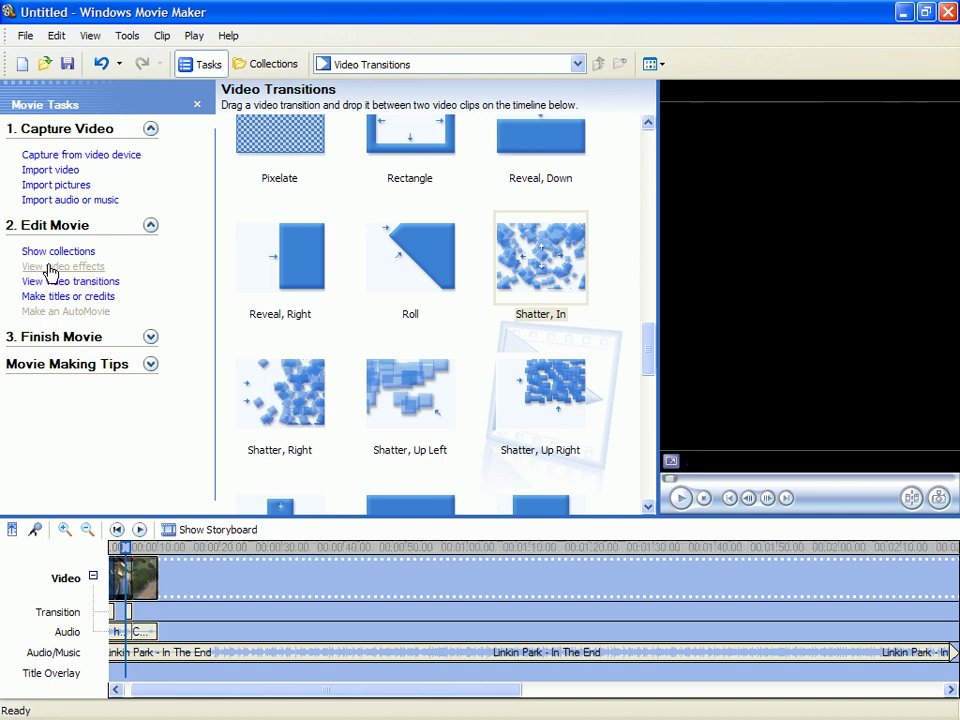
scroll(658, 218, "down", 1)
left_click_drag(138, 556, 120, 570)
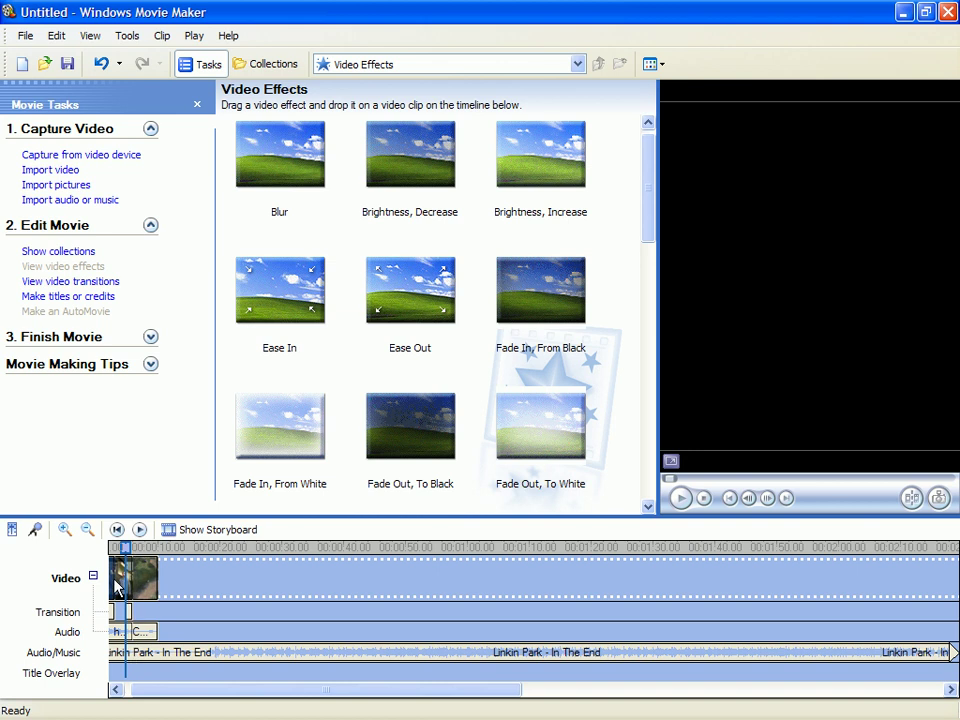
- Apply the Ease In effect to the CoDMP clip, undo it and try the effect on the hl2 clip
left_click_drag(282, 308, 139, 591)
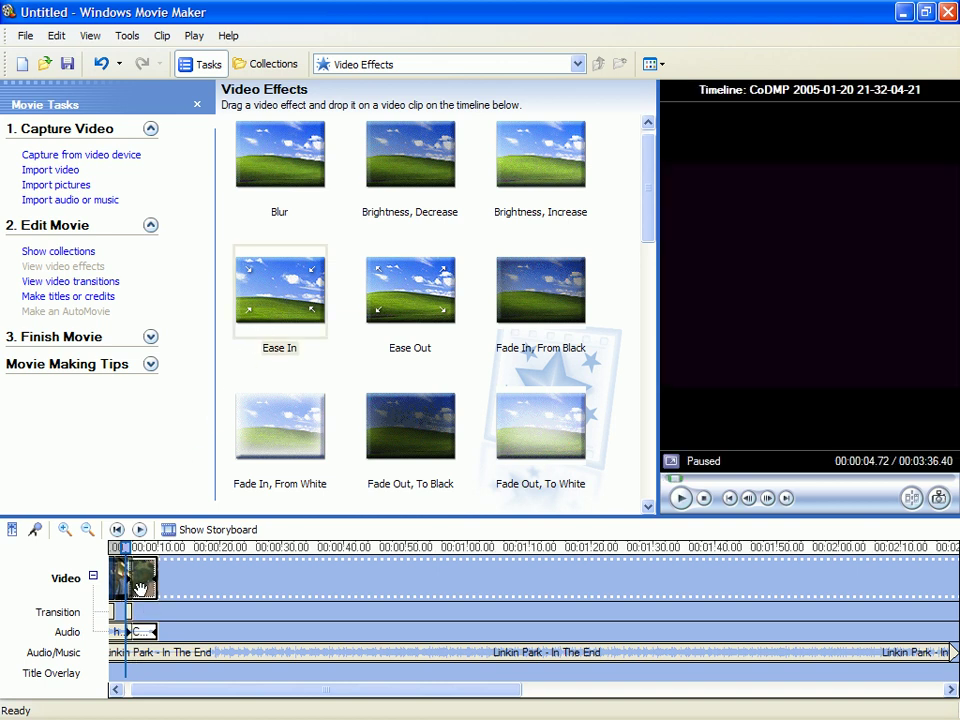
left_click(55, 36)
left_click(62, 58)
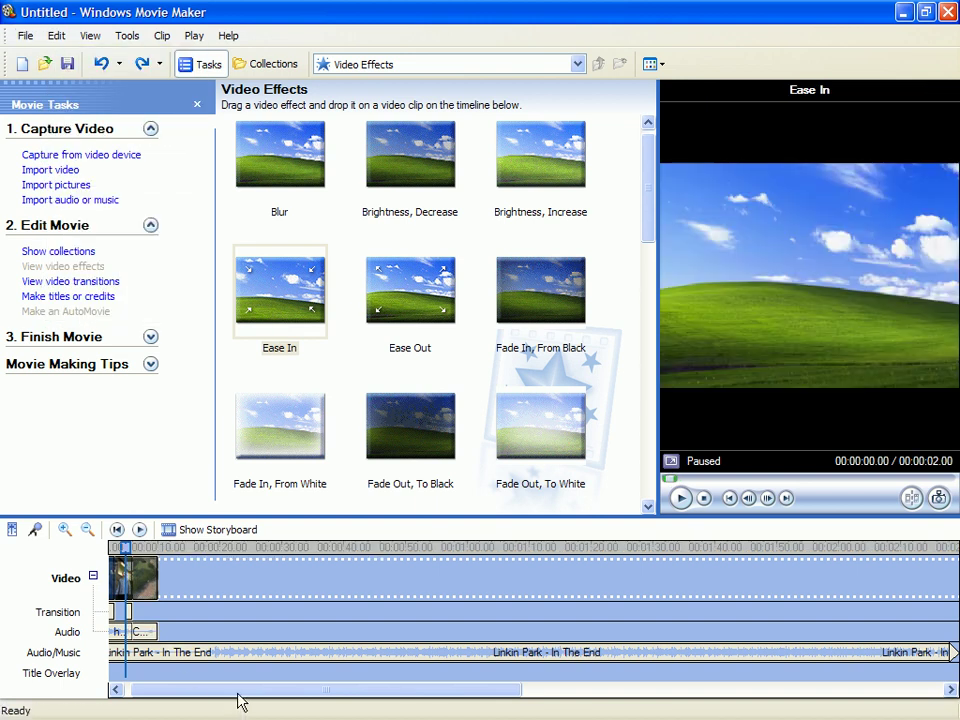
left_click_drag(237, 695, 186, 688)
left_click_drag(238, 347, 128, 572)
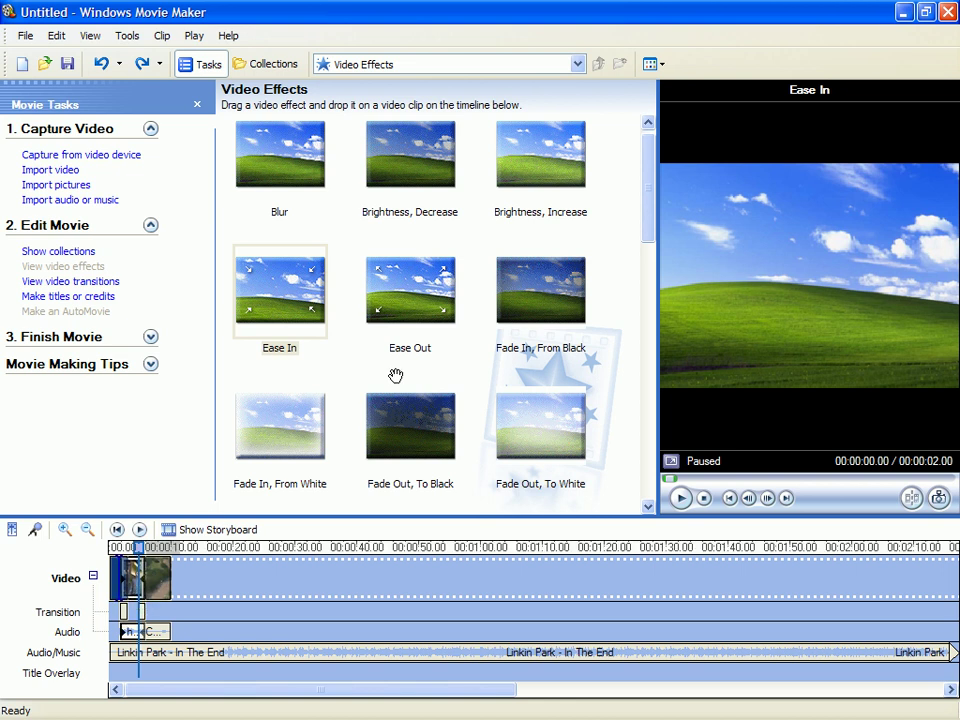
- Apply the Smudge Stick effect to the CoDMP clip
left_click_drag(645, 171, 640, 342)
left_click_drag(637, 392, 633, 428)
mouse_move(256, 306)
left_mouse_down()
mouse_move(172, 612)
mouse_move(160, 590)
left_mouse_up()
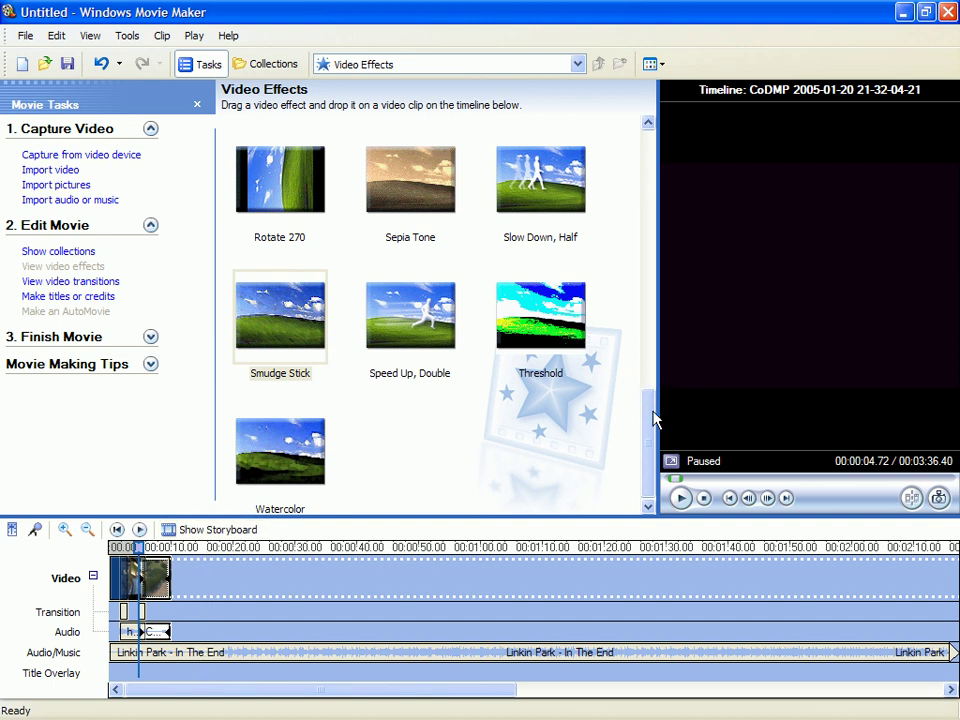
left_click_drag(654, 418, 646, 462)
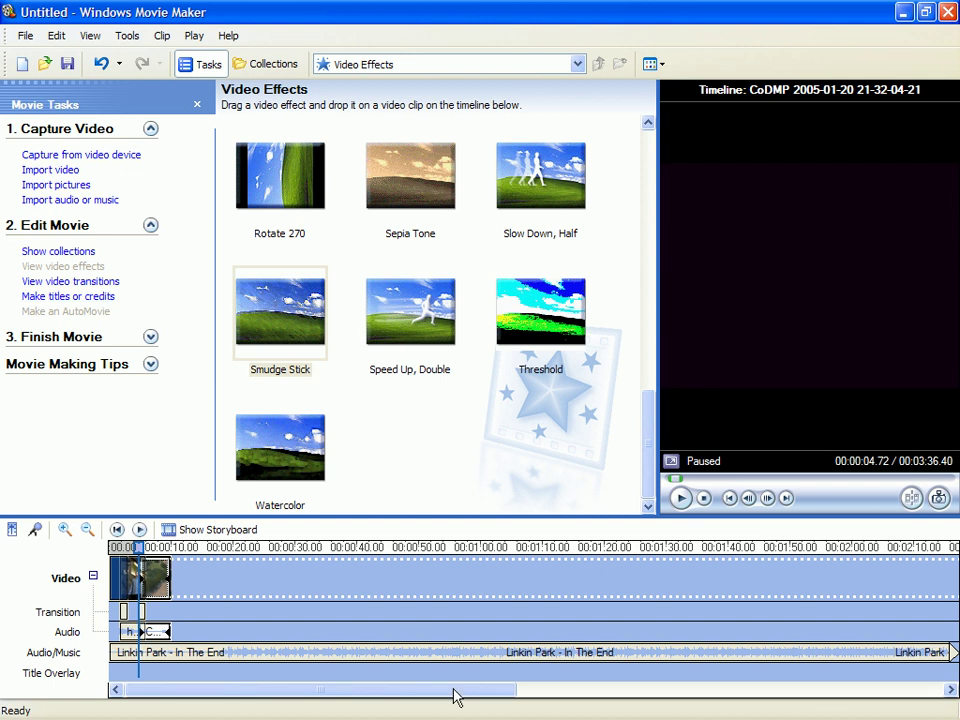
- Move the playhead back to the start of the movie and view the timeline up to the end of the music track
left_click(171, 547)
left_click_drag(171, 549, 104, 549)
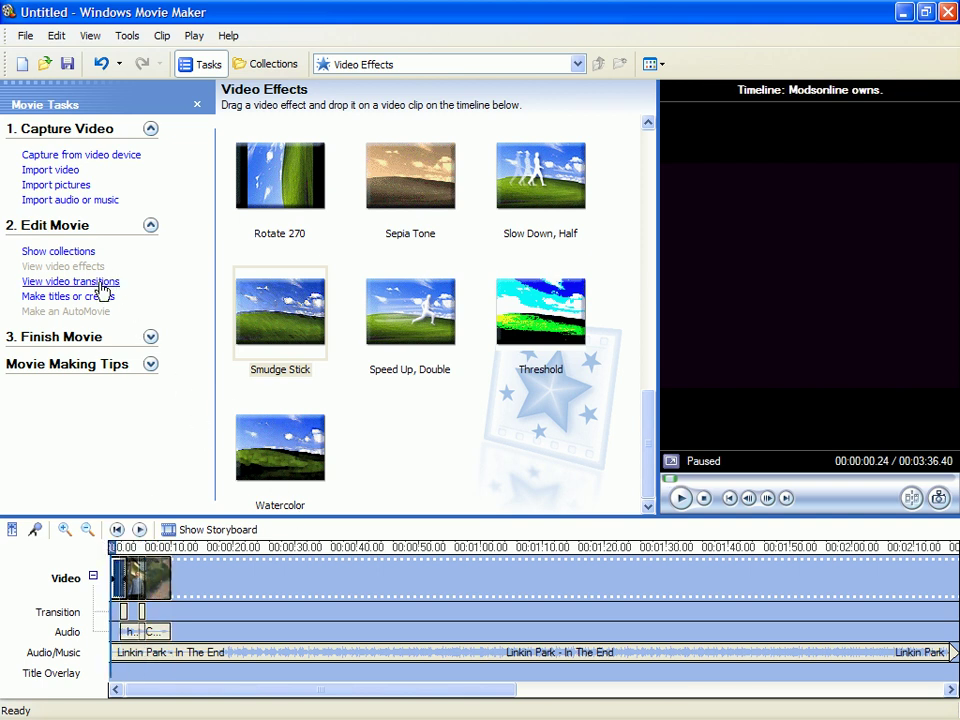
left_click_drag(399, 692, 821, 692)
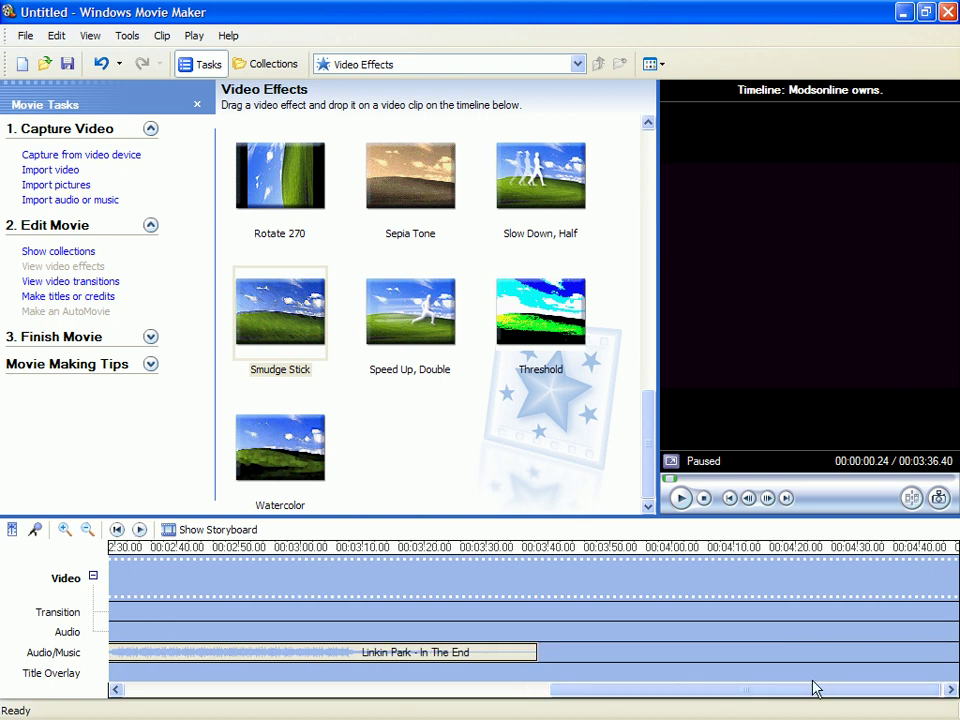
left_click_drag(639, 690, 120, 690)
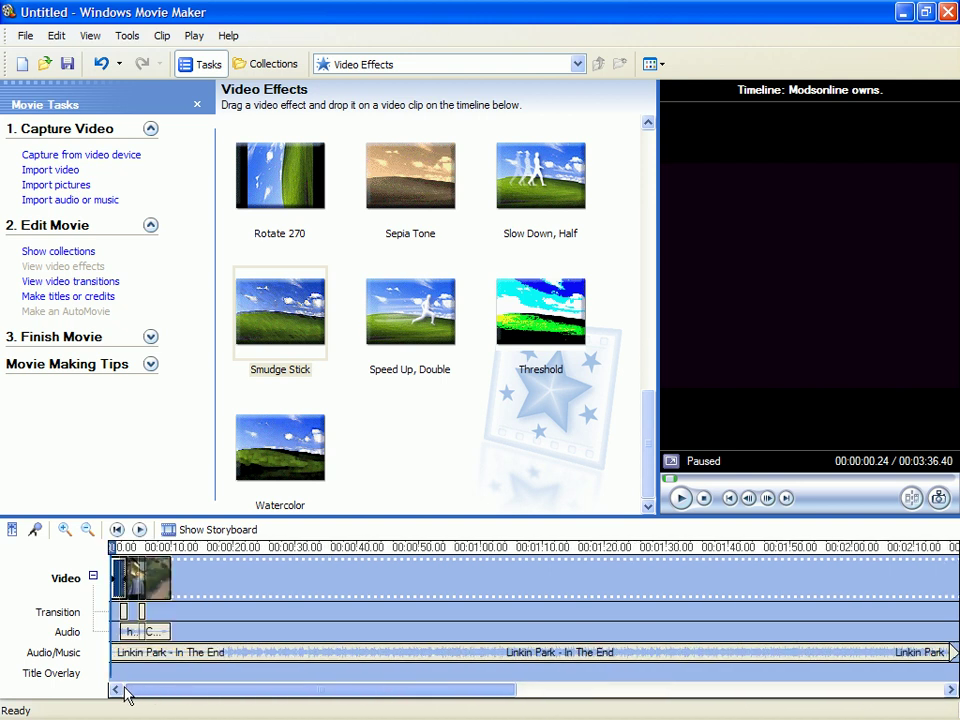
- Trim about 54.24 seconds off the start of the music, move it back to the timeline's beginning and preview it
left_click(117, 654)
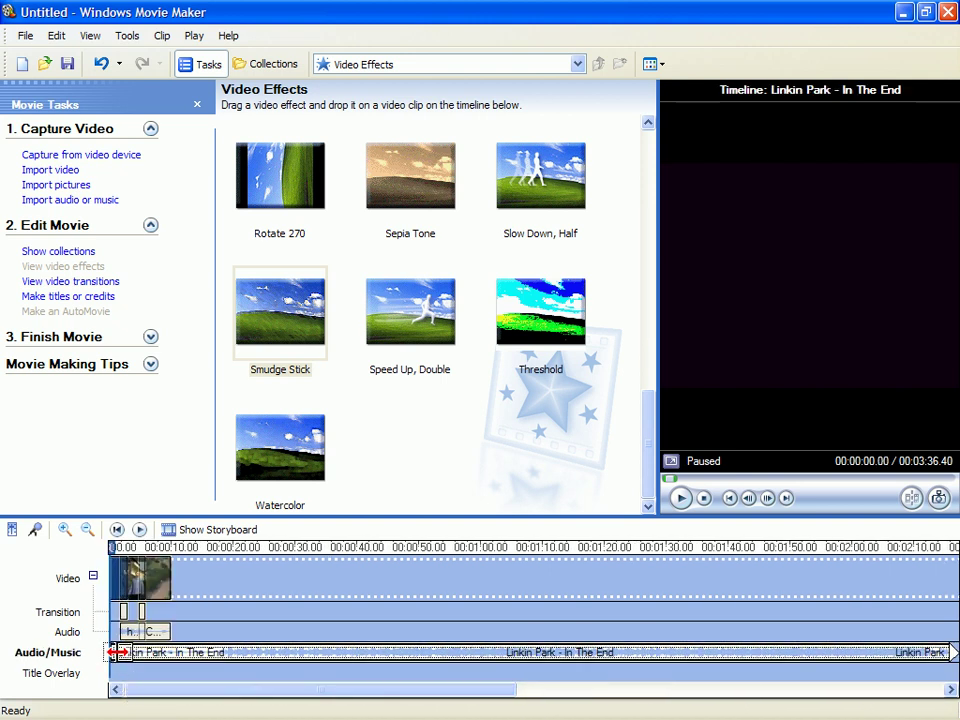
left_click_drag(114, 653, 450, 657)
left_click_drag(530, 657, 86, 664)
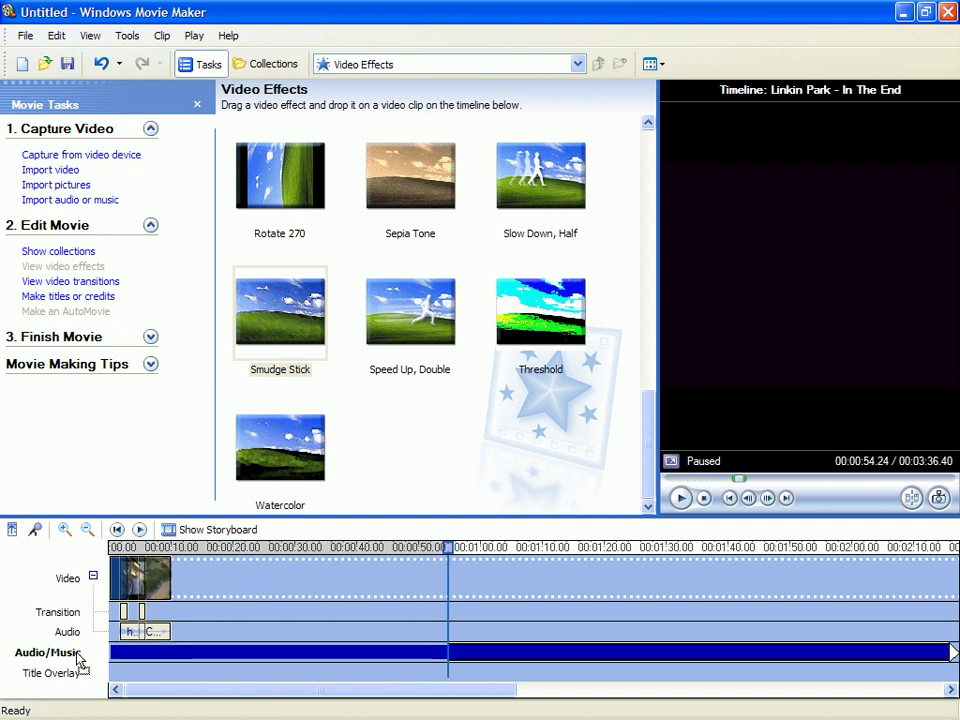
left_click(140, 531)
left_click(140, 530)
- Start credits at the end of the movie with the heading "The following people were not involved."
mouse_move(537, 712)
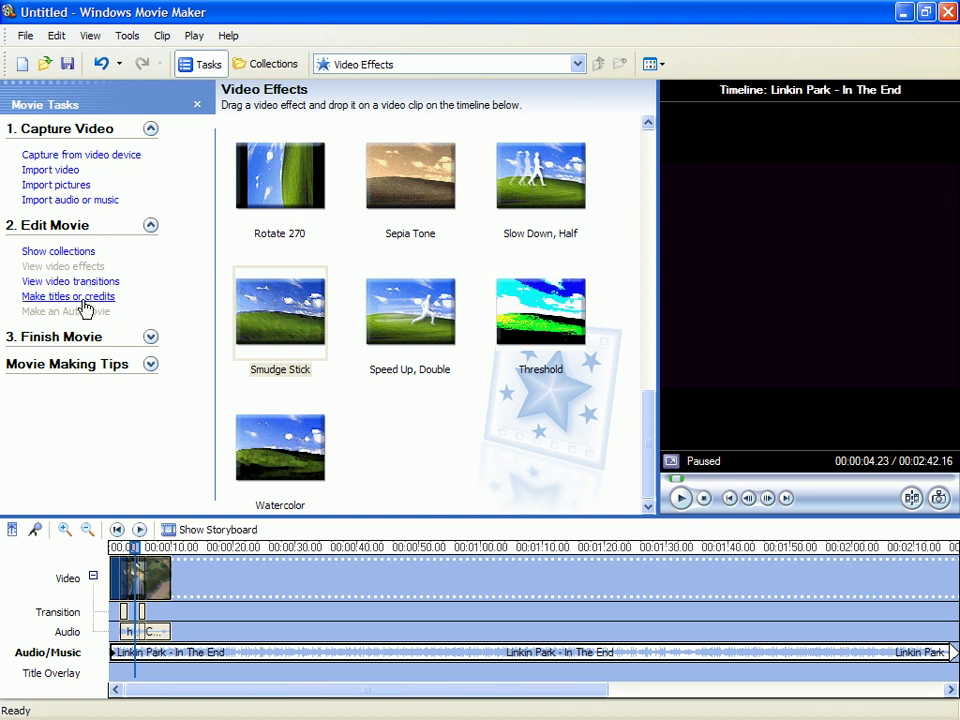
left_click(88, 297)
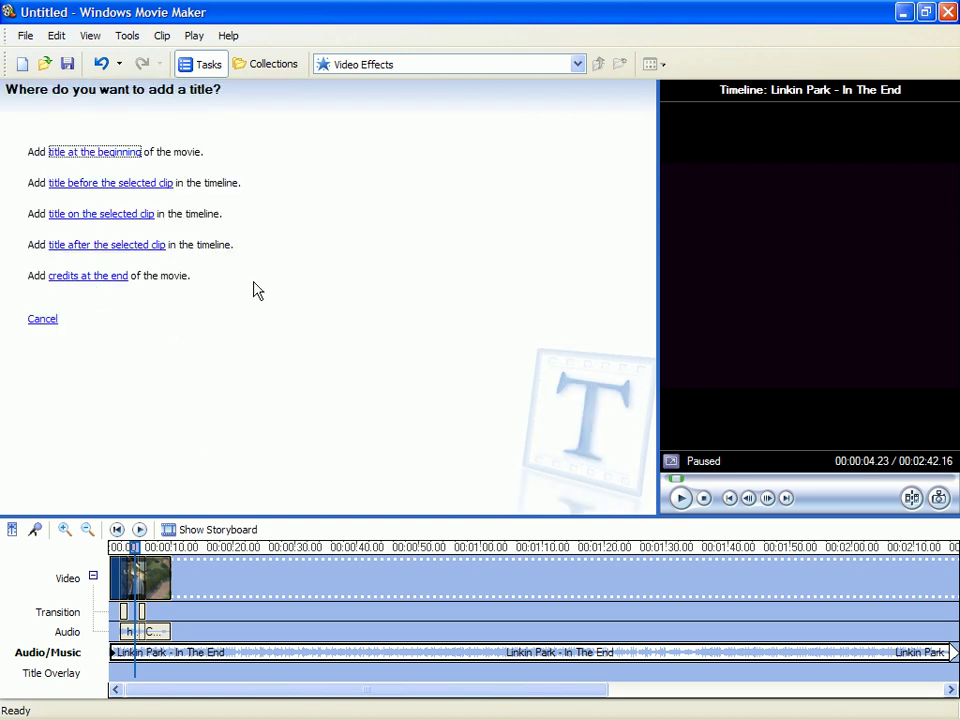
left_click(113, 276)
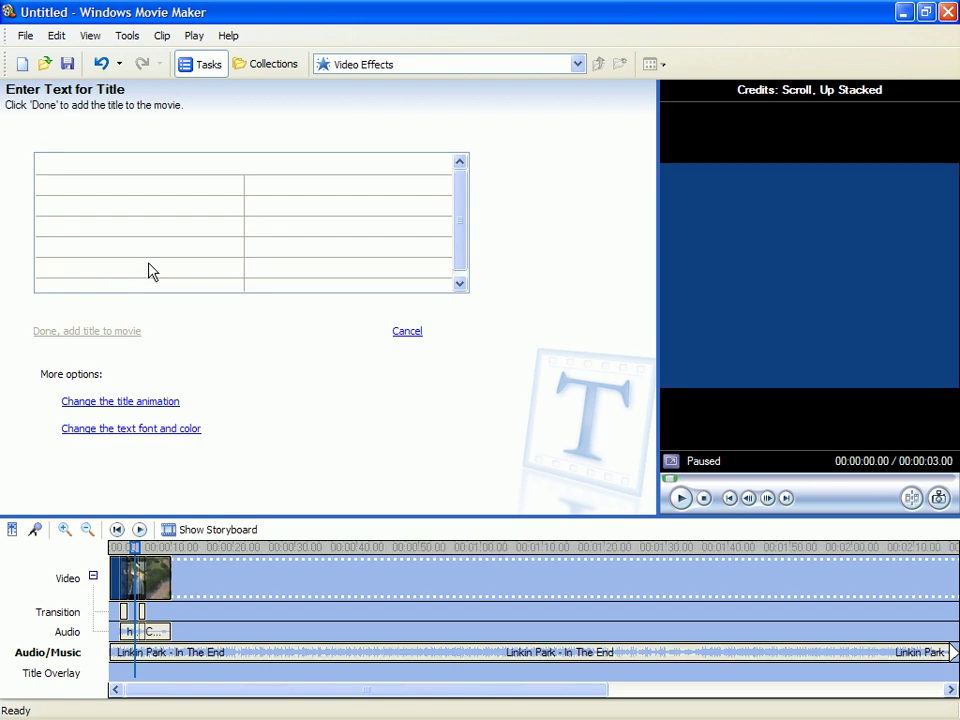
type("The followin")
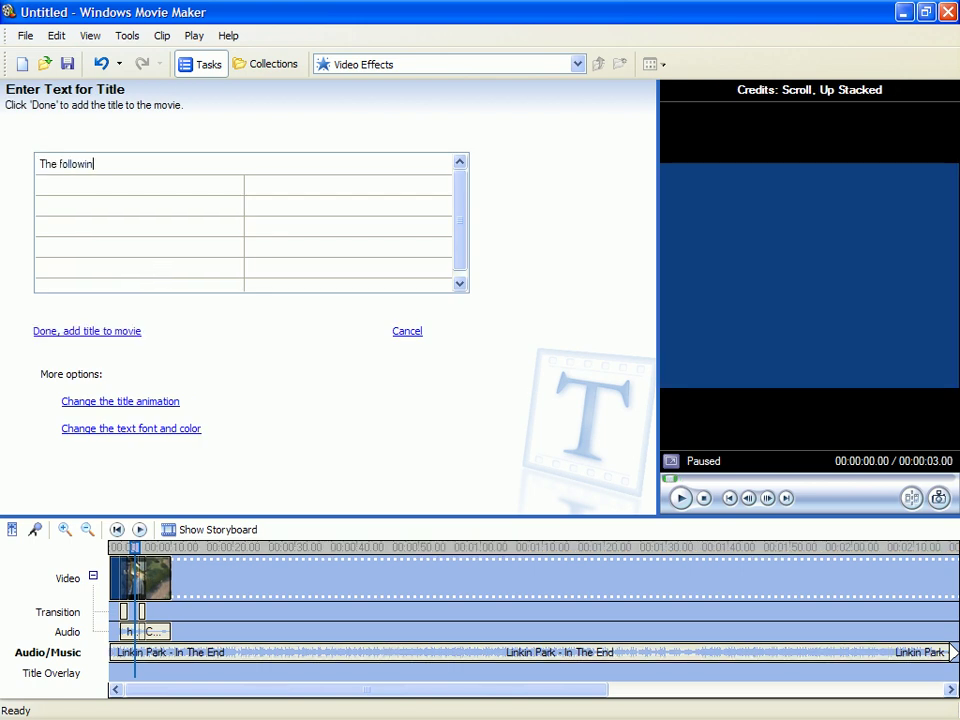
type("g people ")
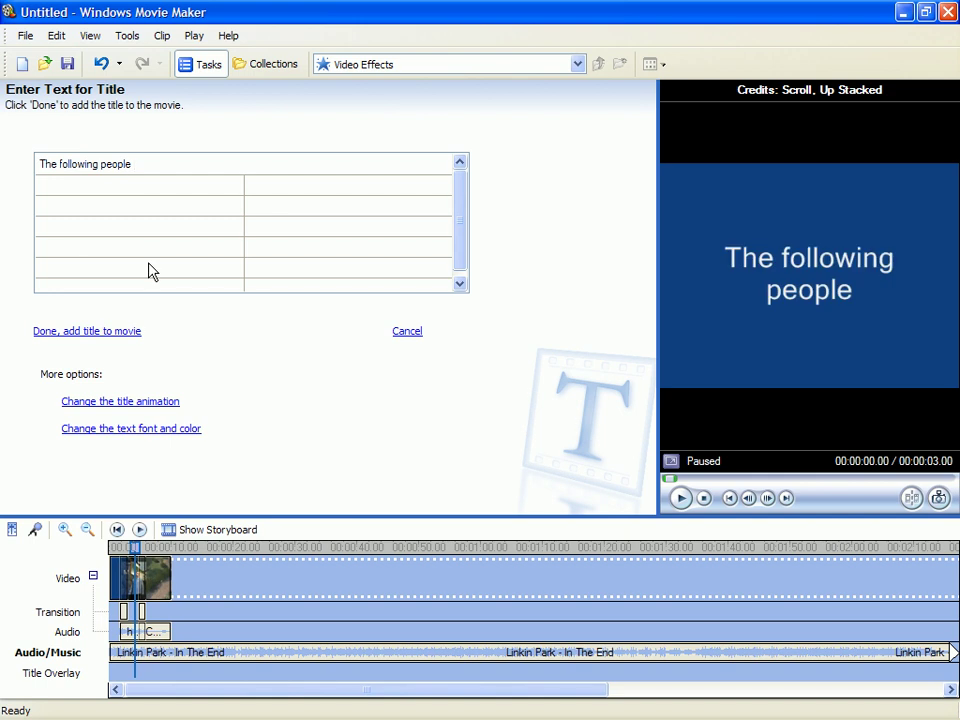
type("were not involved.")
- Fill in the credits with "Everyone." and a "By -" line giving the author's alias, and add them to the movie
left_click(104, 183)
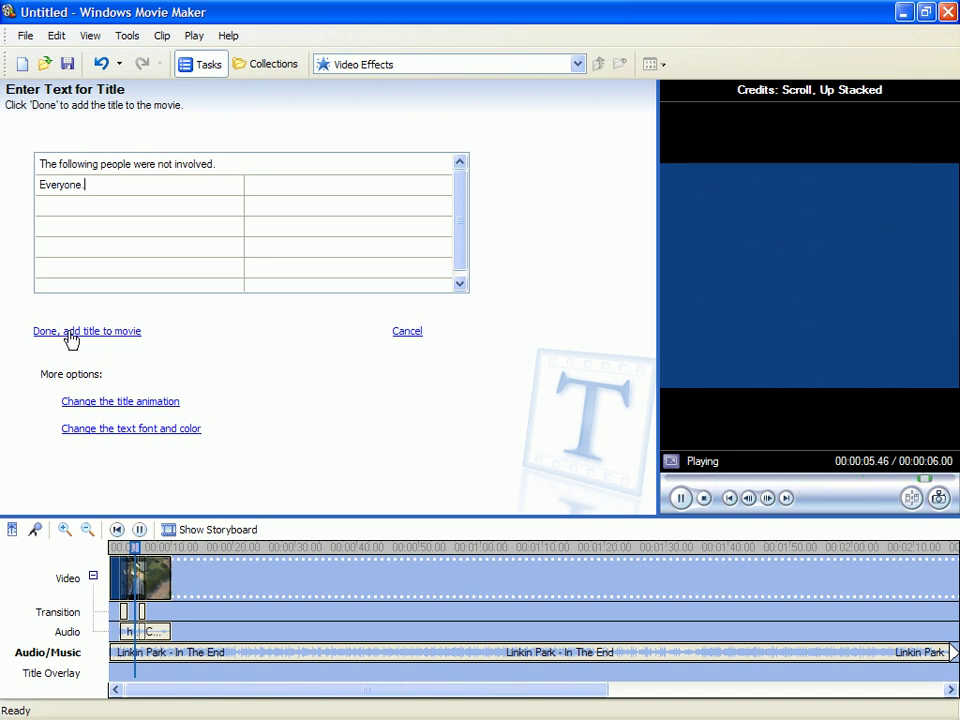
left_click(92, 247)
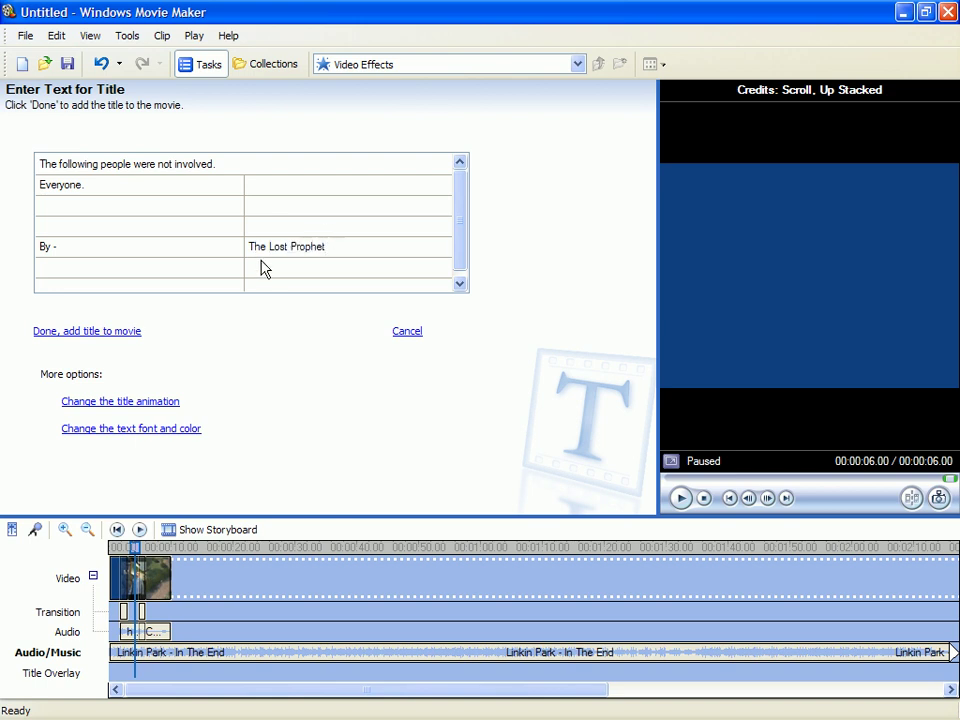
left_click(90, 333)
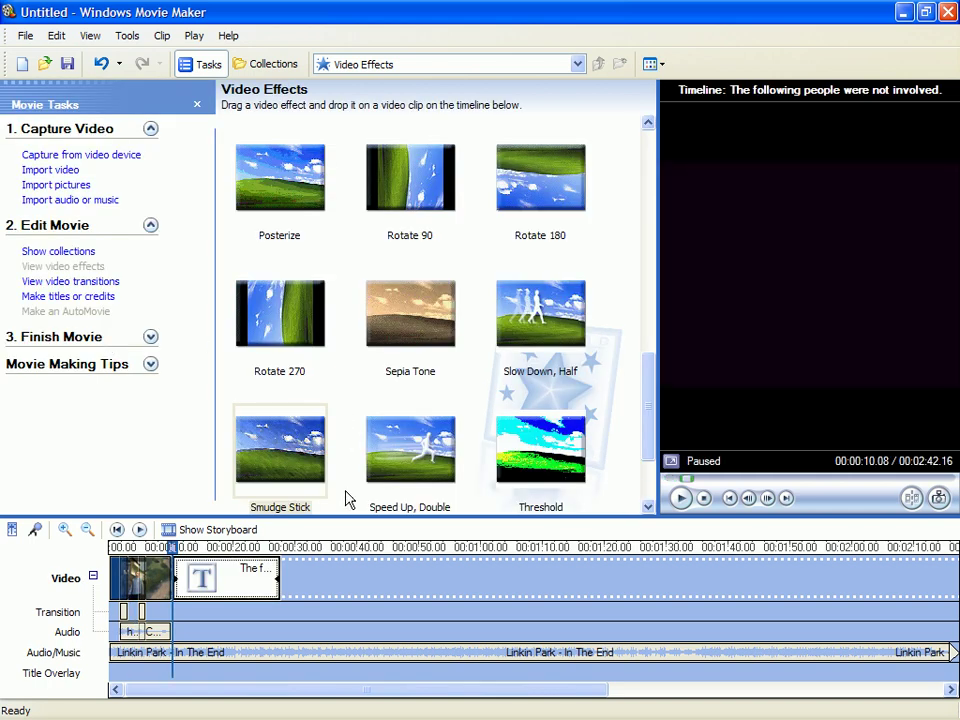
left_click(276, 575)
mouse_move(276, 575)
left_mouse_down()
mouse_move(247, 575)
mouse_move(281, 575)
left_mouse_up()
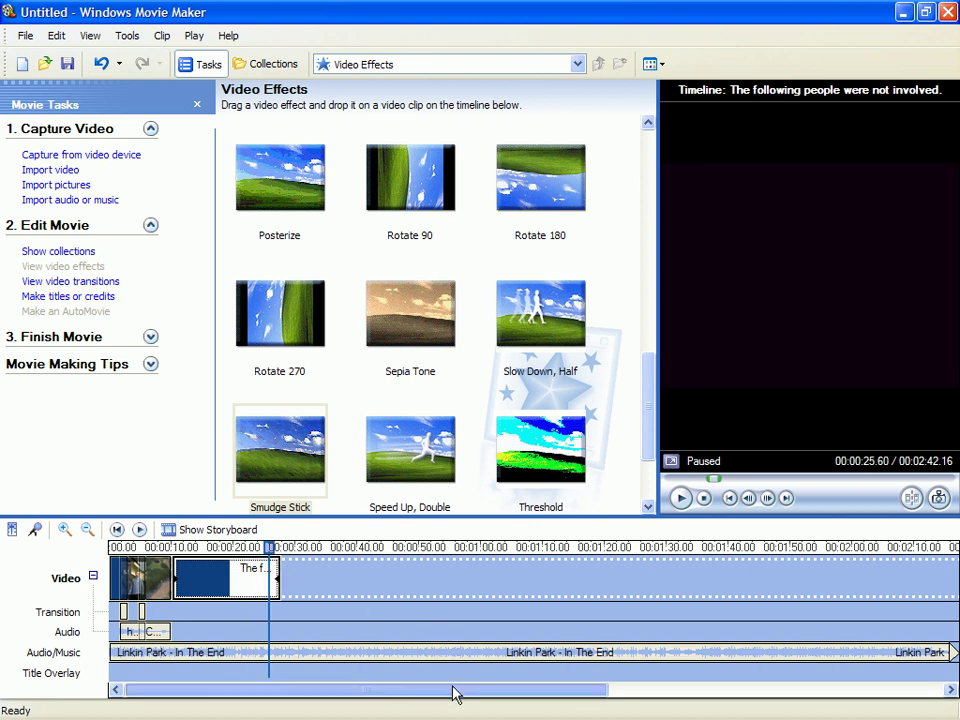
- Trim the end of the music track so it finishes with the end credits, at about 27.68 seconds
left_click_drag(454, 690, 778, 690)
left_click(546, 652)
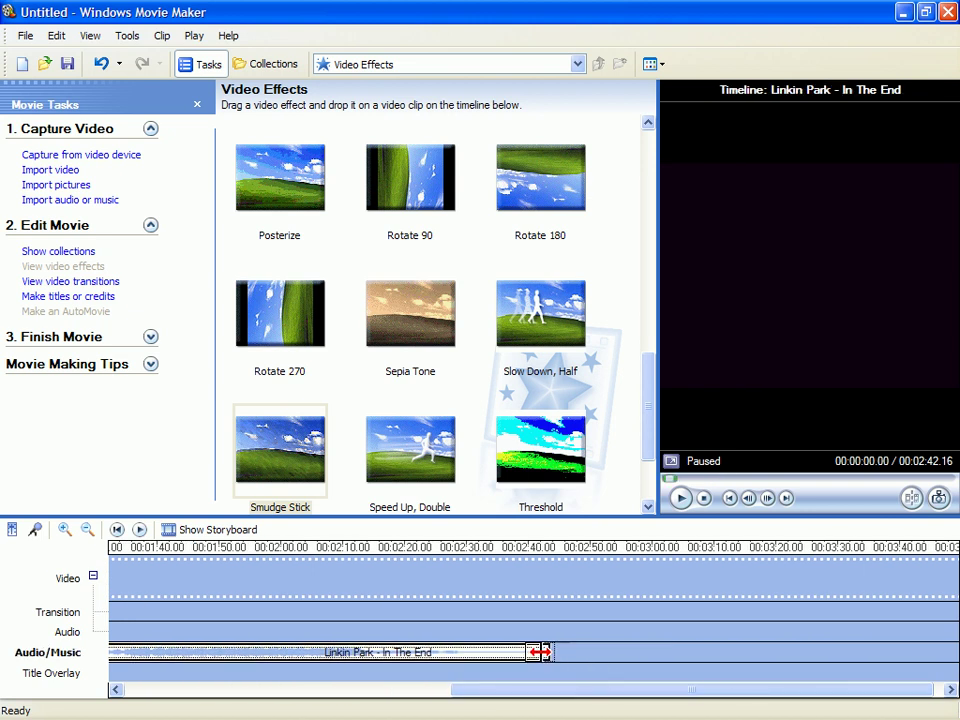
left_click_drag(549, 652, 286, 655)
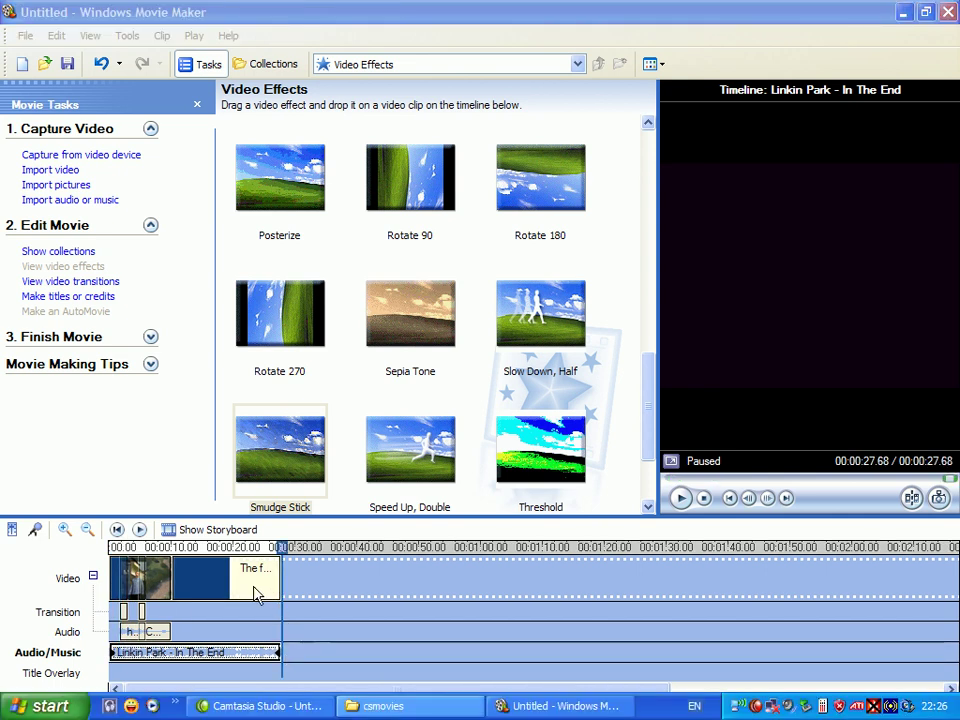
- Apply Fade Out to the end credits and overlap them slightly with the preceding clip to form a transition
right_click(255, 588)
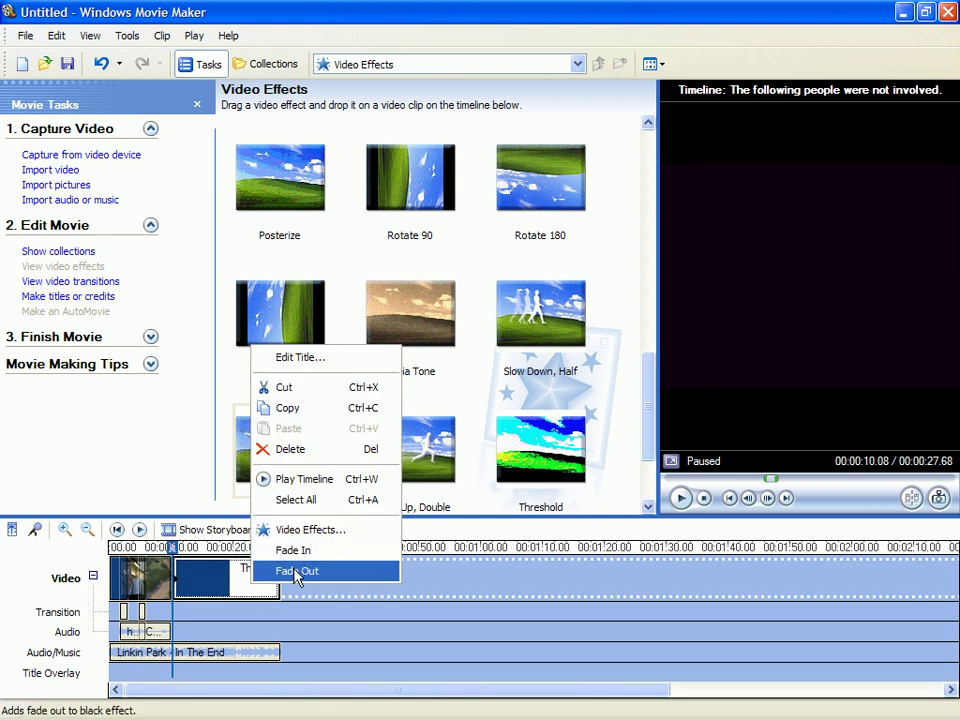
left_click(296, 573)
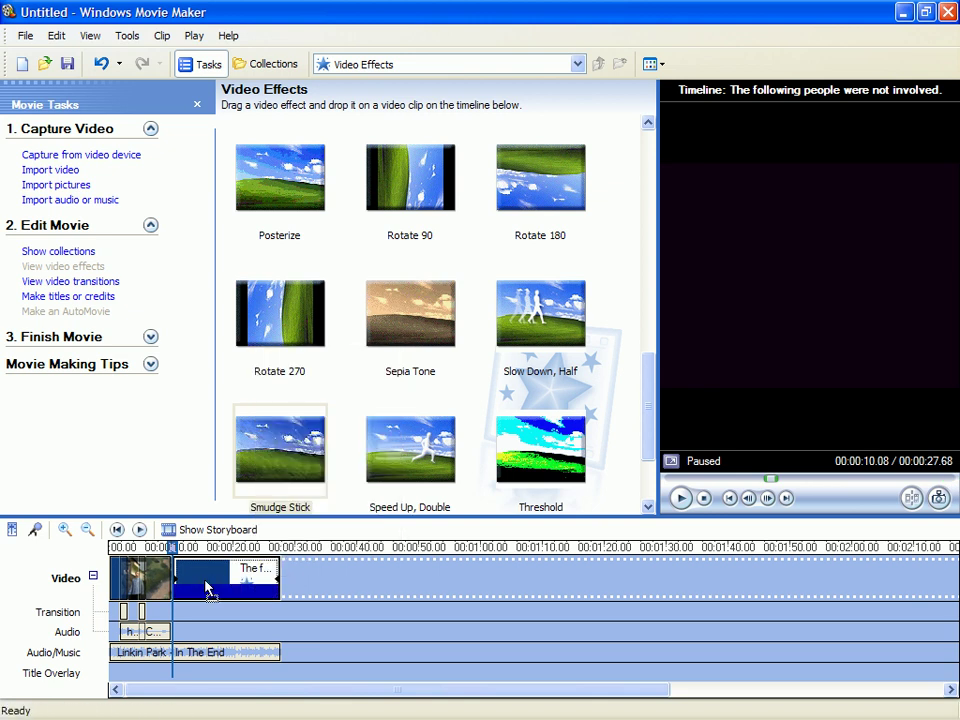
left_click_drag(204, 579, 196, 579)
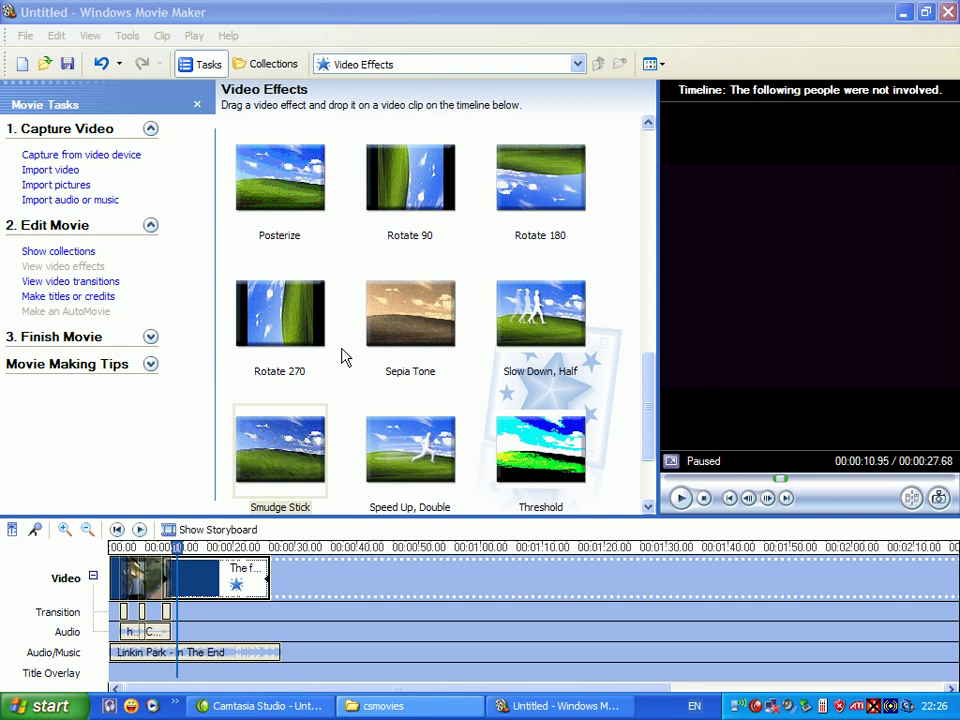
- Look through the existing projects in My Videos in the Save Project As dialog and cancel without saving
left_click(453, 20)
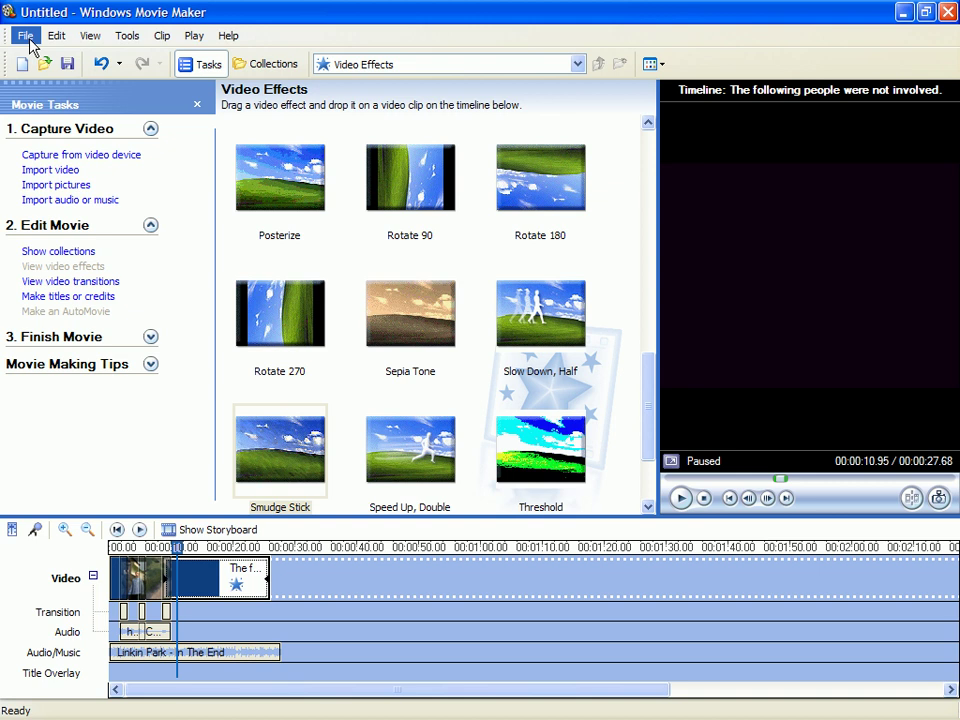
left_click(28, 40)
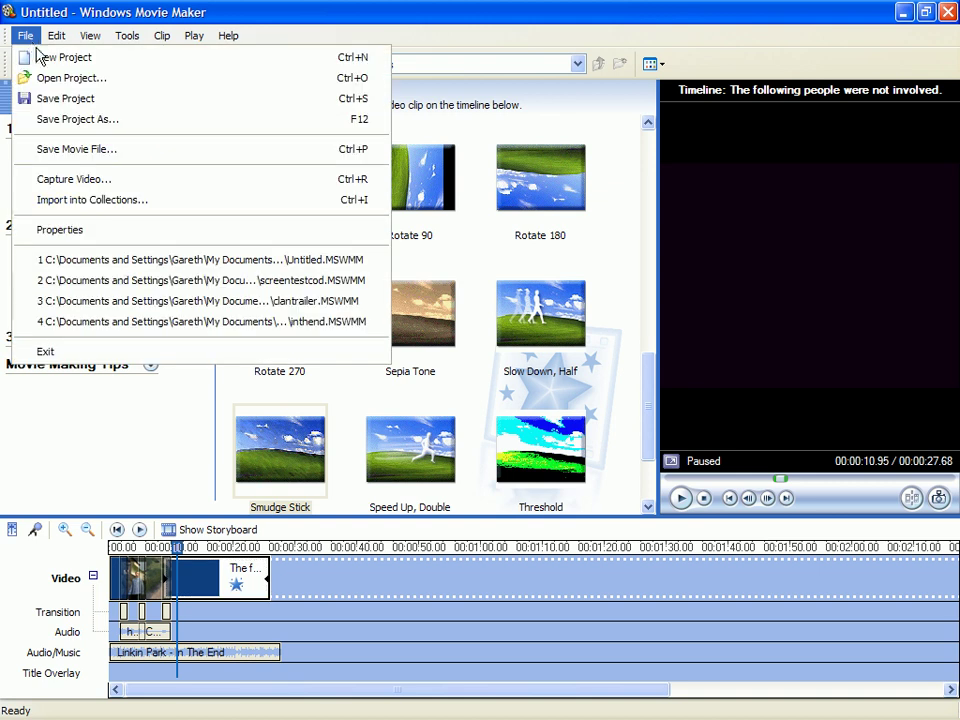
left_click(107, 120)
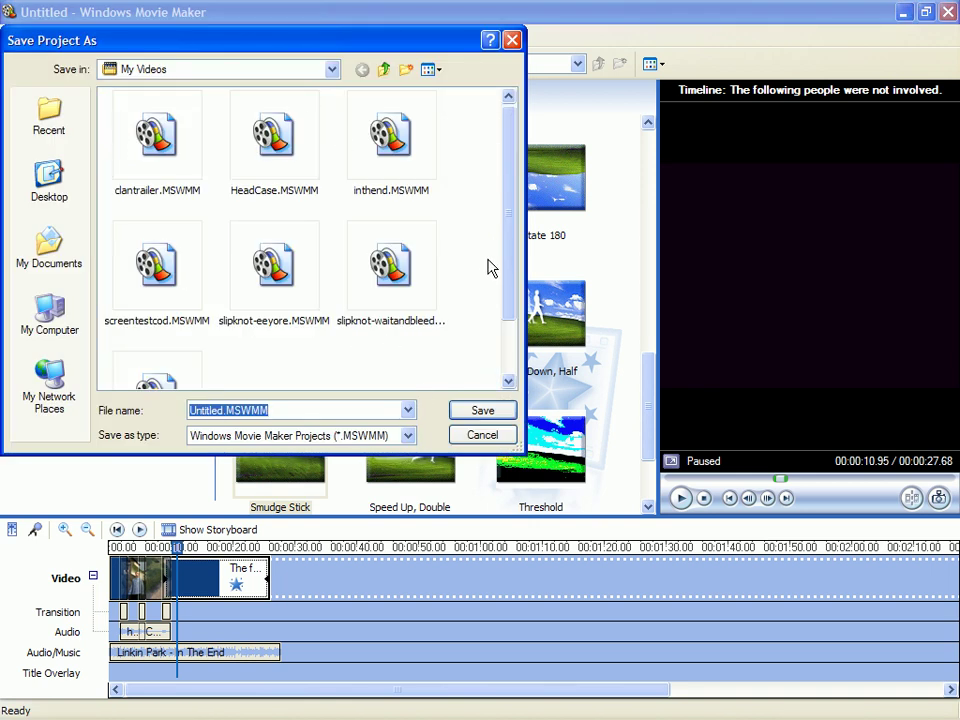
left_click_drag(510, 263, 510, 322)
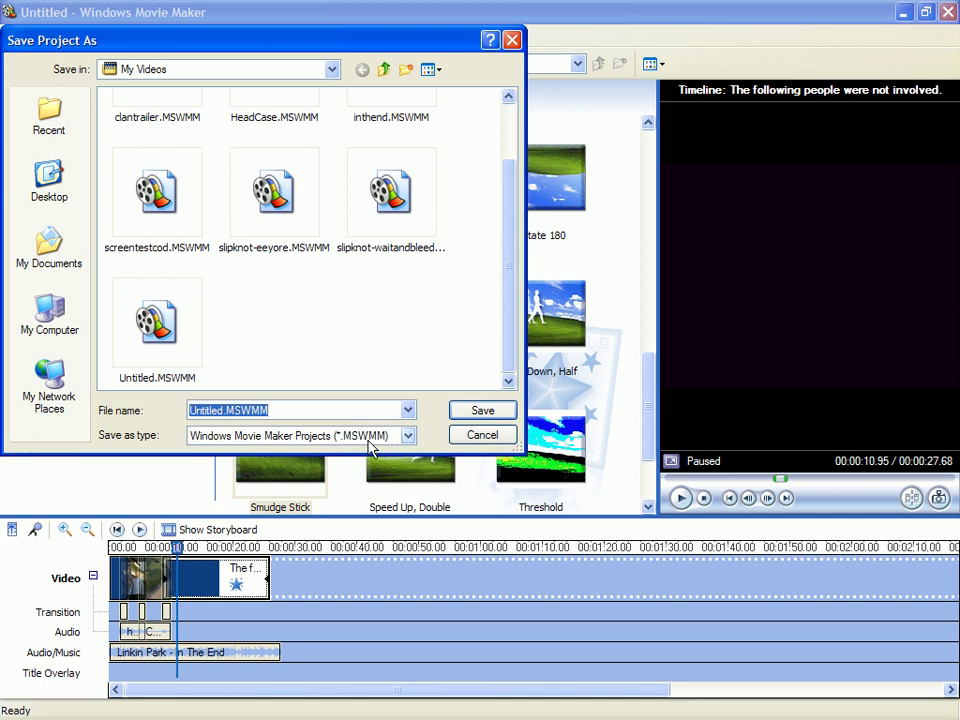
left_click(478, 438)
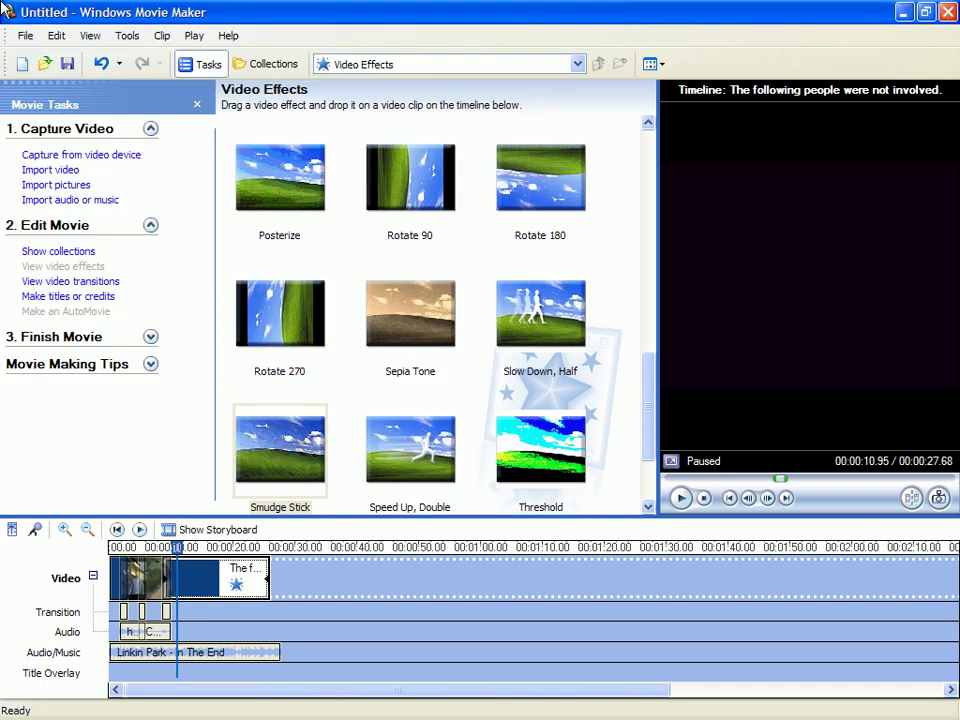
- Start saving the movie to My computer under the file name "Modsonline.com owns" in My Videos
left_click(24, 37)
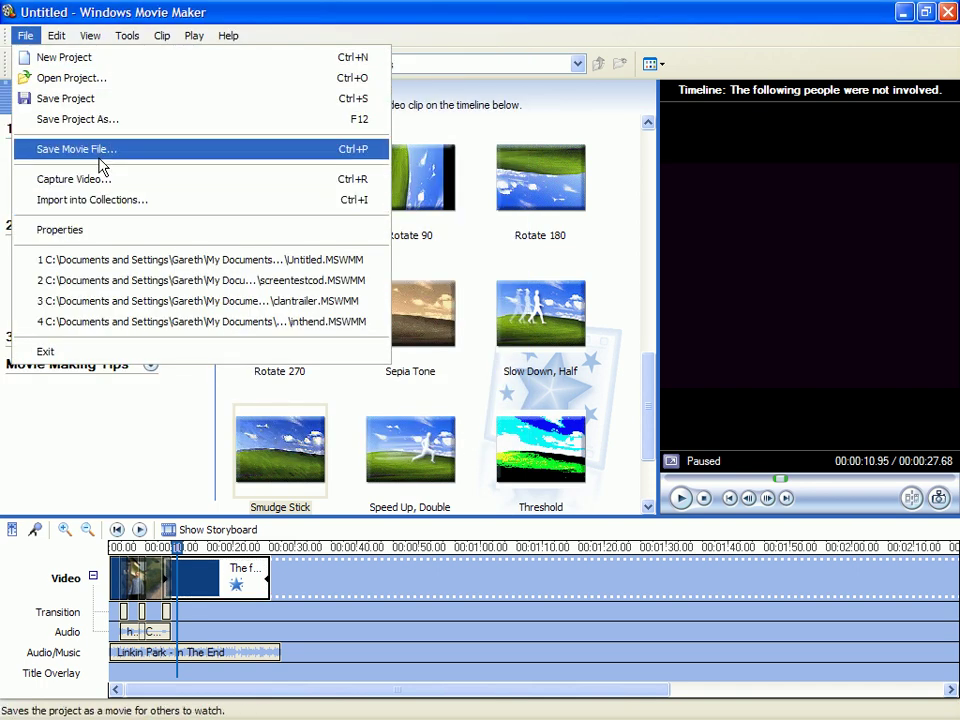
key("Escape")
key("Escape")
key("ctrl+p")
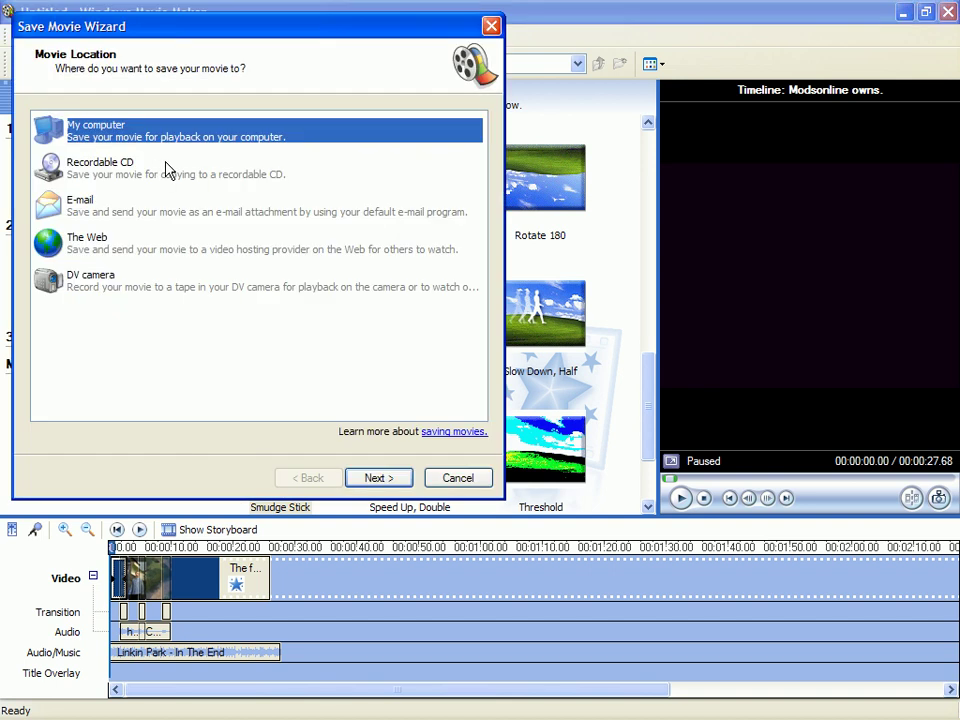
left_click(380, 478)
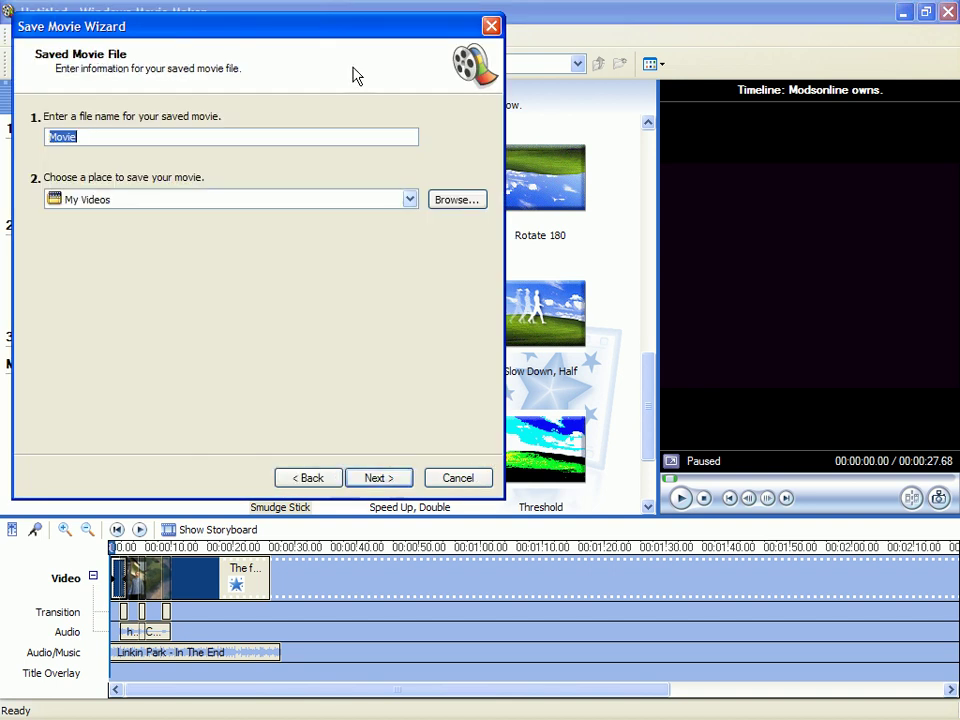
key("BackSpace")
type("Modsonline.com owns")
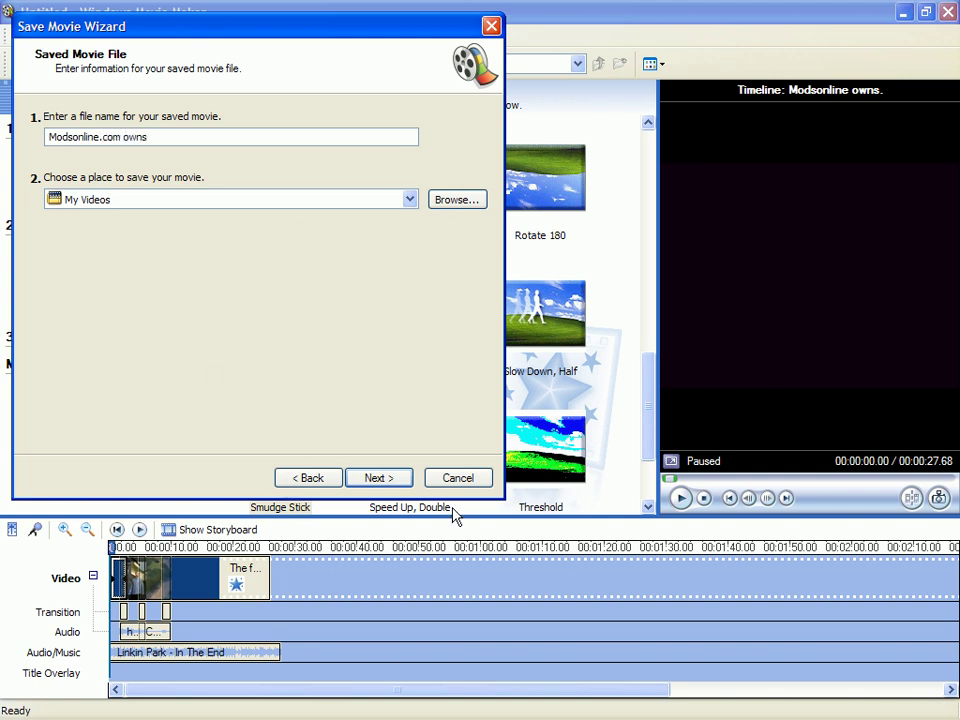
left_click(390, 478)
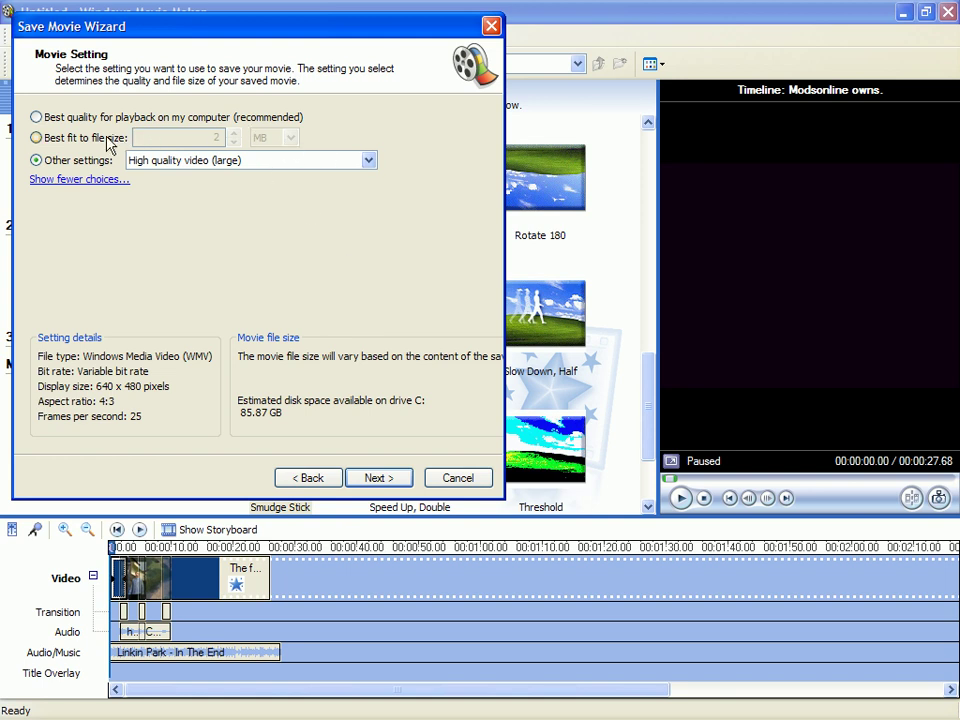
- Try the movie quality options, including High quality video (small) and High quality video (large), and cancel the movie save
left_click(56, 119)
left_click(53, 139)
left_click(50, 162)
left_click(374, 162)
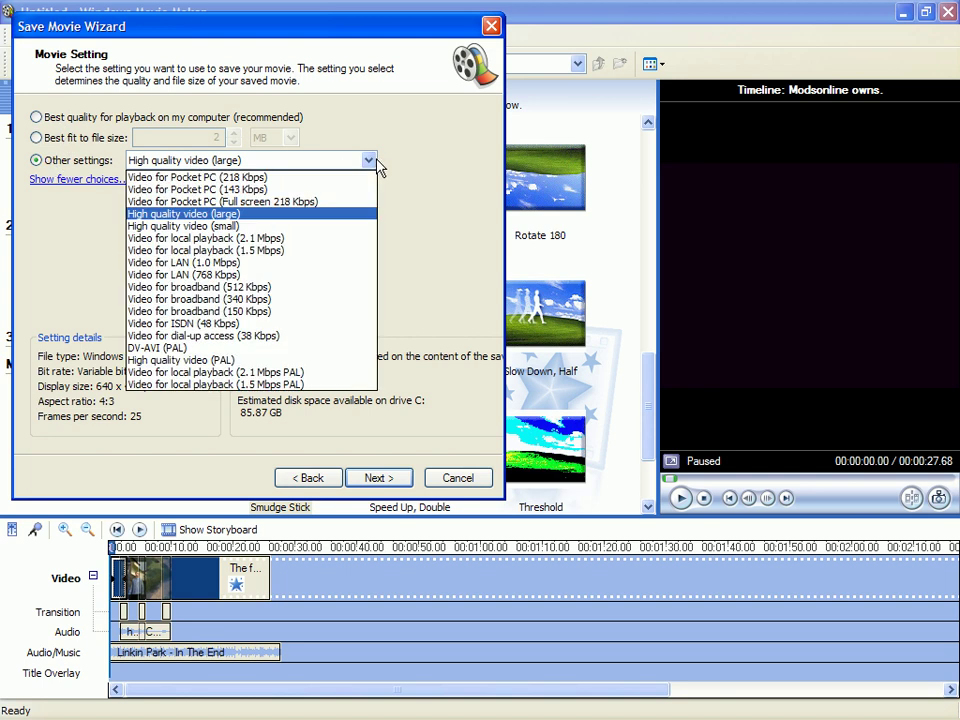
left_click(266, 227)
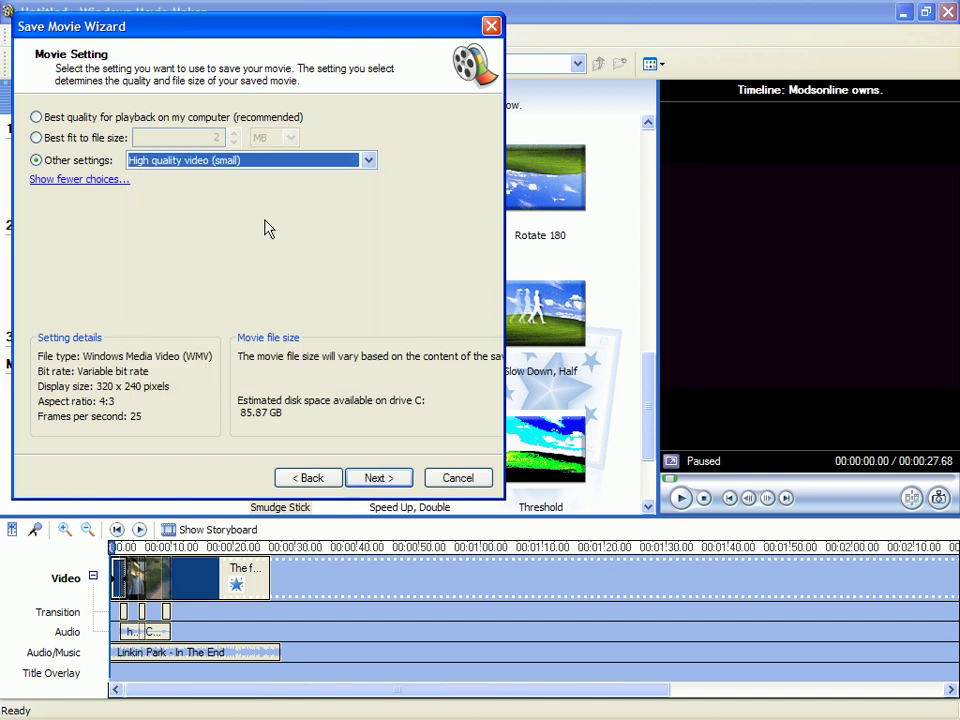
left_click(369, 163)
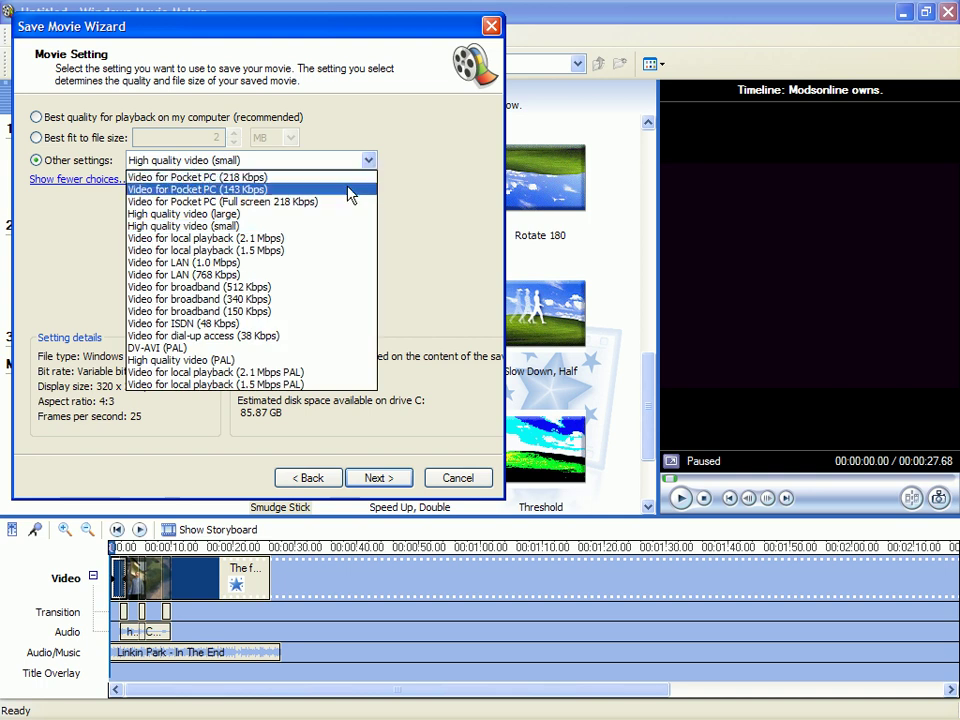
left_click(367, 163)
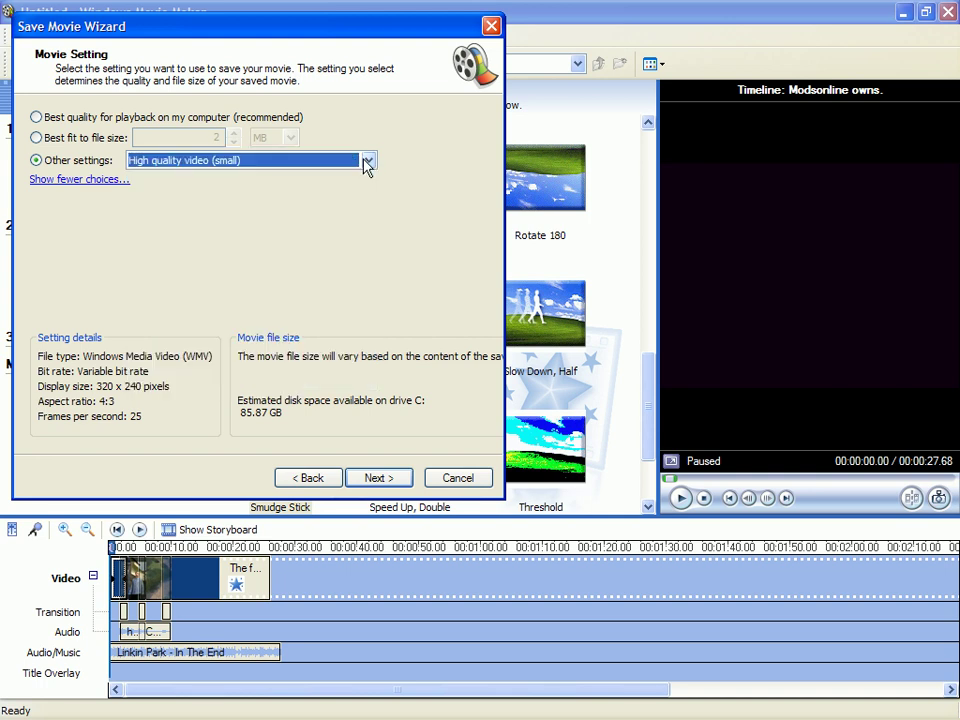
left_click(368, 161)
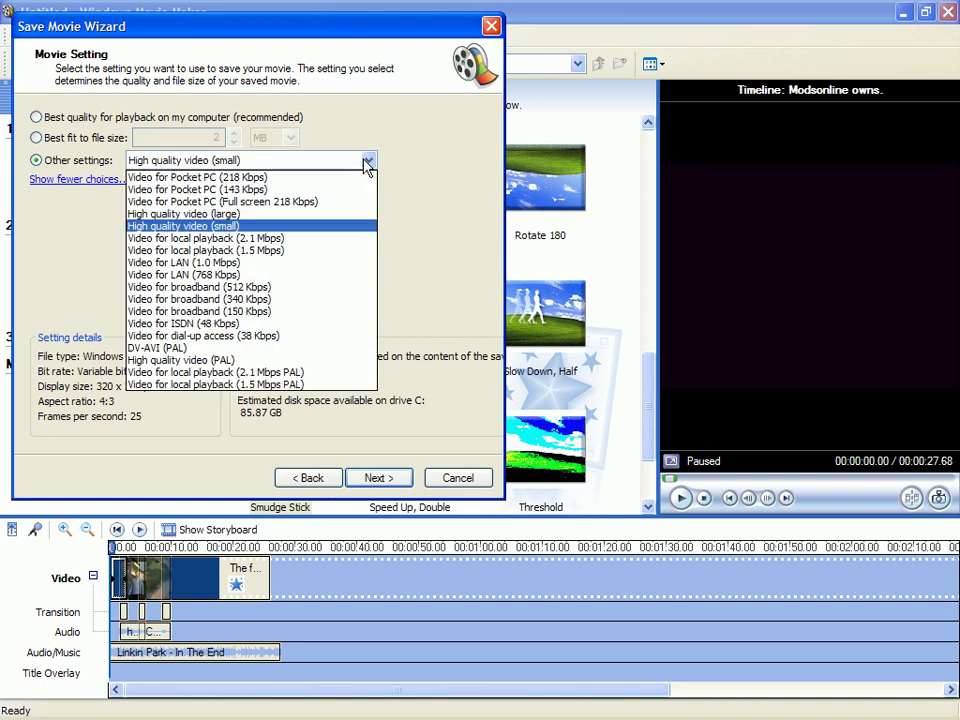
left_click(329, 216)
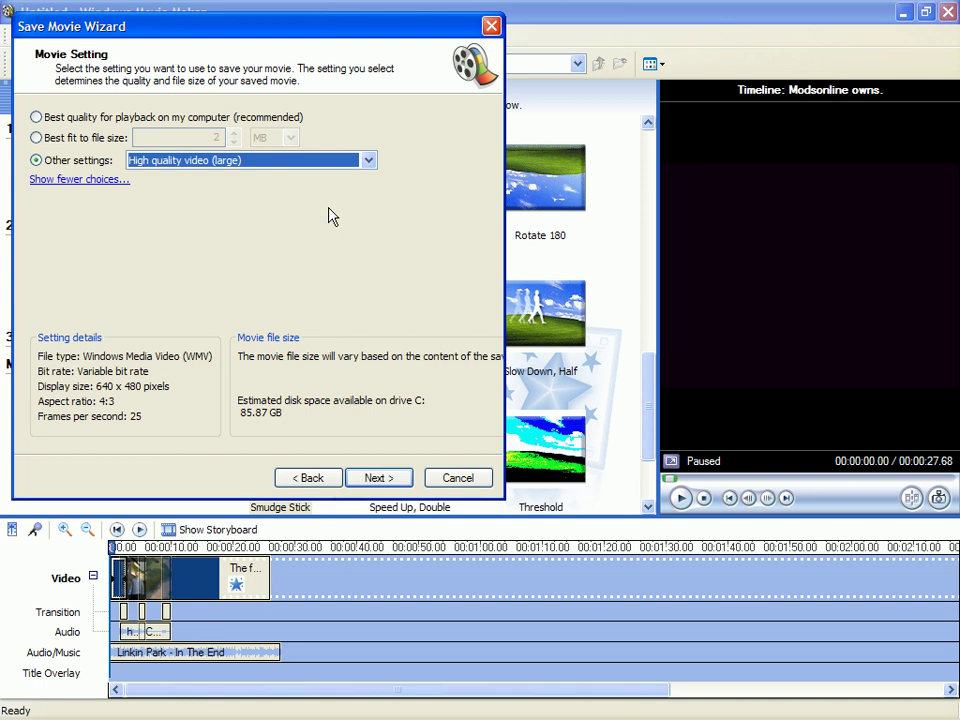
left_click(437, 477)
- Shift the movie's audio level balance almost fully towards Audio/Music and recheck the setting
left_click(10, 530)
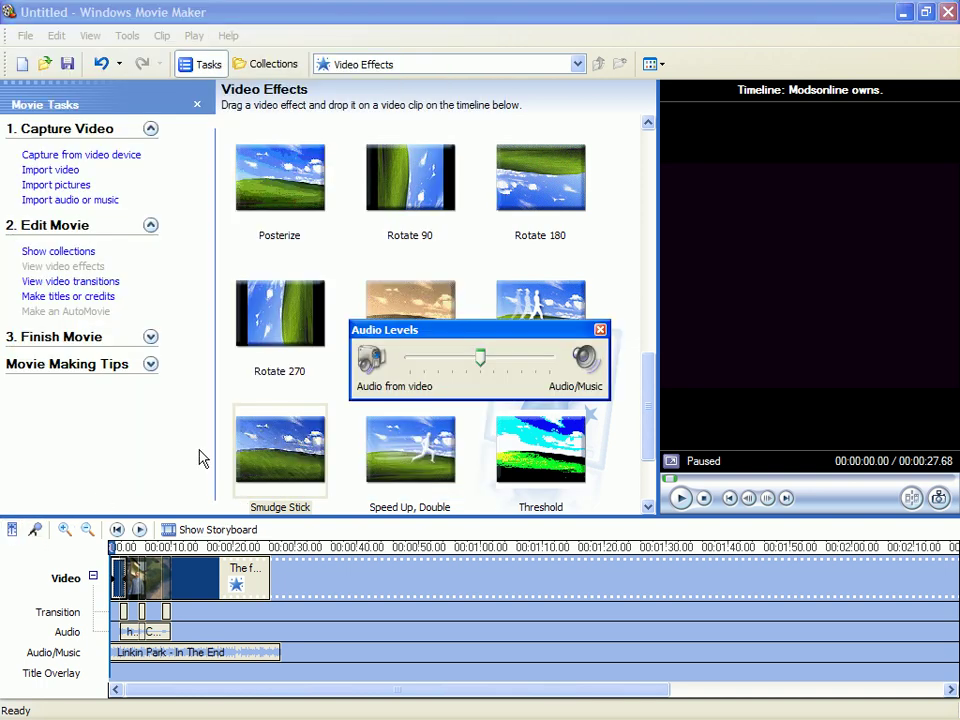
left_click(480, 358)
left_click_drag(486, 364, 392, 370)
left_click_drag(415, 370, 545, 374)
left_click(600, 330)
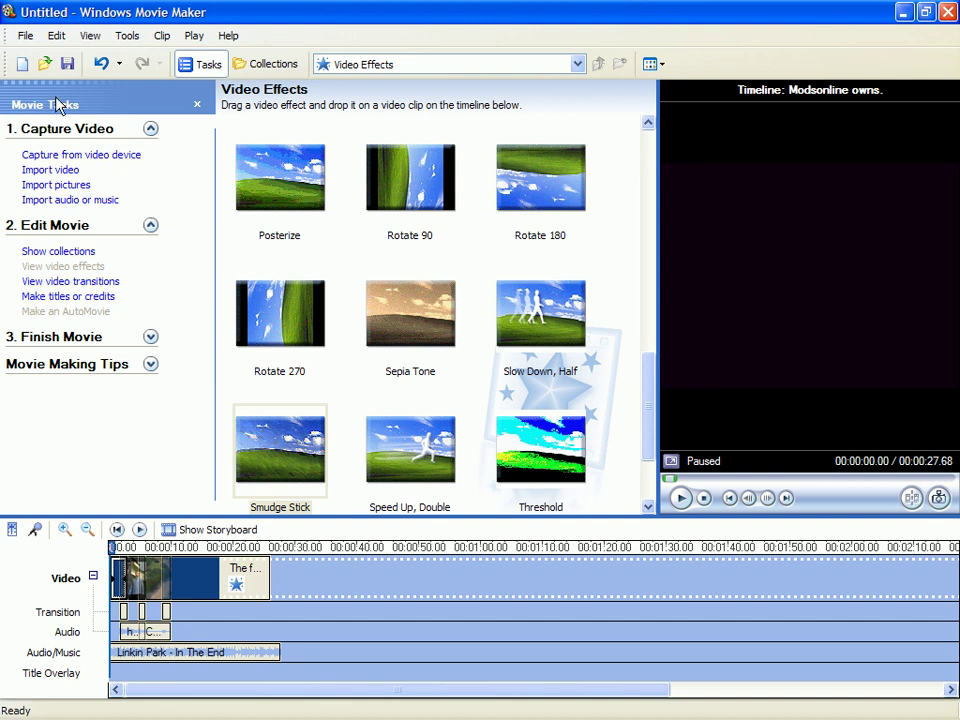
left_click(24, 35)
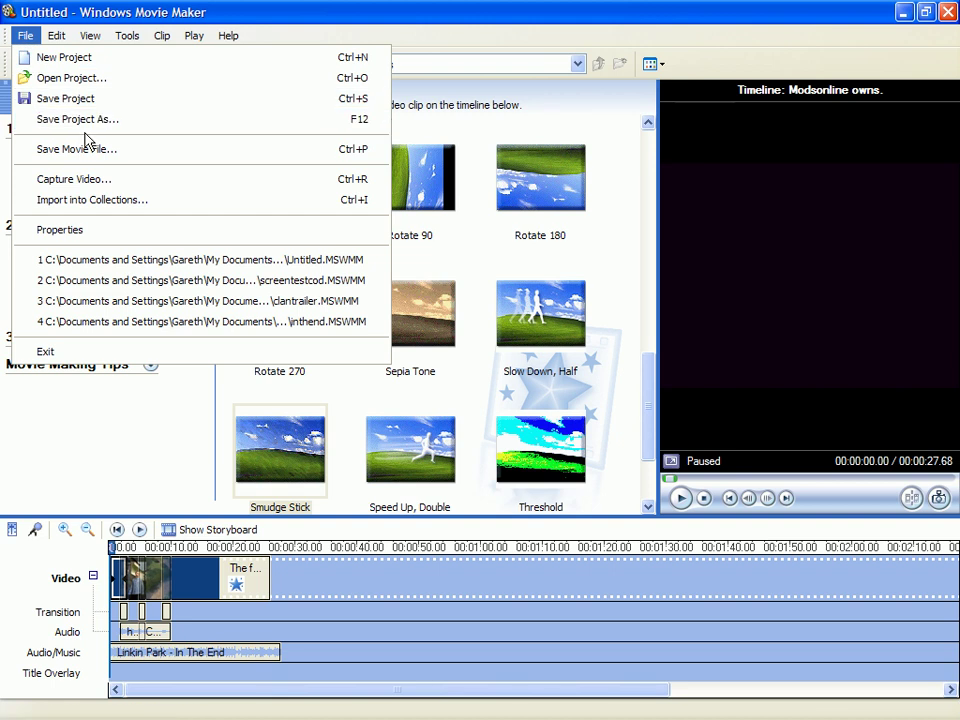
left_click(11, 530)
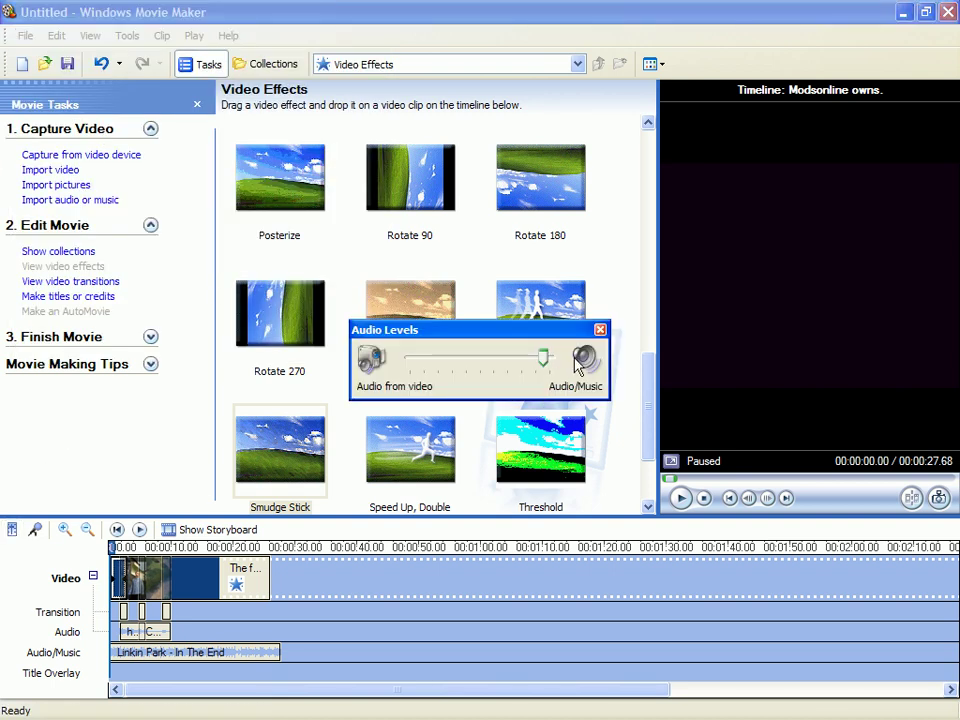
left_click(600, 331)
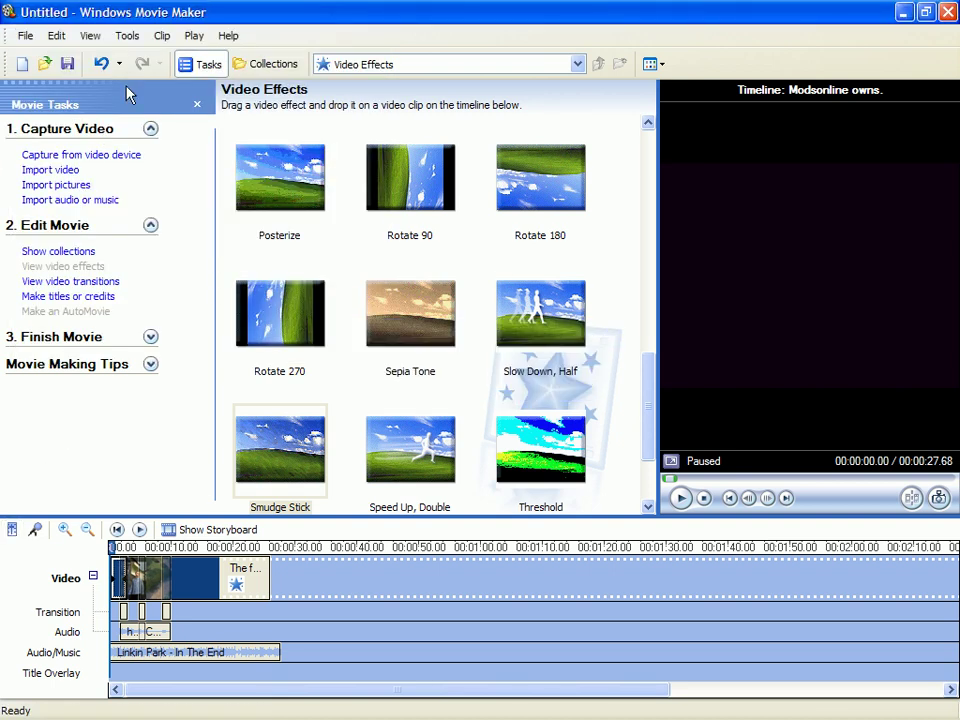
- Save the movie to My computer as "modsonline.com owns" in My Videos using High quality video (large)
left_click(24, 35)
left_click(98, 150)
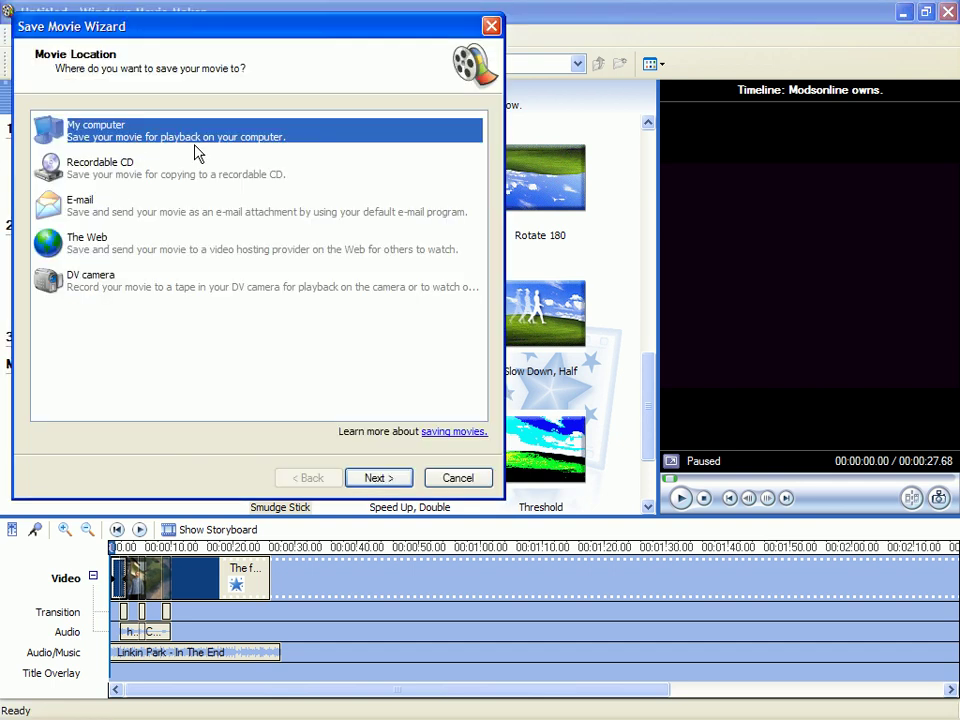
left_click(371, 481)
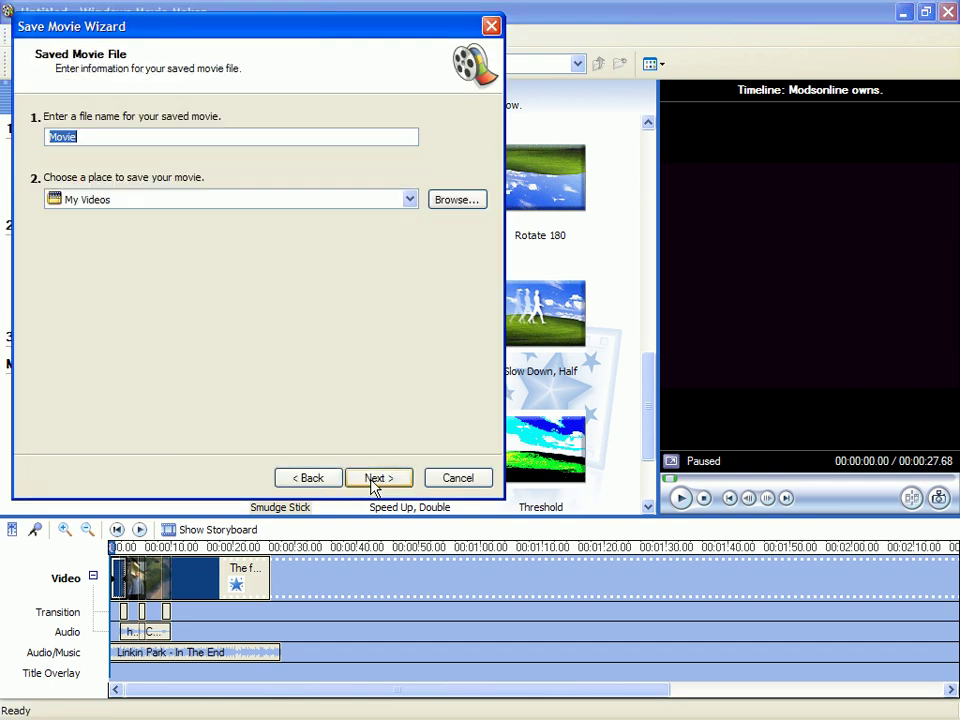
type("mods")
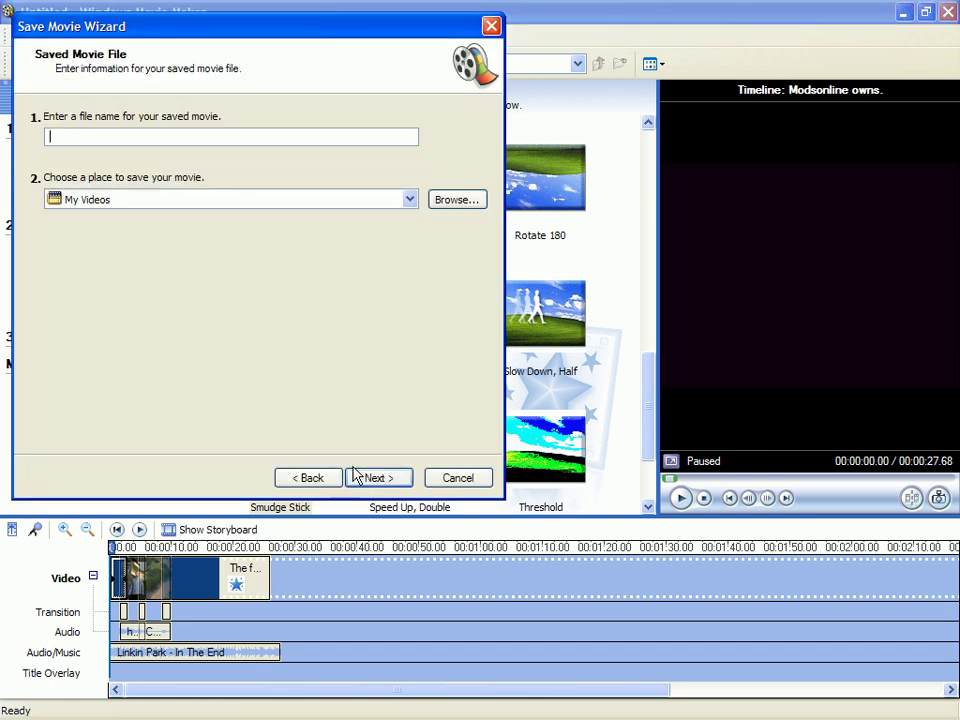
type("online.com owns")
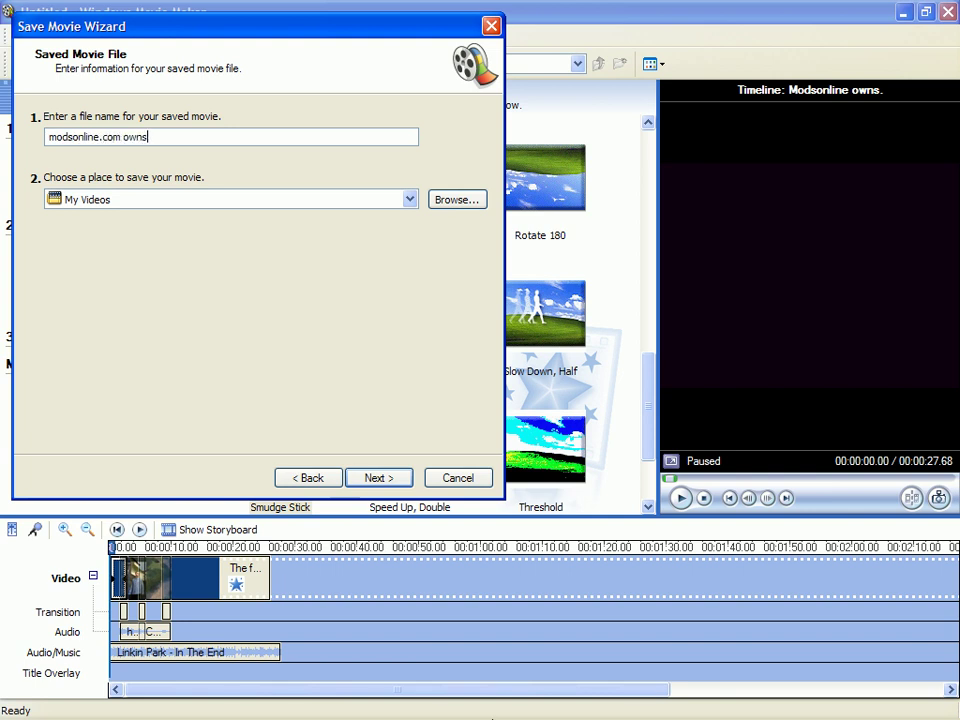
left_click(378, 478)
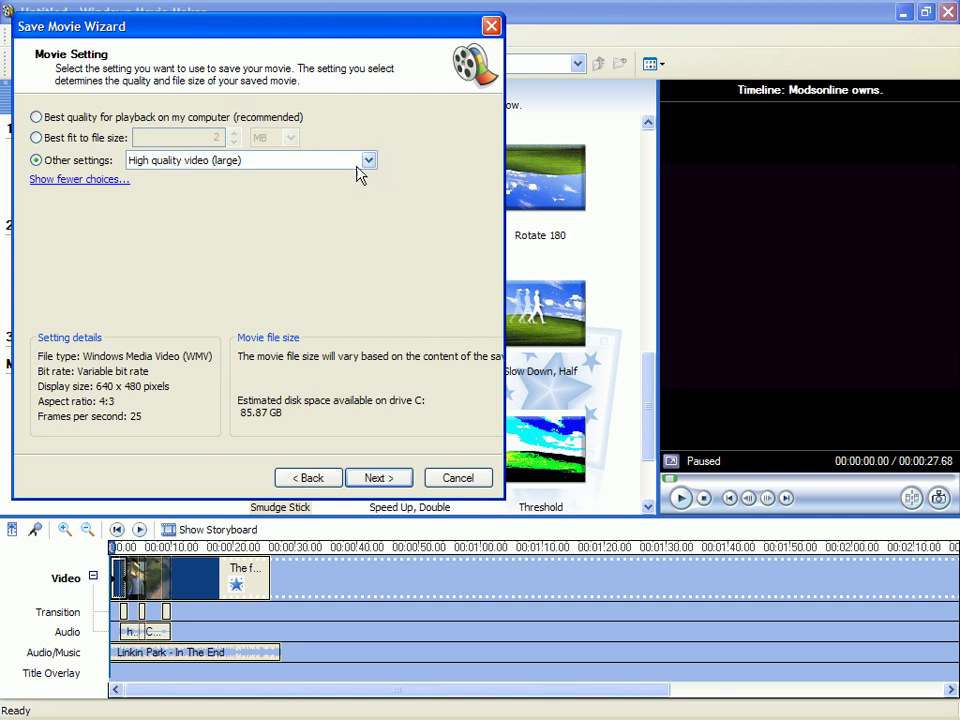
left_click(372, 479)
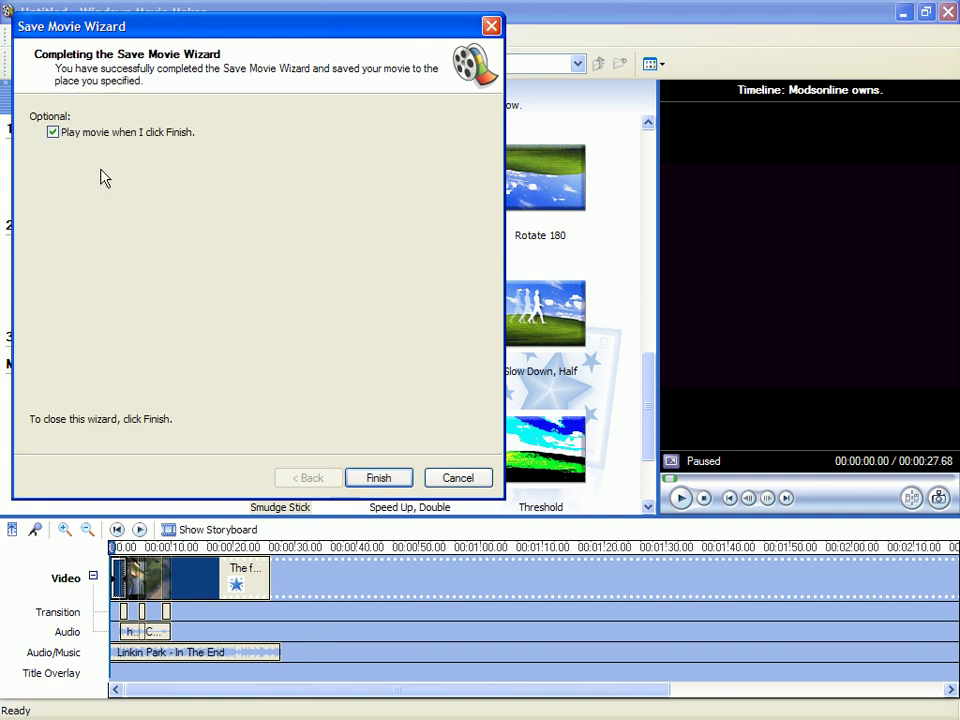
- Toggle the option to play the movie on finishing, and close the completed Save Movie Wizard without playing it
left_click(53, 132)
left_click(83, 136)
left_click_drag(260, 37, 350, 72)
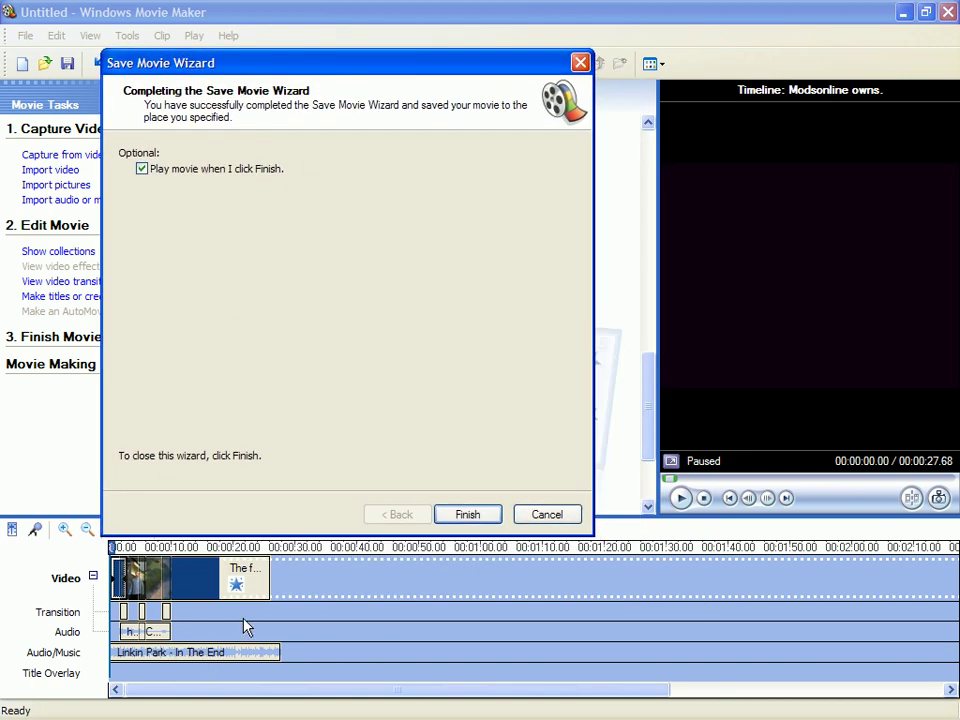
left_click_drag(340, 63, 258, 37)
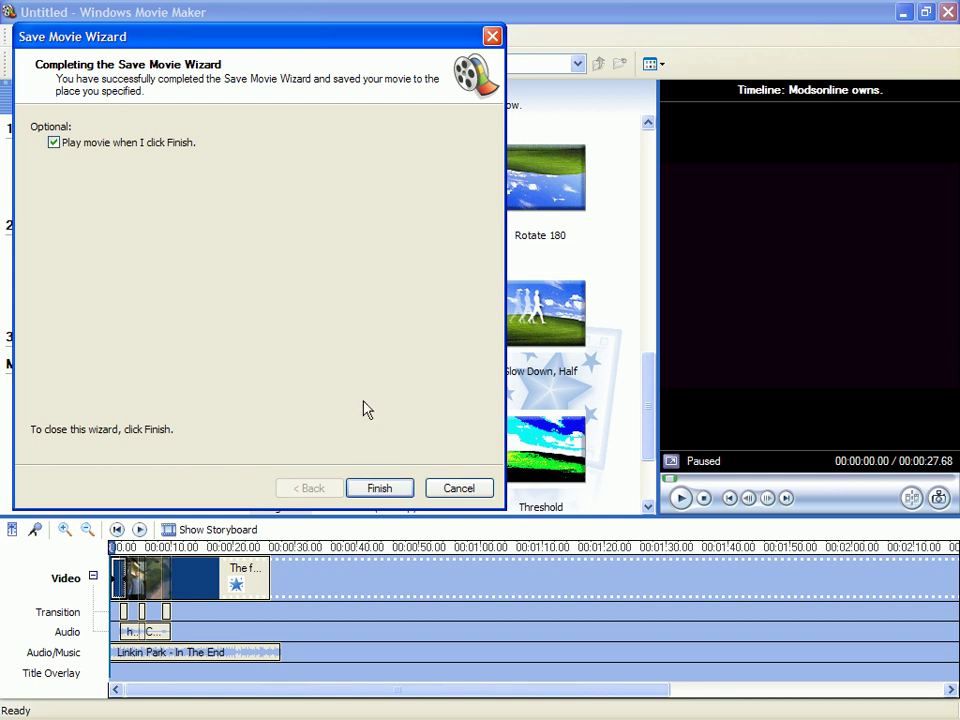
left_click(435, 497)
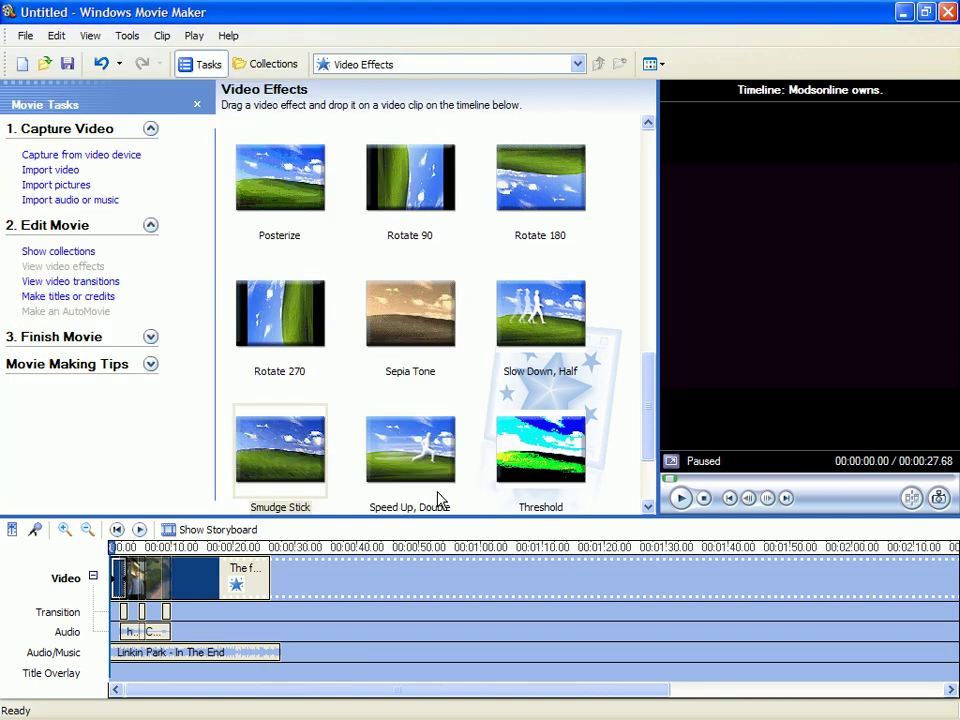
- Open the Save Project As dialog for the current project
left_click(26, 36)
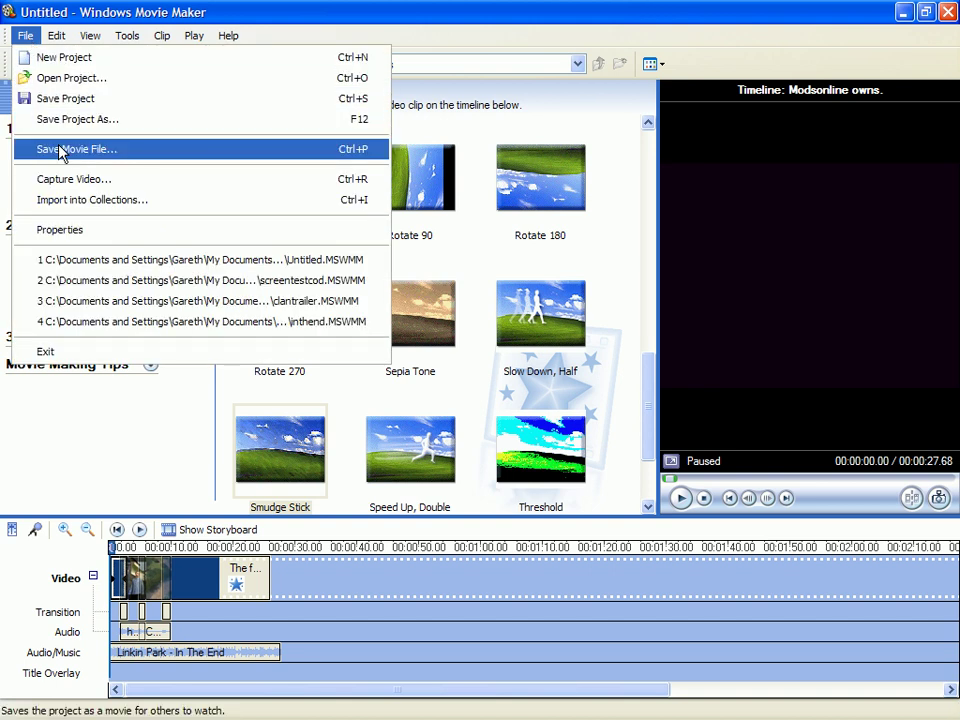
left_click(86, 120)
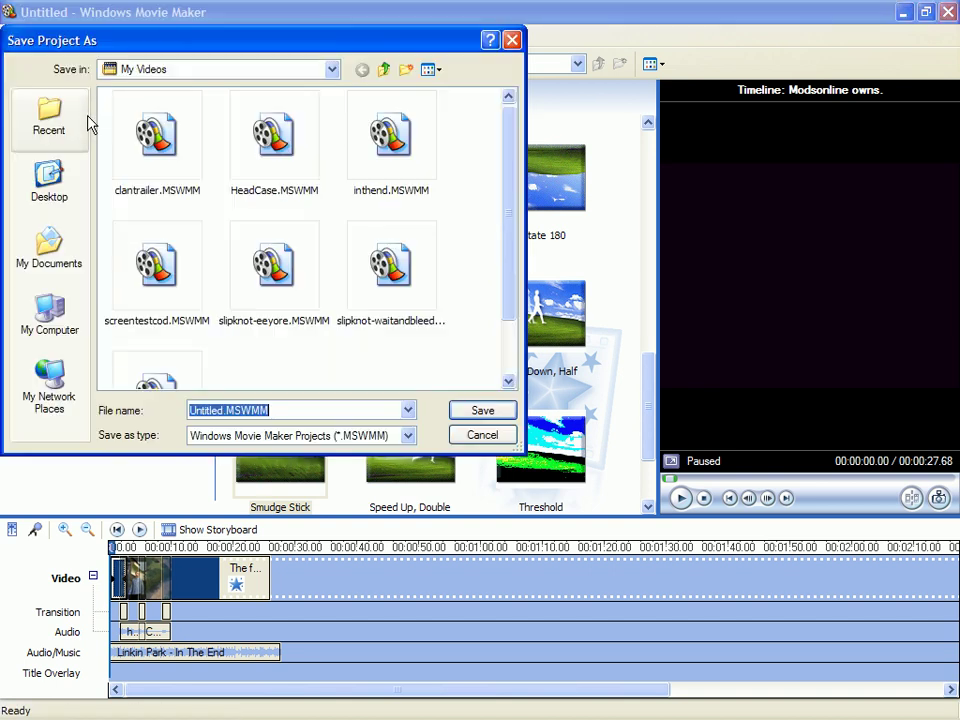